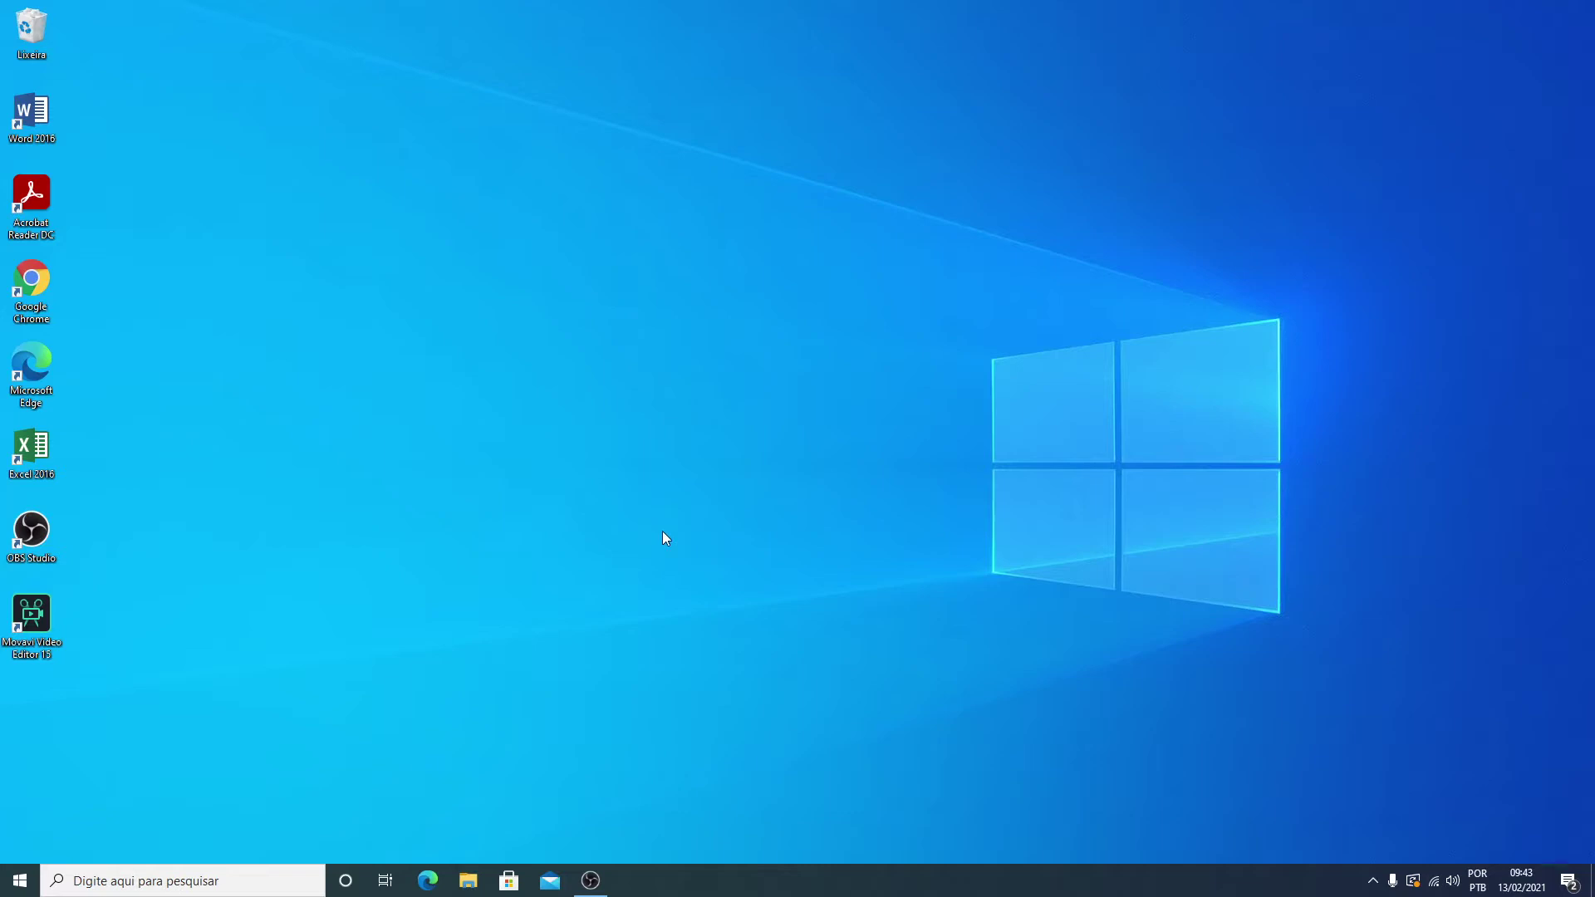
- Find Excel 2016 through the Windows search, launch it and create a blank workbook
{"action": "left_click", "coordinate": [32, 455]}
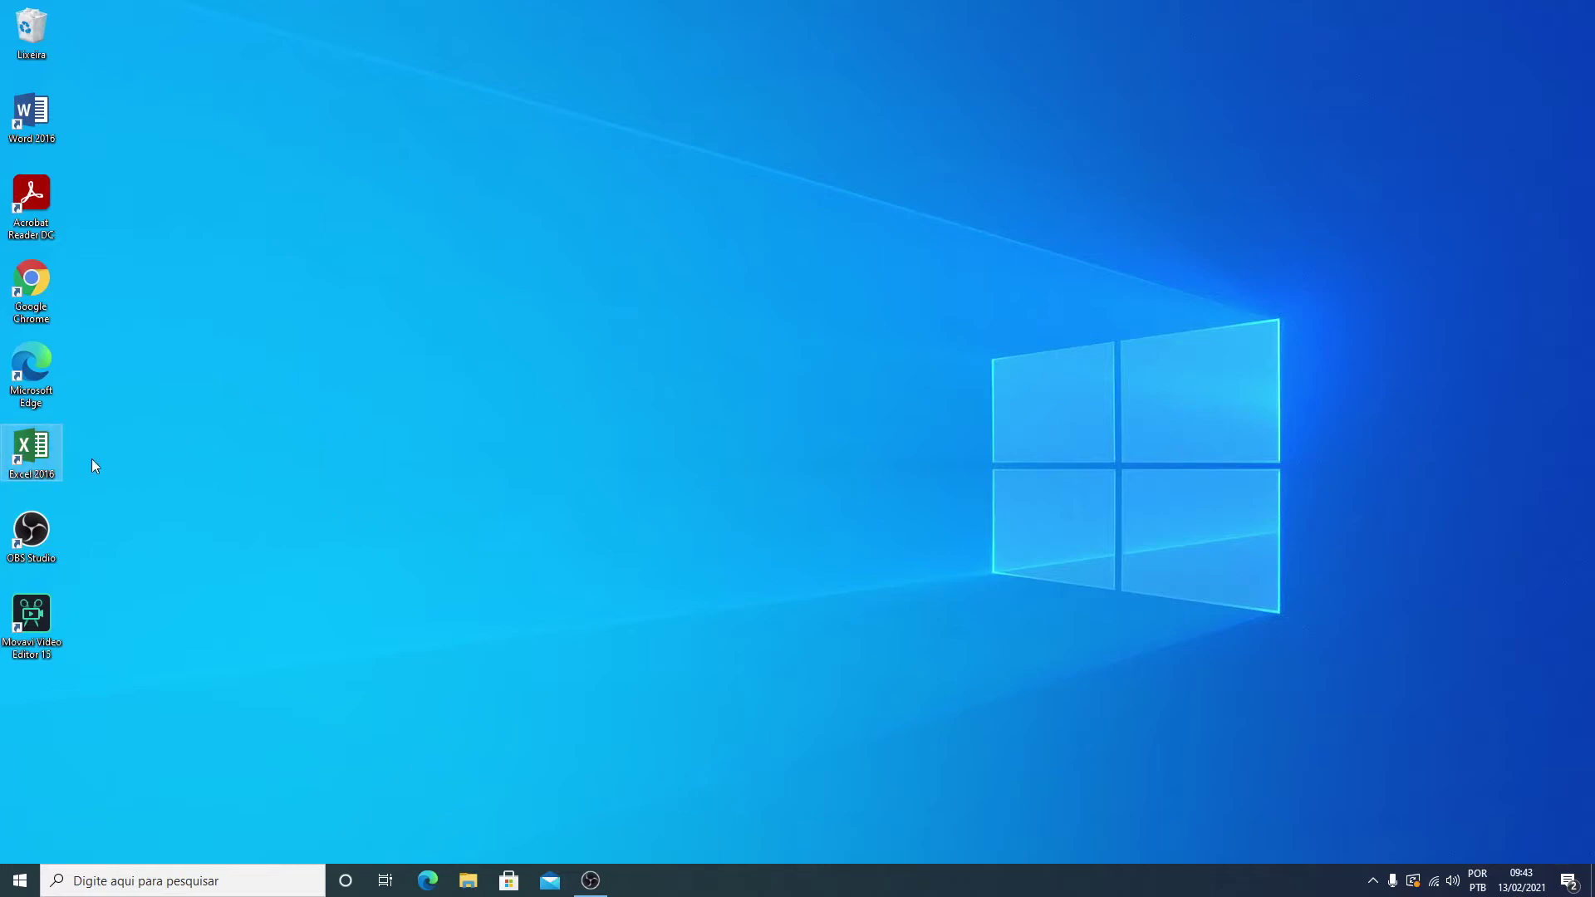
{"action": "left_click", "coordinate": [162, 458]}
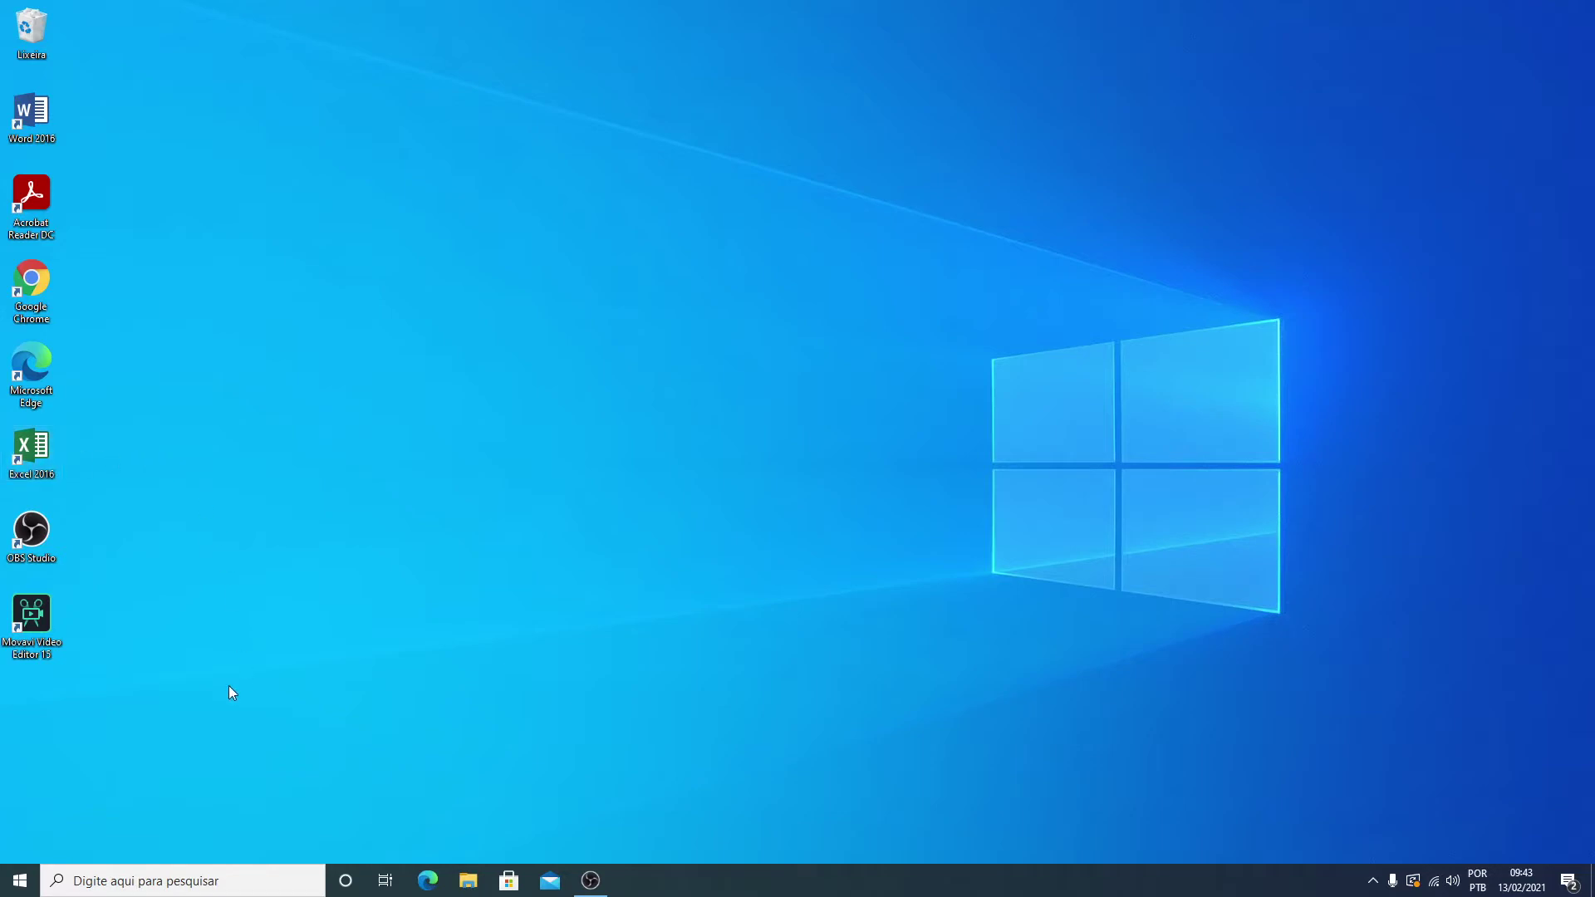
{"action": "left_click", "coordinate": [156, 884]}
{"action": "type", "text": "excel"}
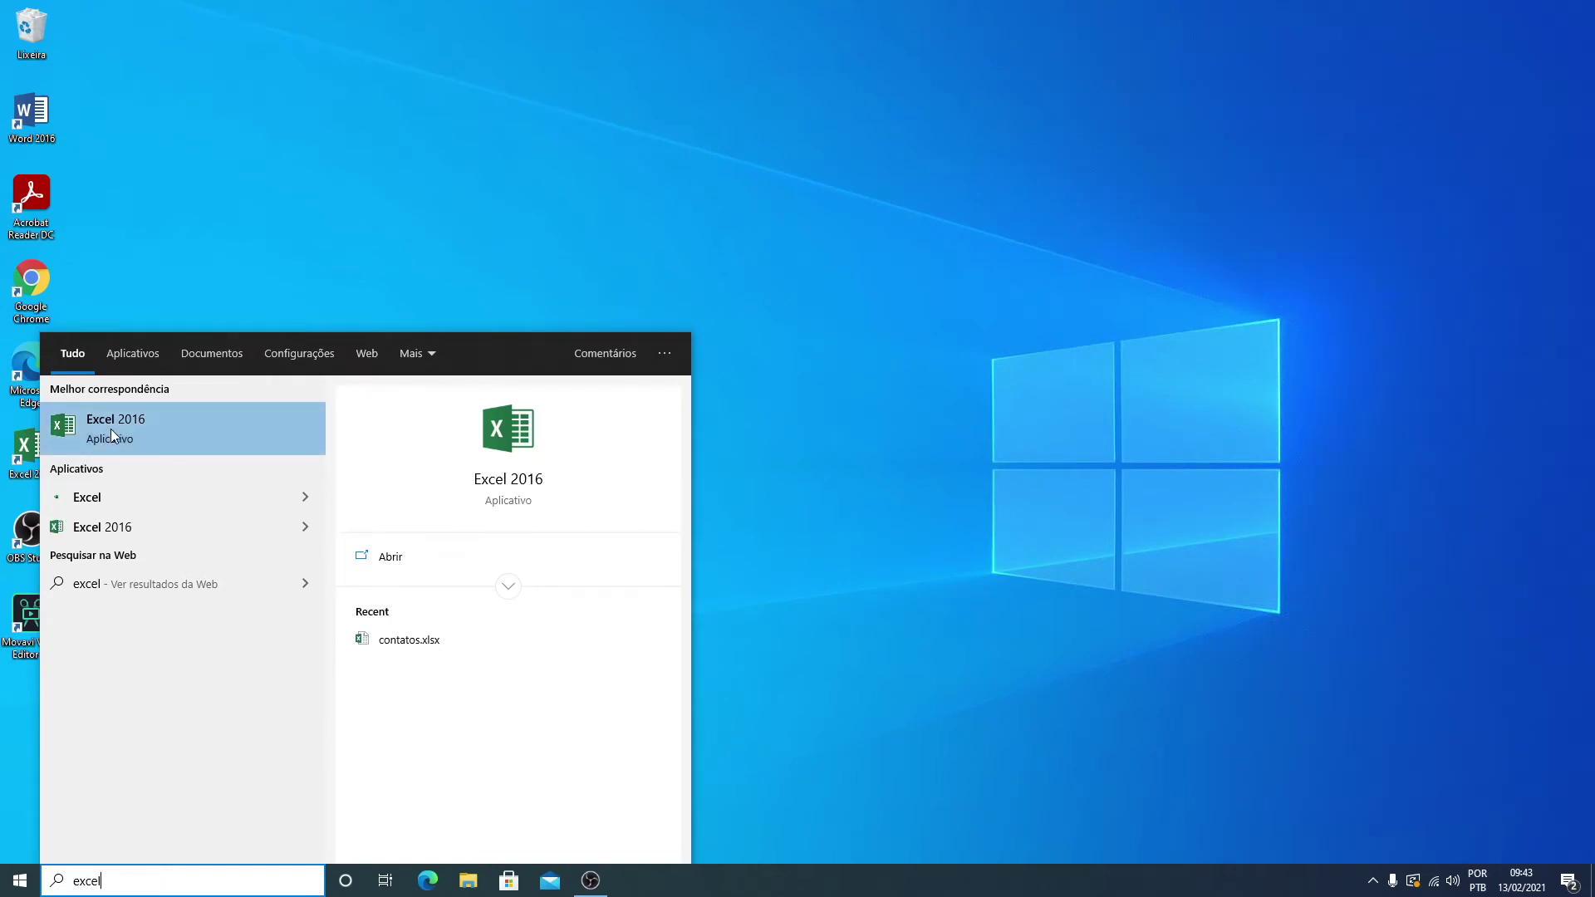
{"action": "left_click", "coordinate": [111, 429]}
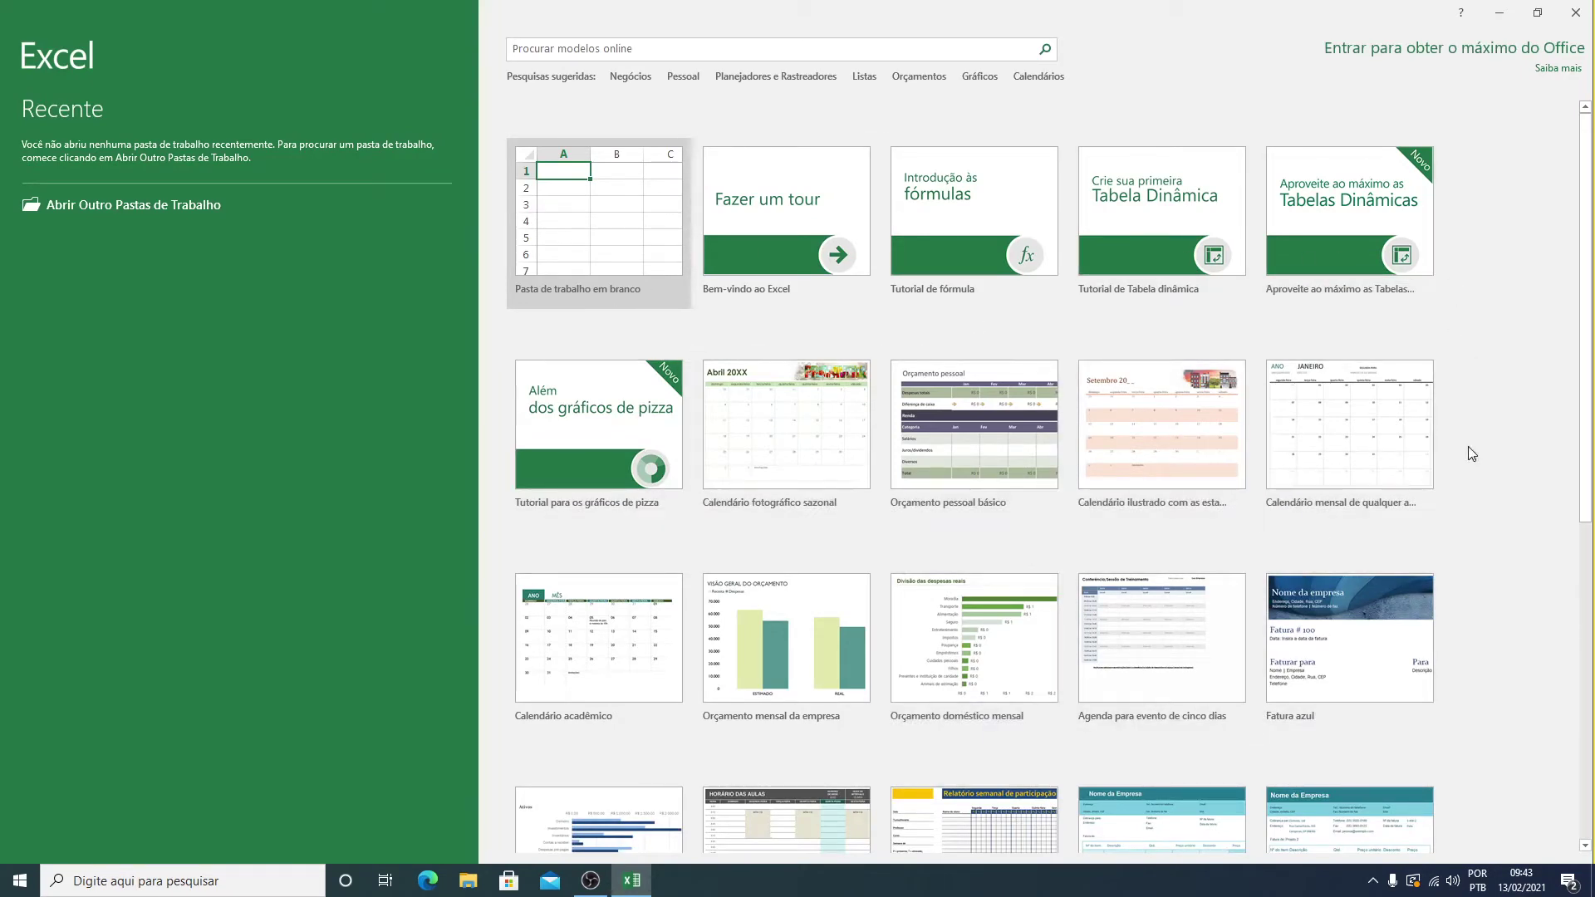
{"action": "scroll", "coordinate": [1447, 489], "scroll_direction": "down", "scroll_amount": 7}
{"action": "scroll", "coordinate": [1447, 490], "scroll_direction": "up", "scroll_amount": 7}
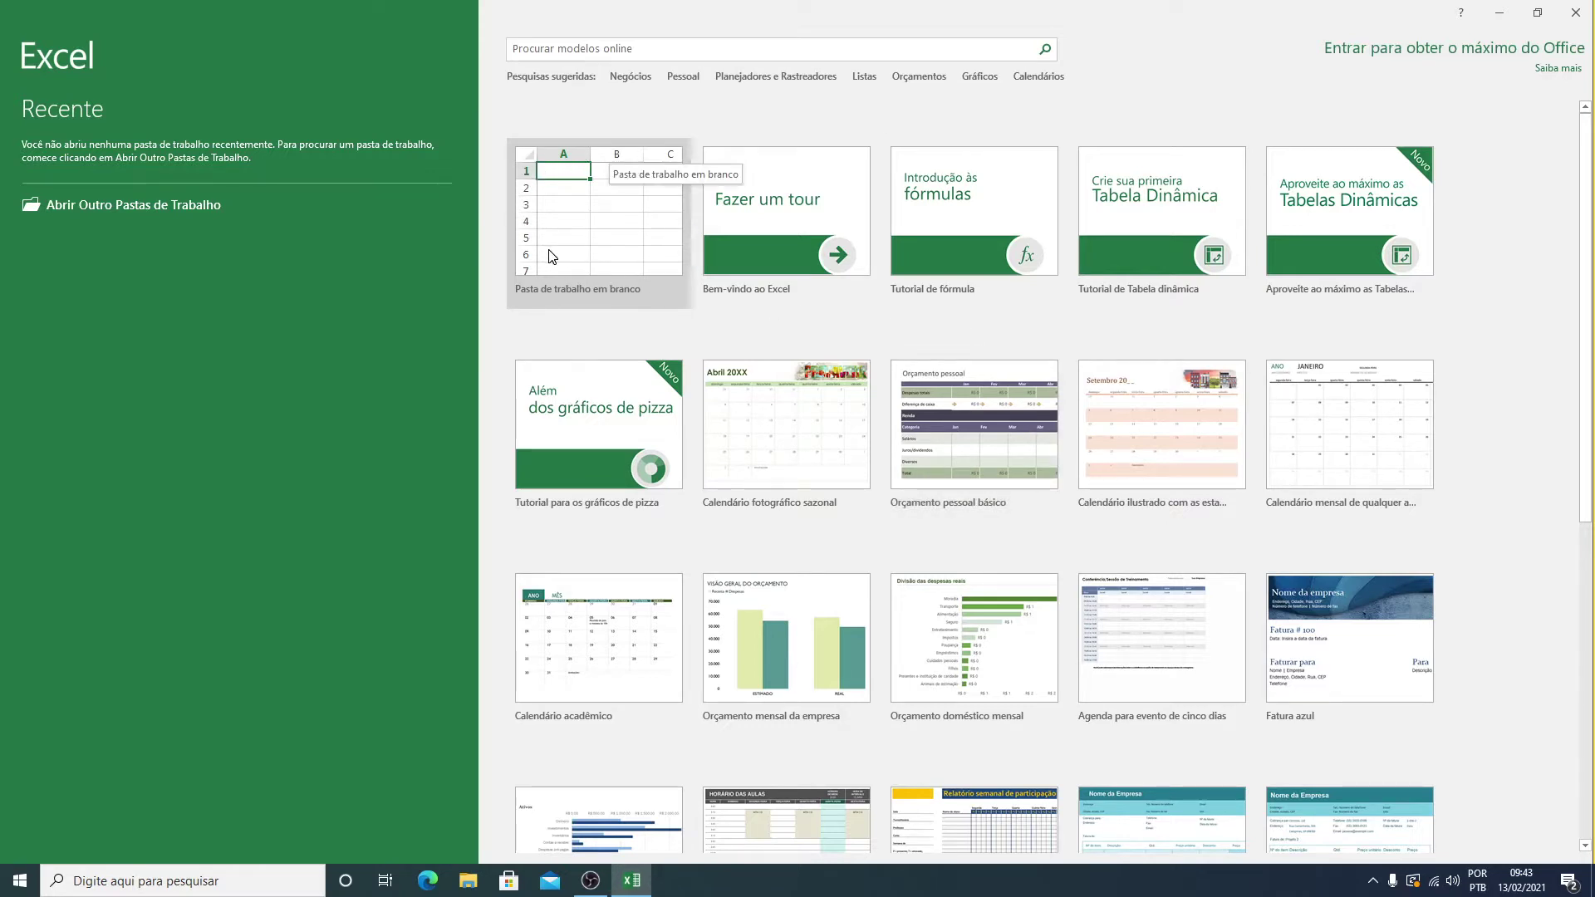
{"action": "left_click", "coordinate": [602, 238]}
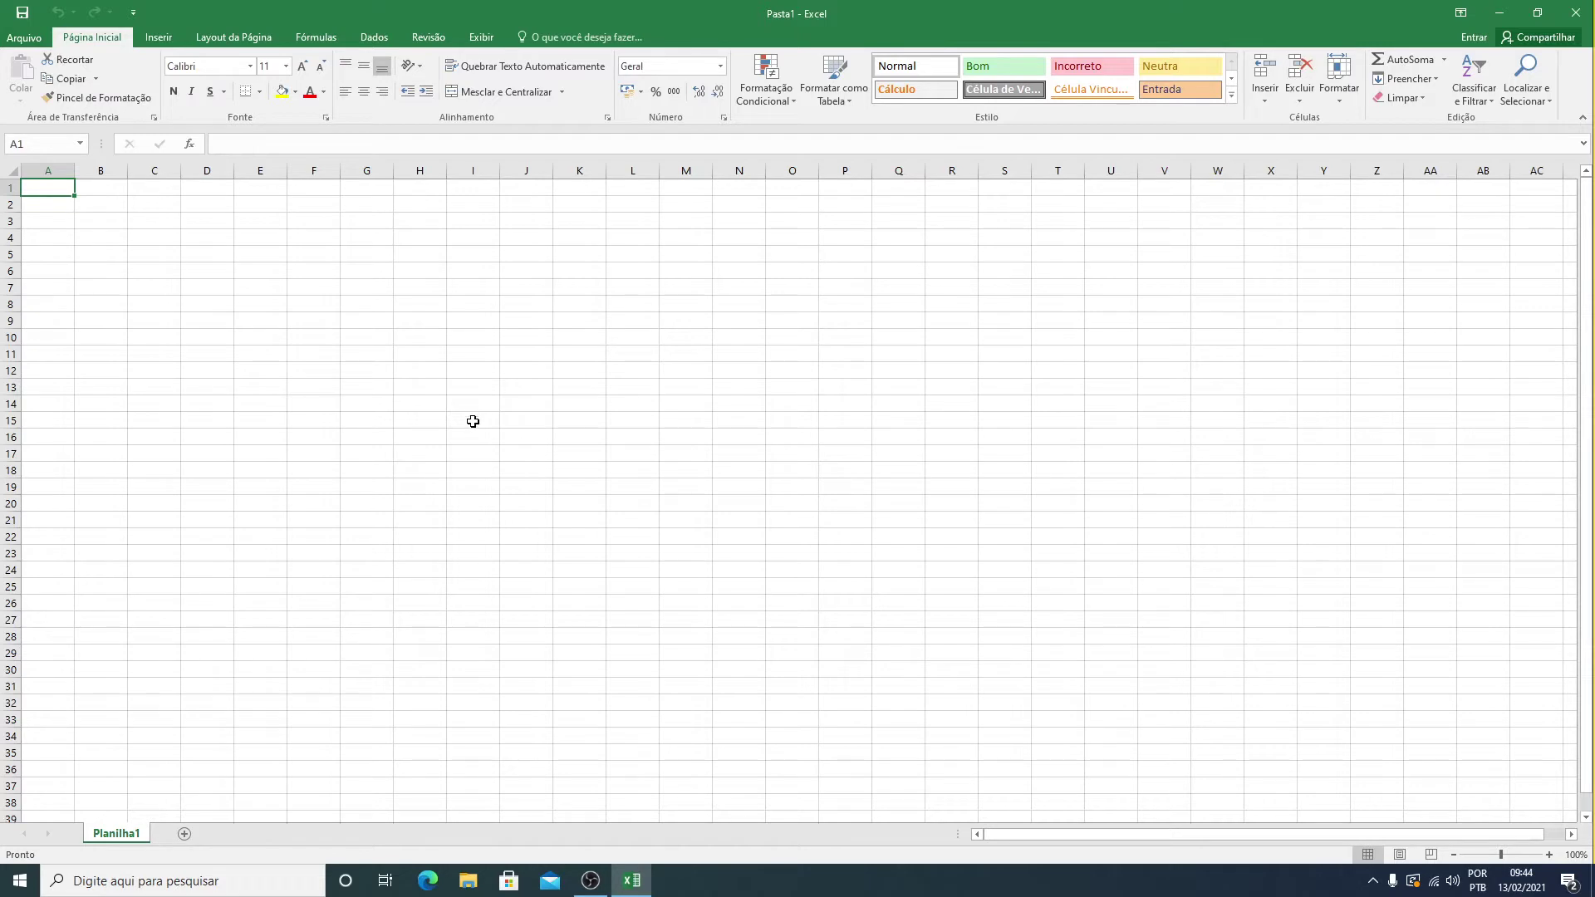
- Select cells G10 and P24, jump to cell B4 by its reference, and return to A1
{"action": "left_click", "coordinate": [364, 341]}
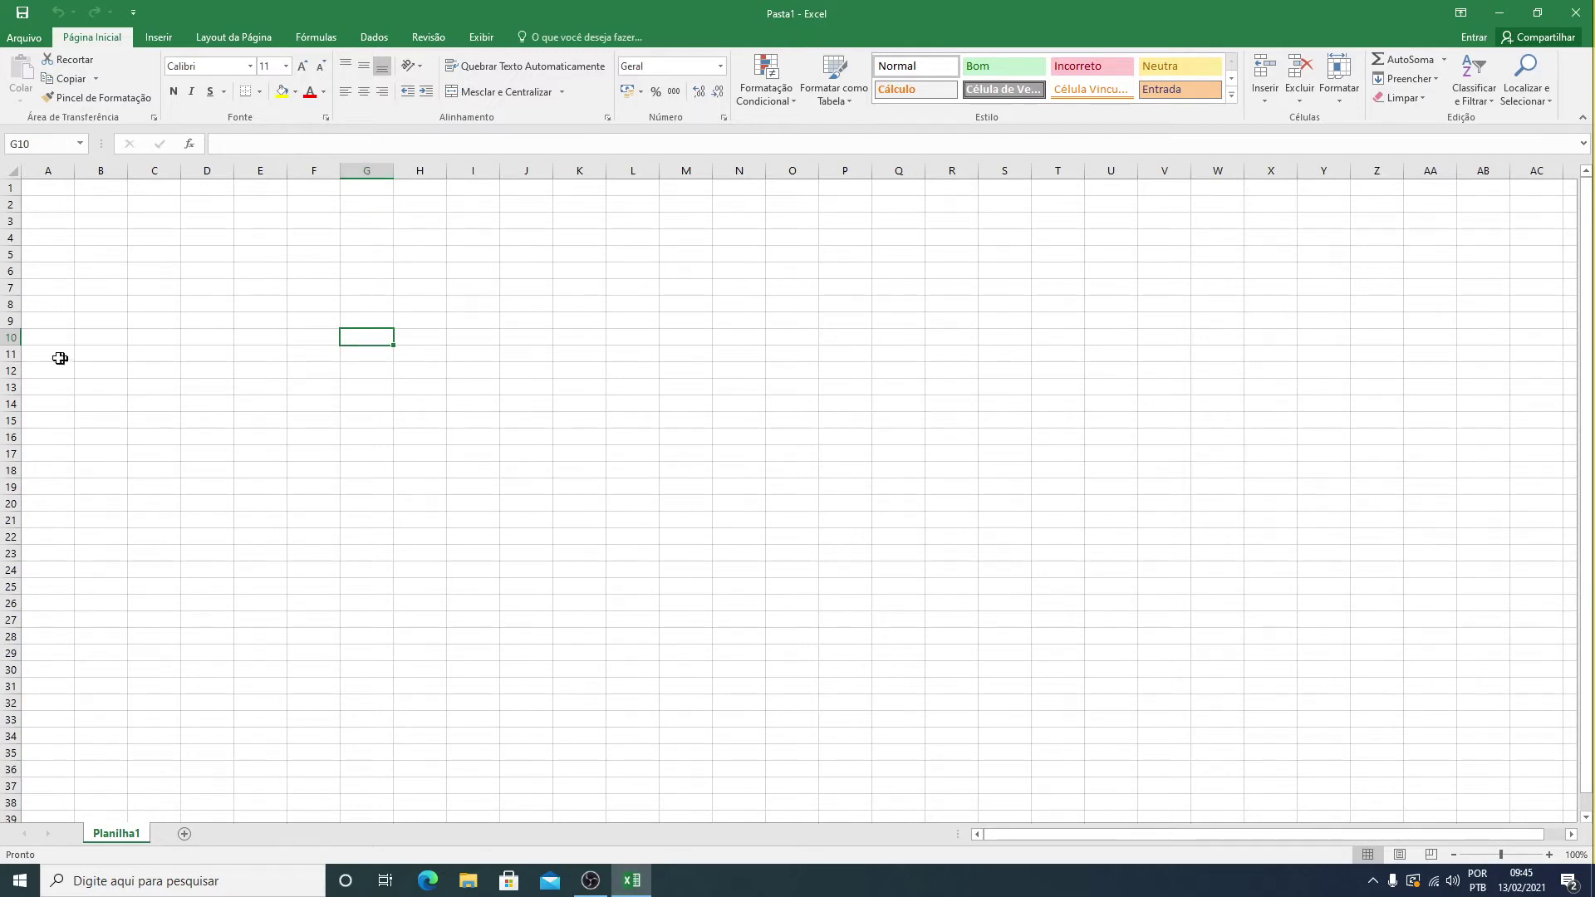
{"action": "left_click", "coordinate": [828, 566]}
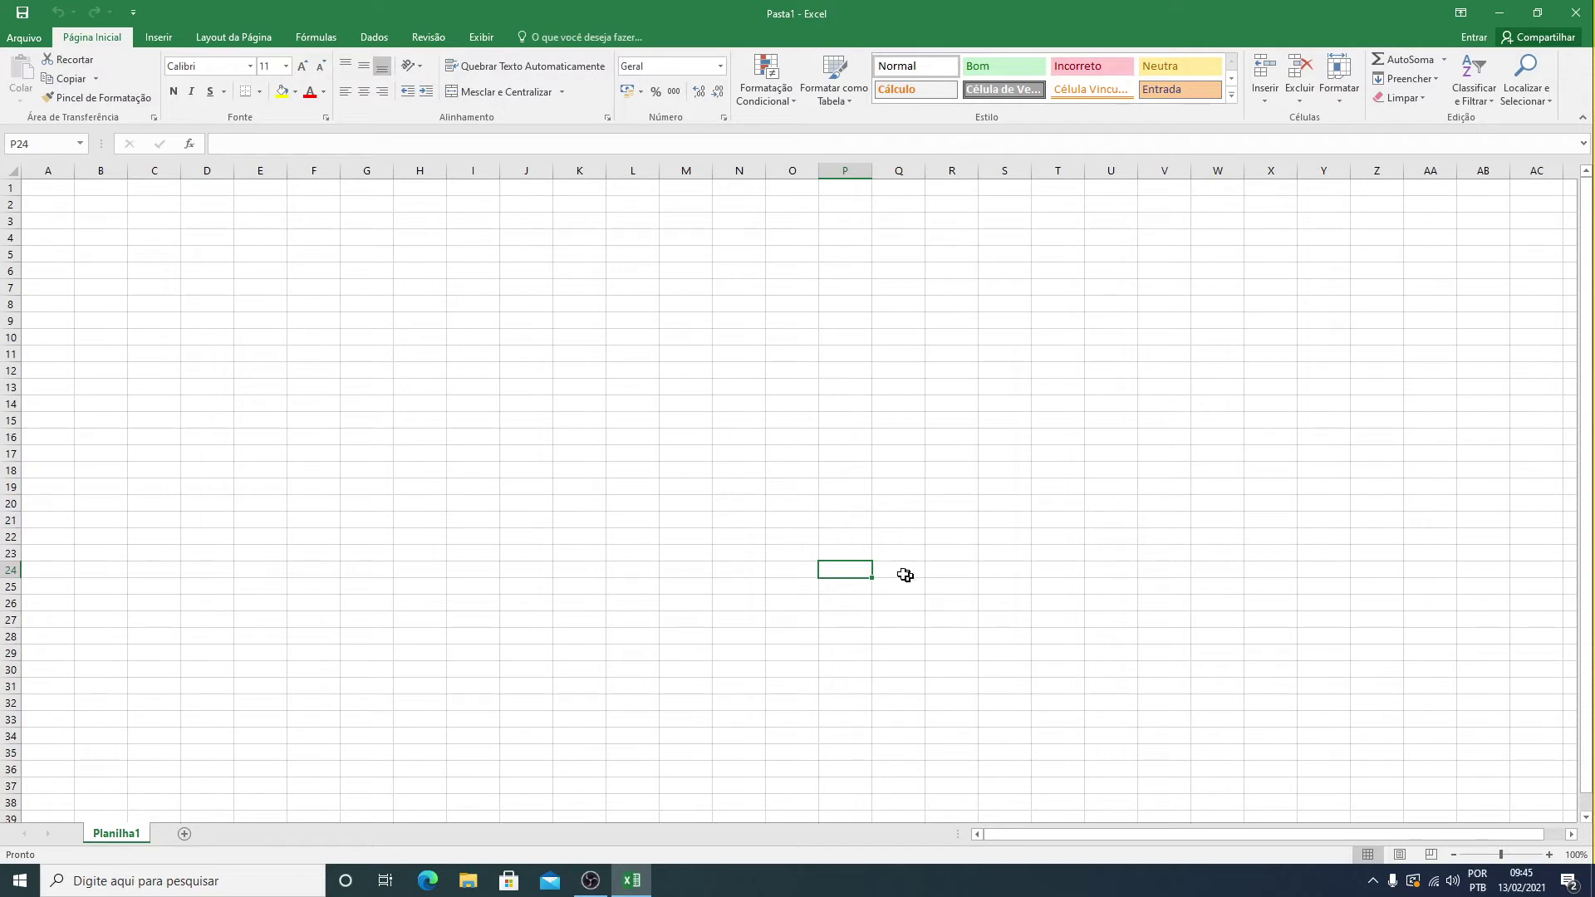
{"action": "left_click", "coordinate": [19, 143]}
{"action": "type", "text": "B4"}
{"action": "key", "text": "Return"}
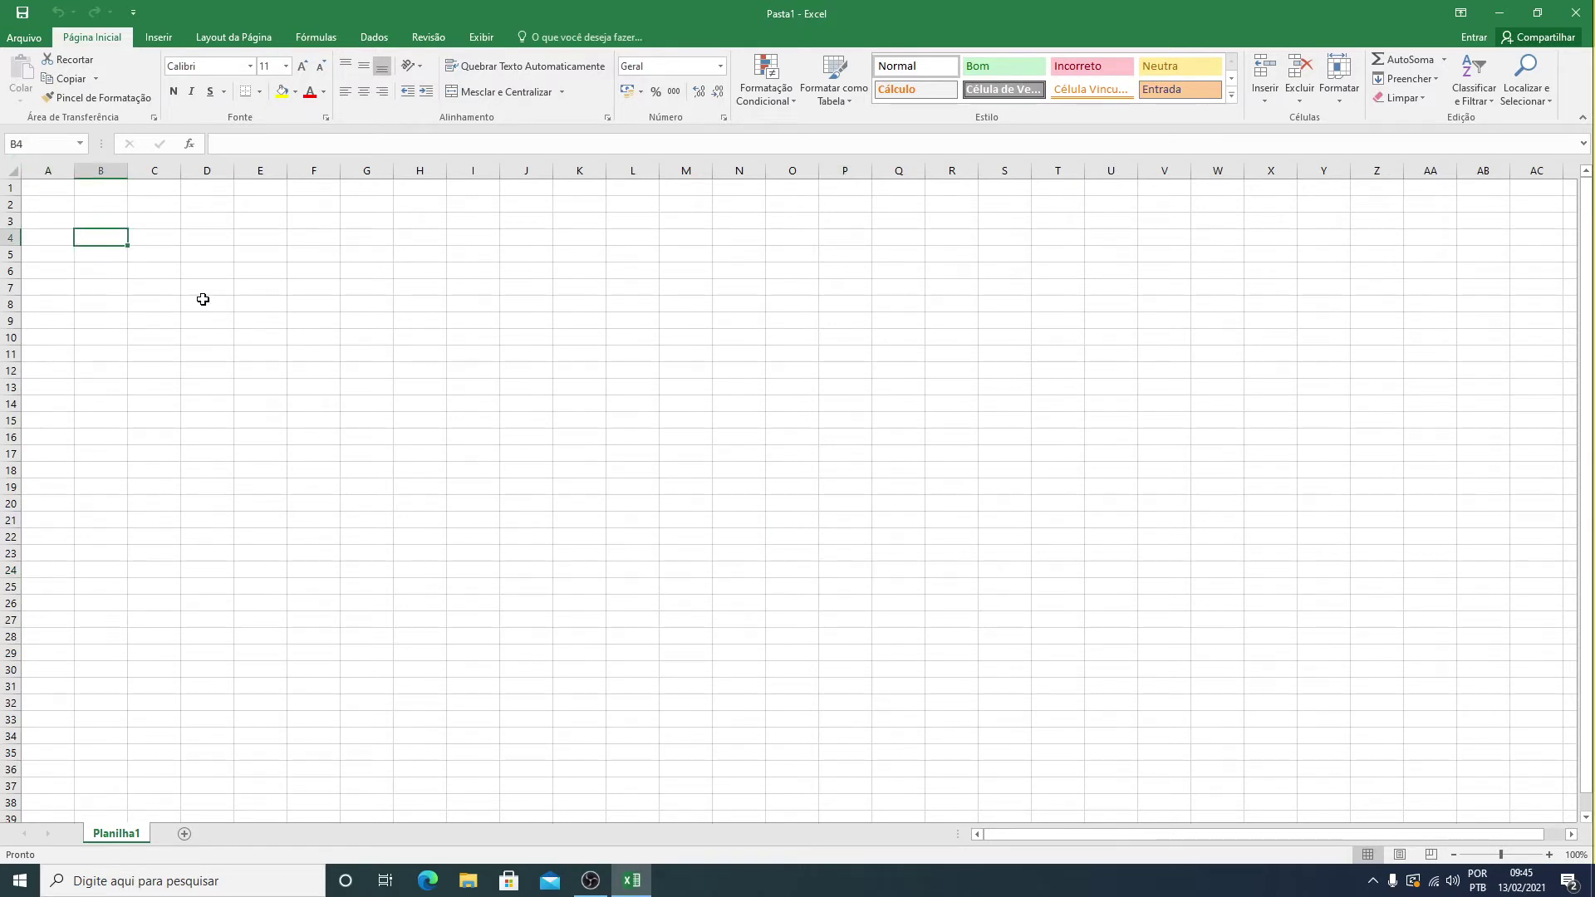
{"action": "left_click", "coordinate": [55, 185]}
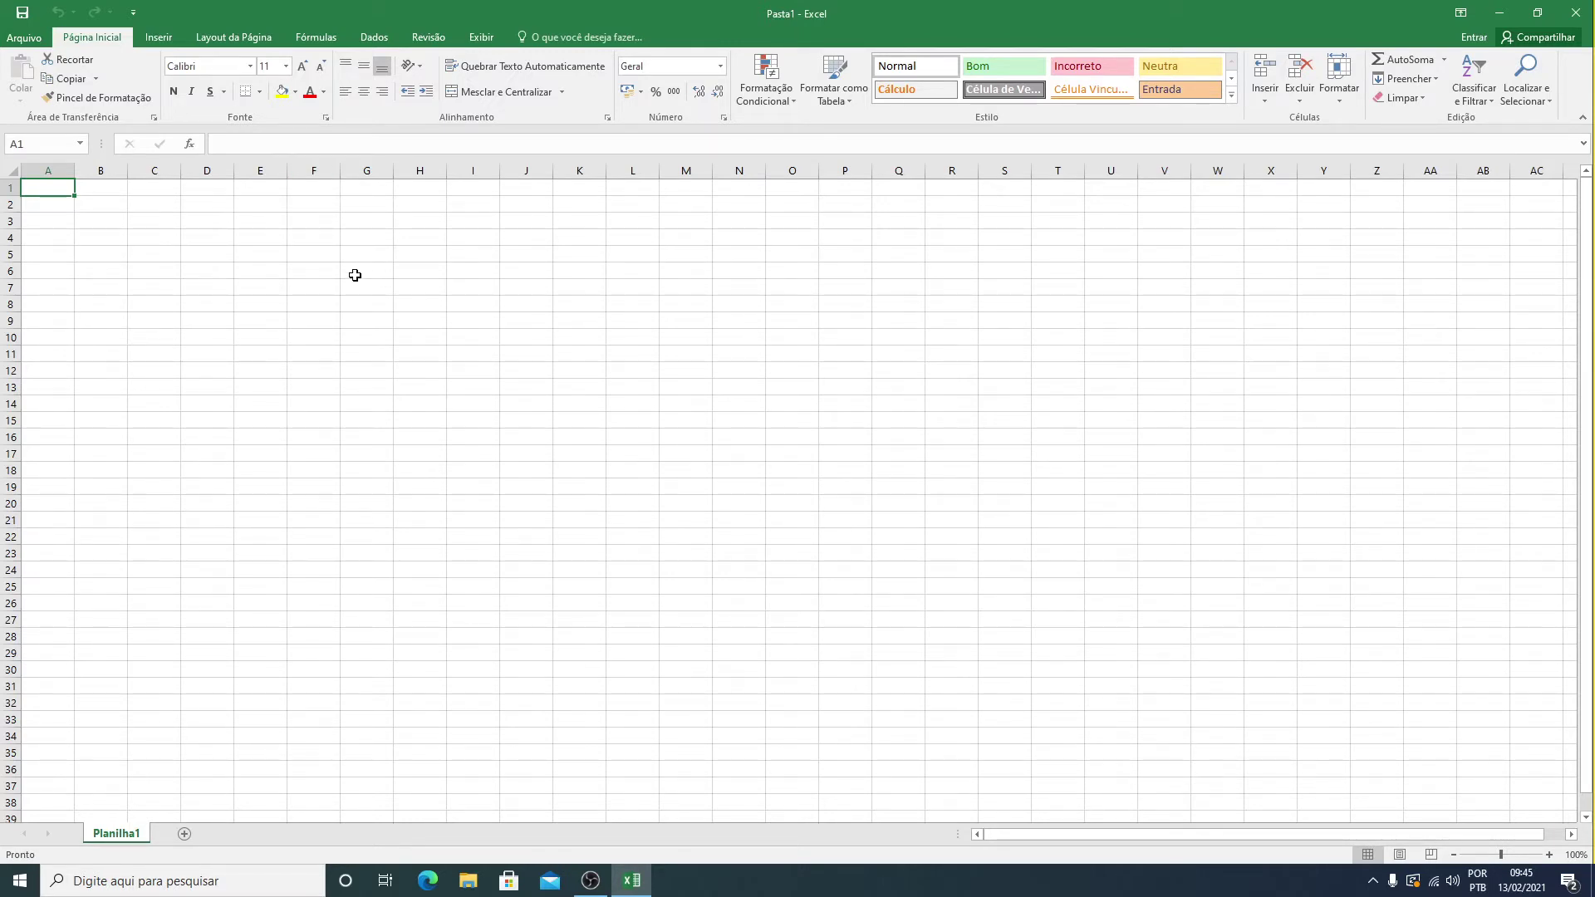
- Add two new worksheets to the workbook and return to Planilha1
{"action": "left_click", "coordinate": [185, 835]}
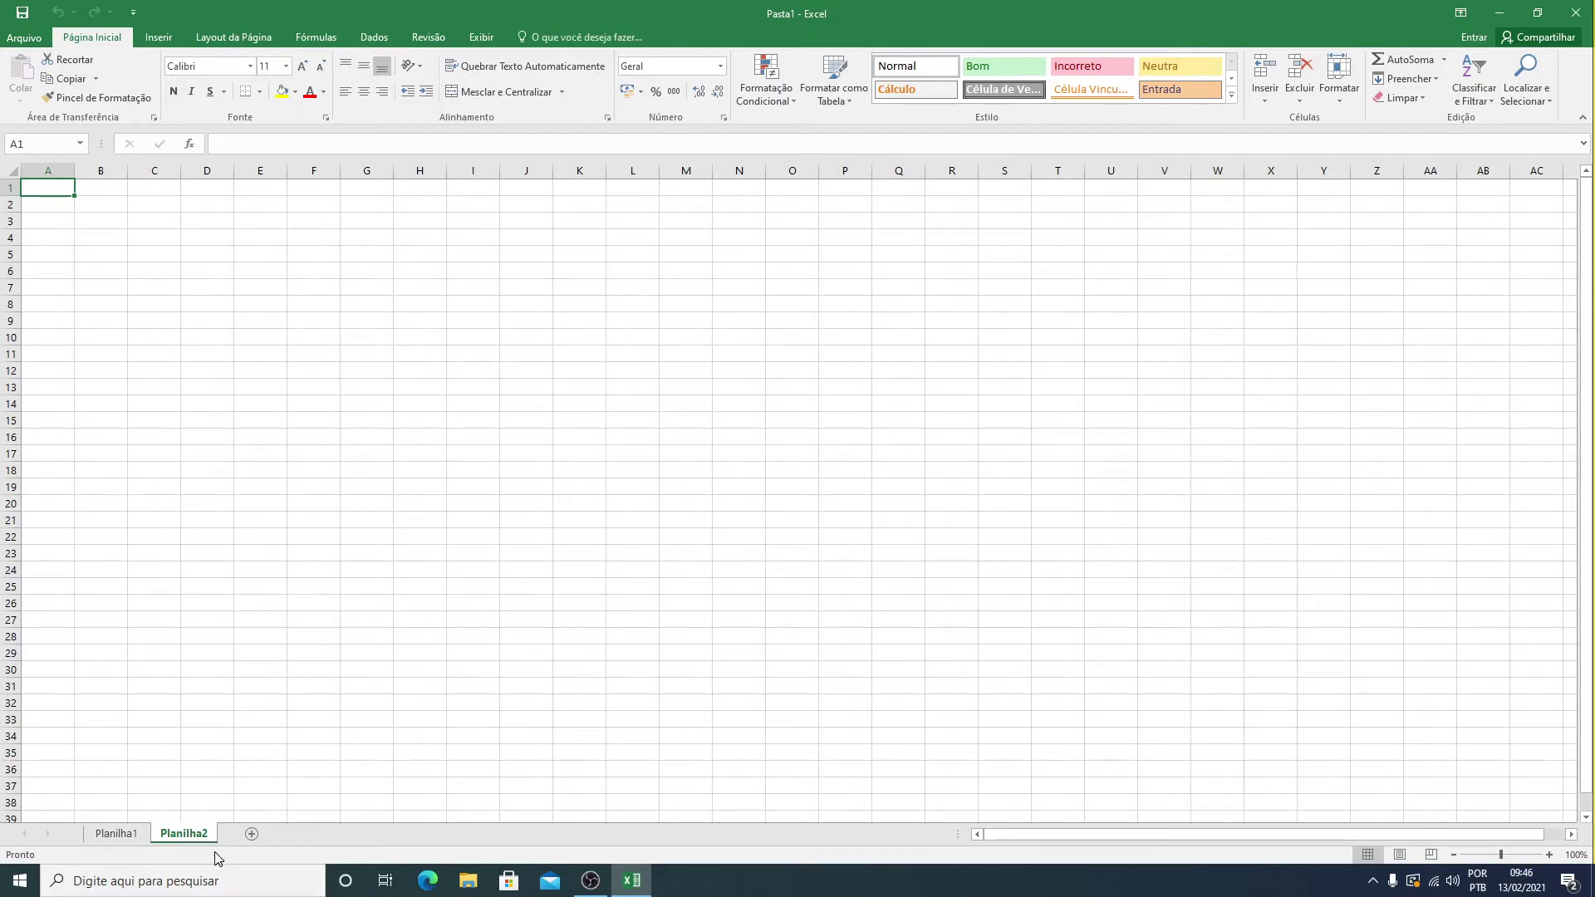
{"action": "left_click", "coordinate": [251, 834]}
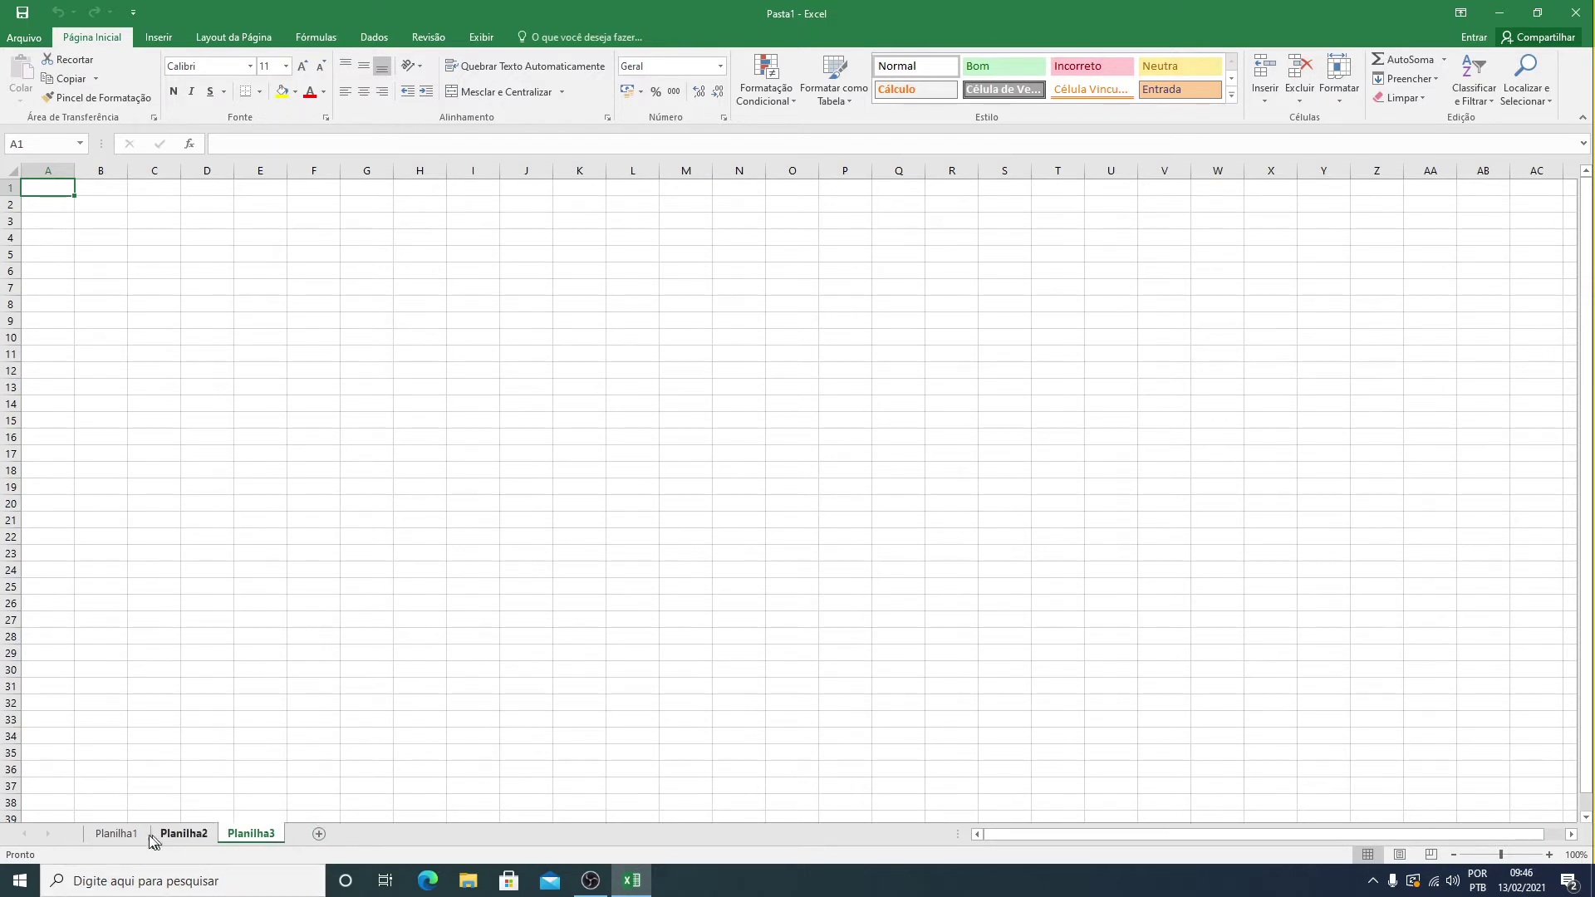
{"action": "left_click", "coordinate": [117, 835]}
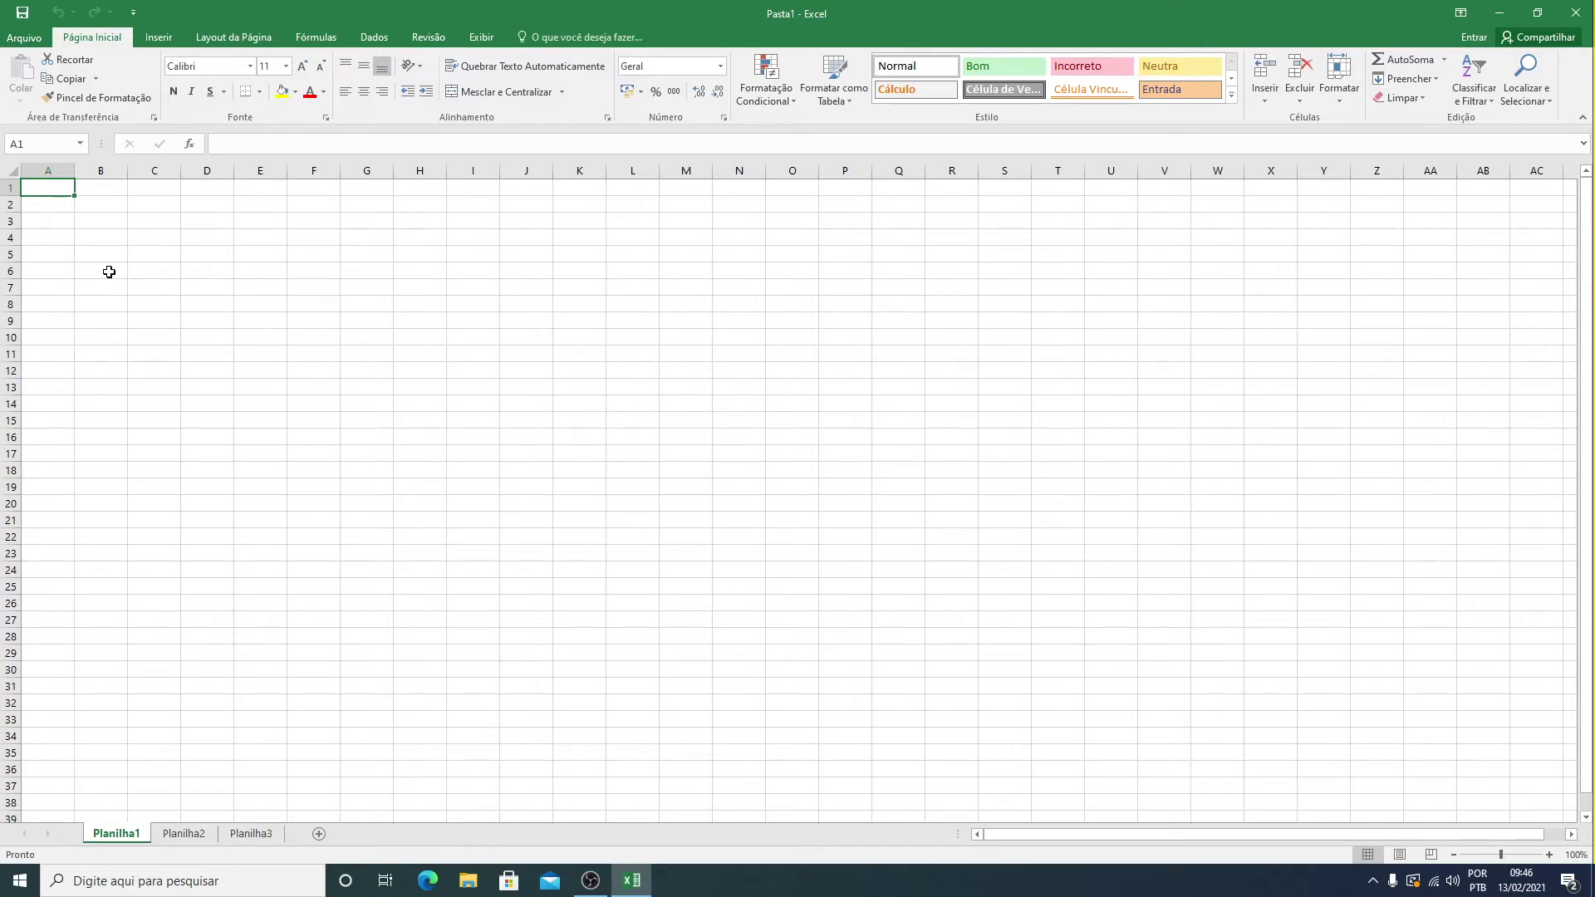
- Enter the column headers "Nome" in cell A1 and "Endereco" in cell B1
{"action": "type", "text": "Nome"}
{"action": "key", "text": "Tab"}
{"action": "type", "text": "Endereco"}
{"action": "key", "text": "Return"}
- Fill row 2 with the first contact's name in column A and street address in column B
{"action": "type", "text": "Ana"}
{"action": "key", "text": "Tab"}
{"action": "type", "text": "Rua das"}
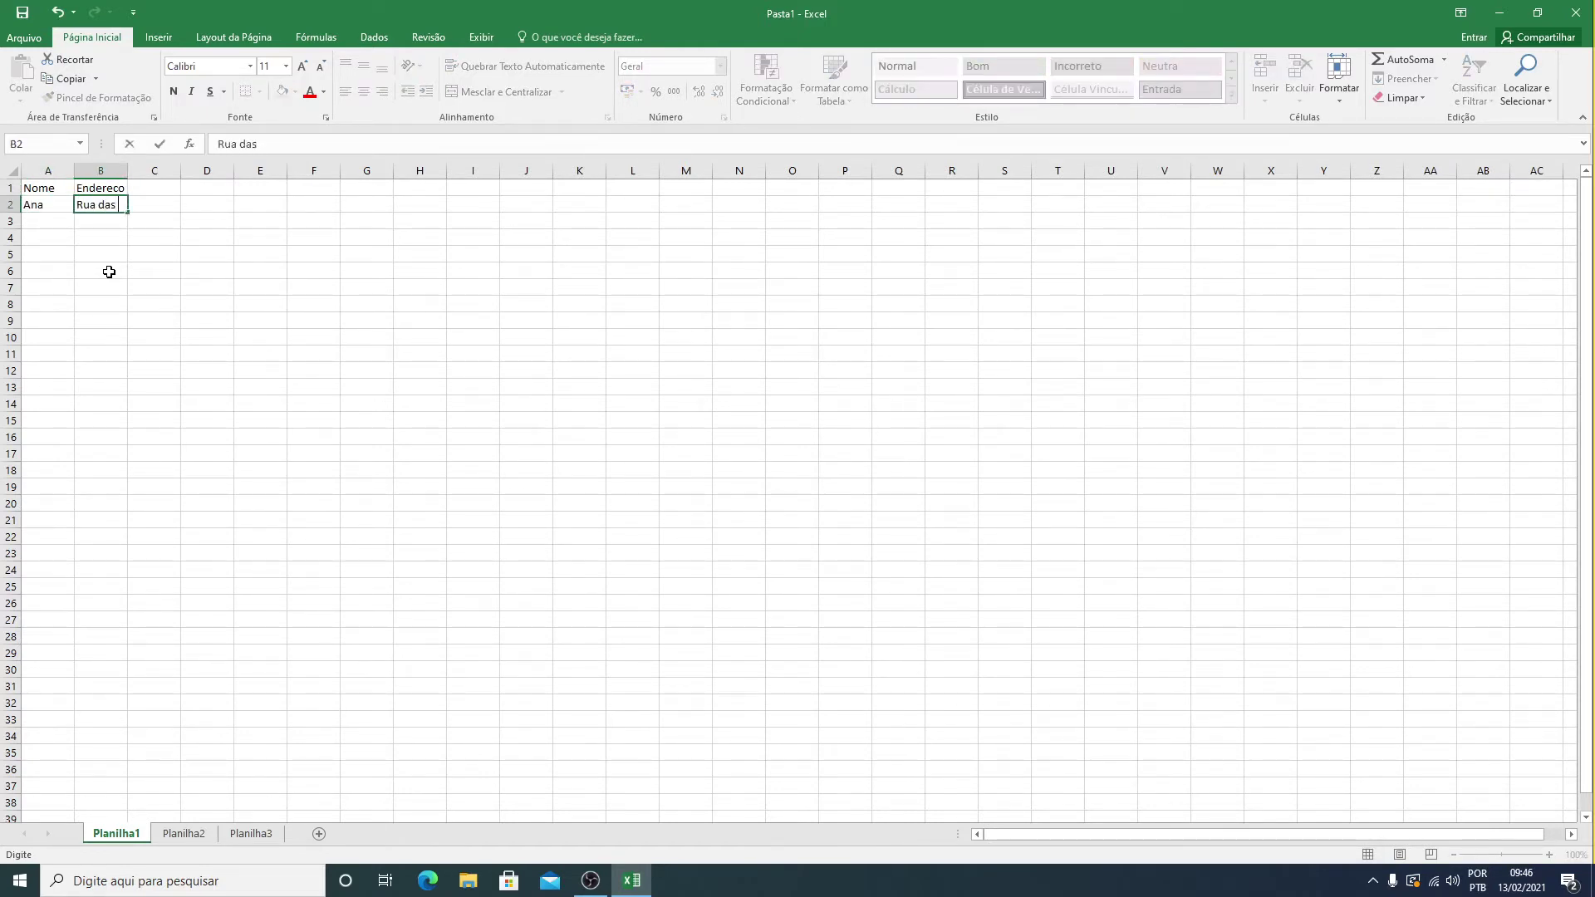
{"action": "type", "text": " Orquideas, 123"}
{"action": "key", "text": "Return"}
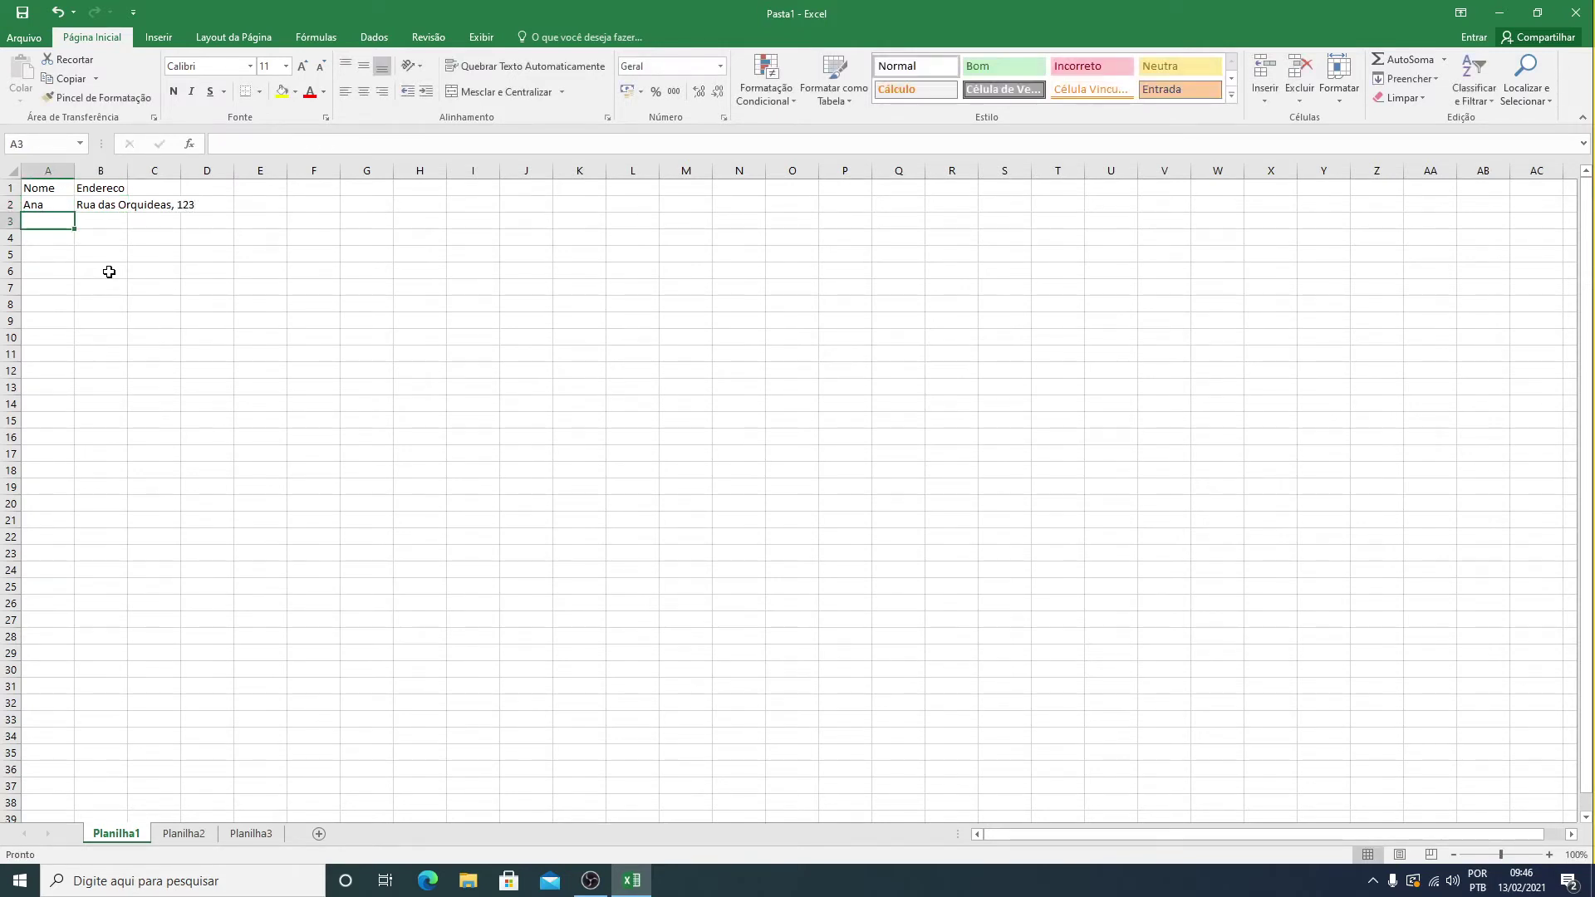
- Fill row 3 with the second contact's name and street address
{"action": "type", "text": "Carla"}
{"action": "key", "text": "Tab"}
{"action": "type", "text": "Rua das Bromélisa"}
{"action": "key", "text": "BackSpace"}
{"action": "type", "text": "as, "}
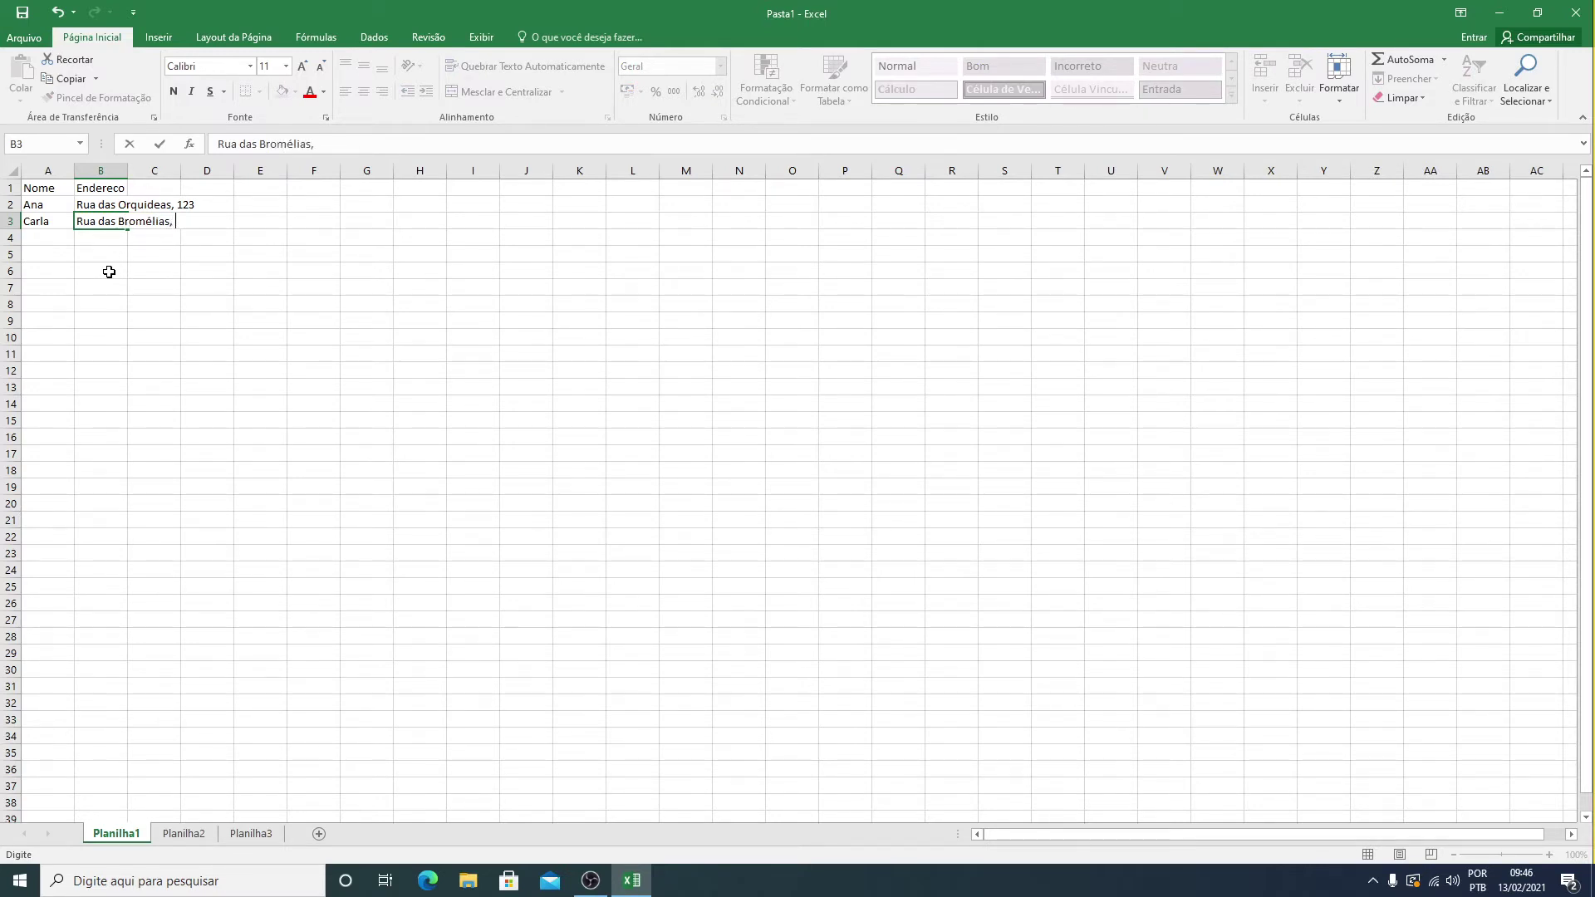
{"action": "type", "text": "55"}
{"action": "key", "text": "Return"}
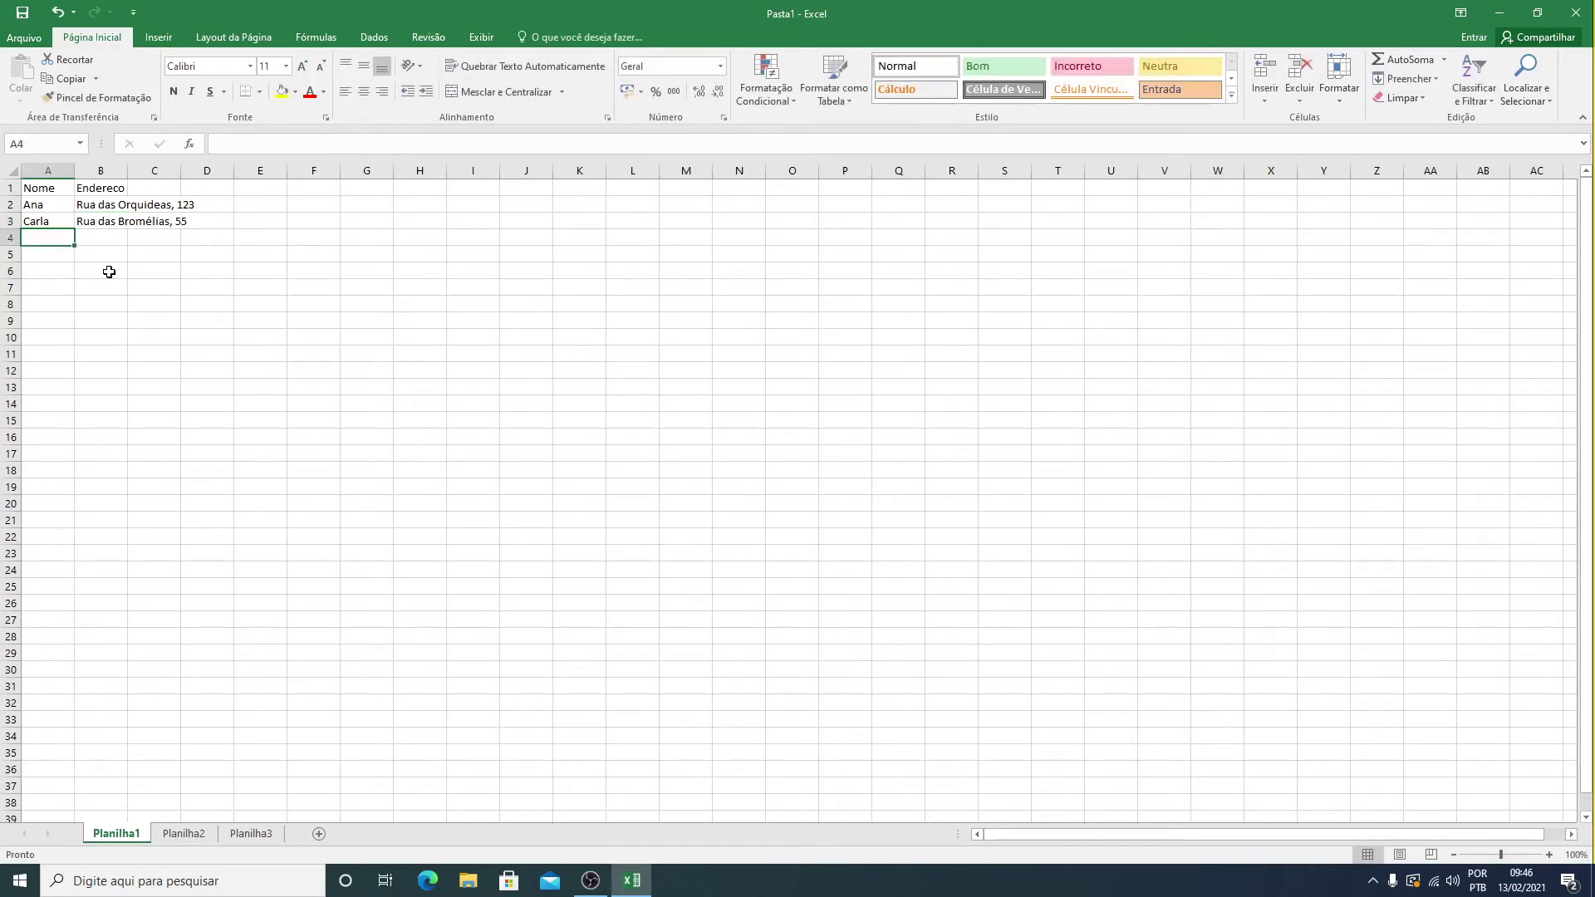
- Fill row 4 with the third contact's name and street address
{"action": "type", "text": "Roberto"}
{"action": "key", "text": "Tab"}
{"action": "type", "text": "Rua dos Lírios"}
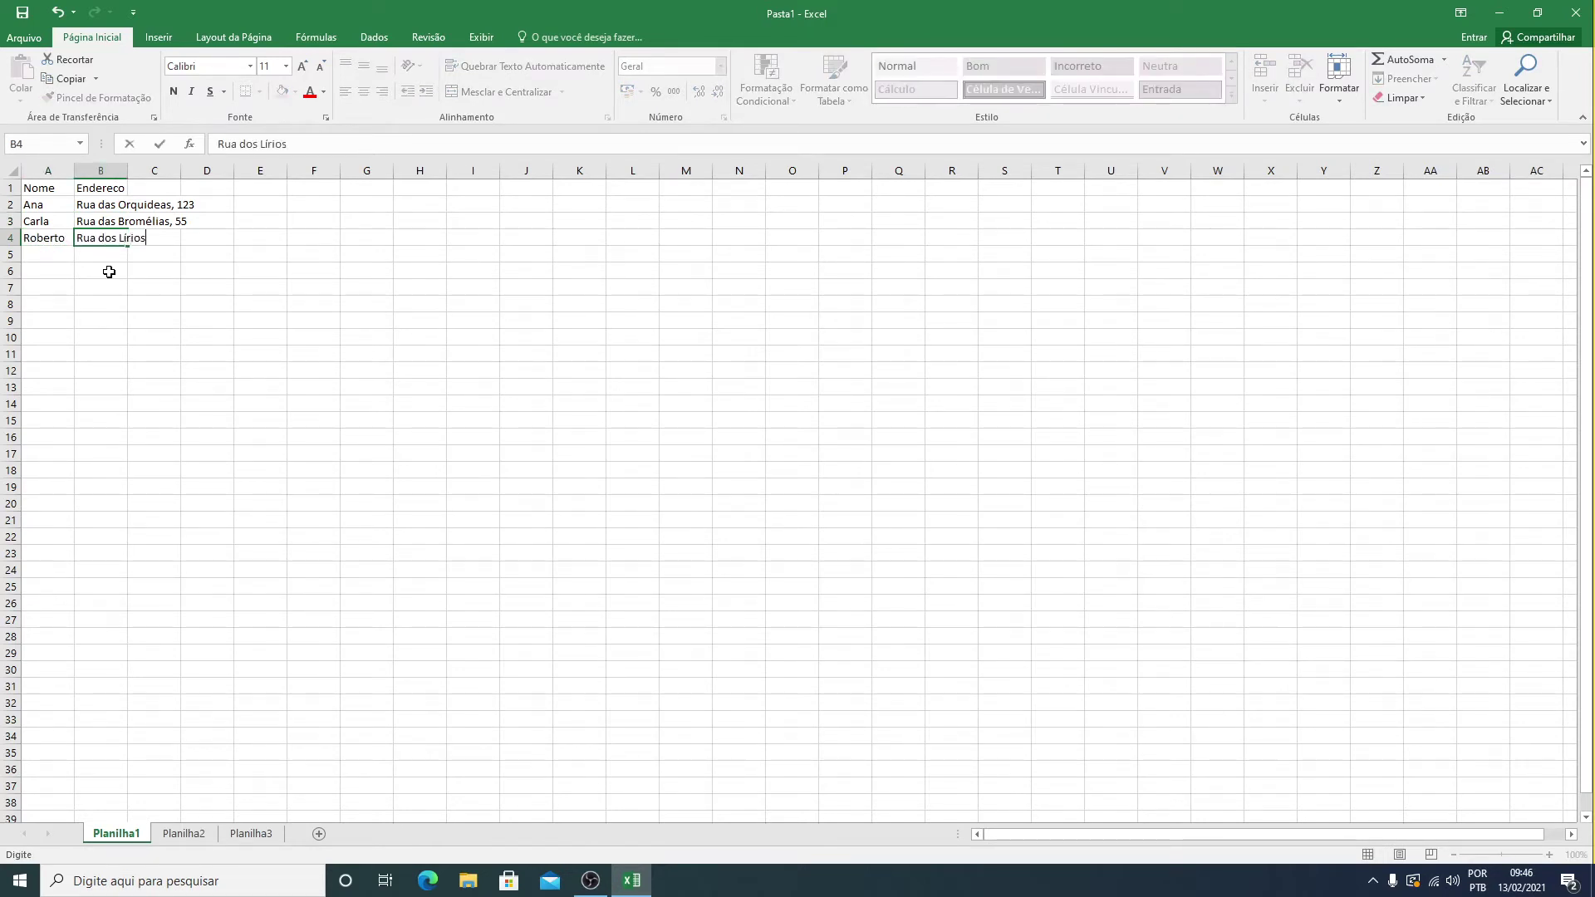
{"action": "type", "text": ", 888"}
{"action": "key", "text": "Return"}
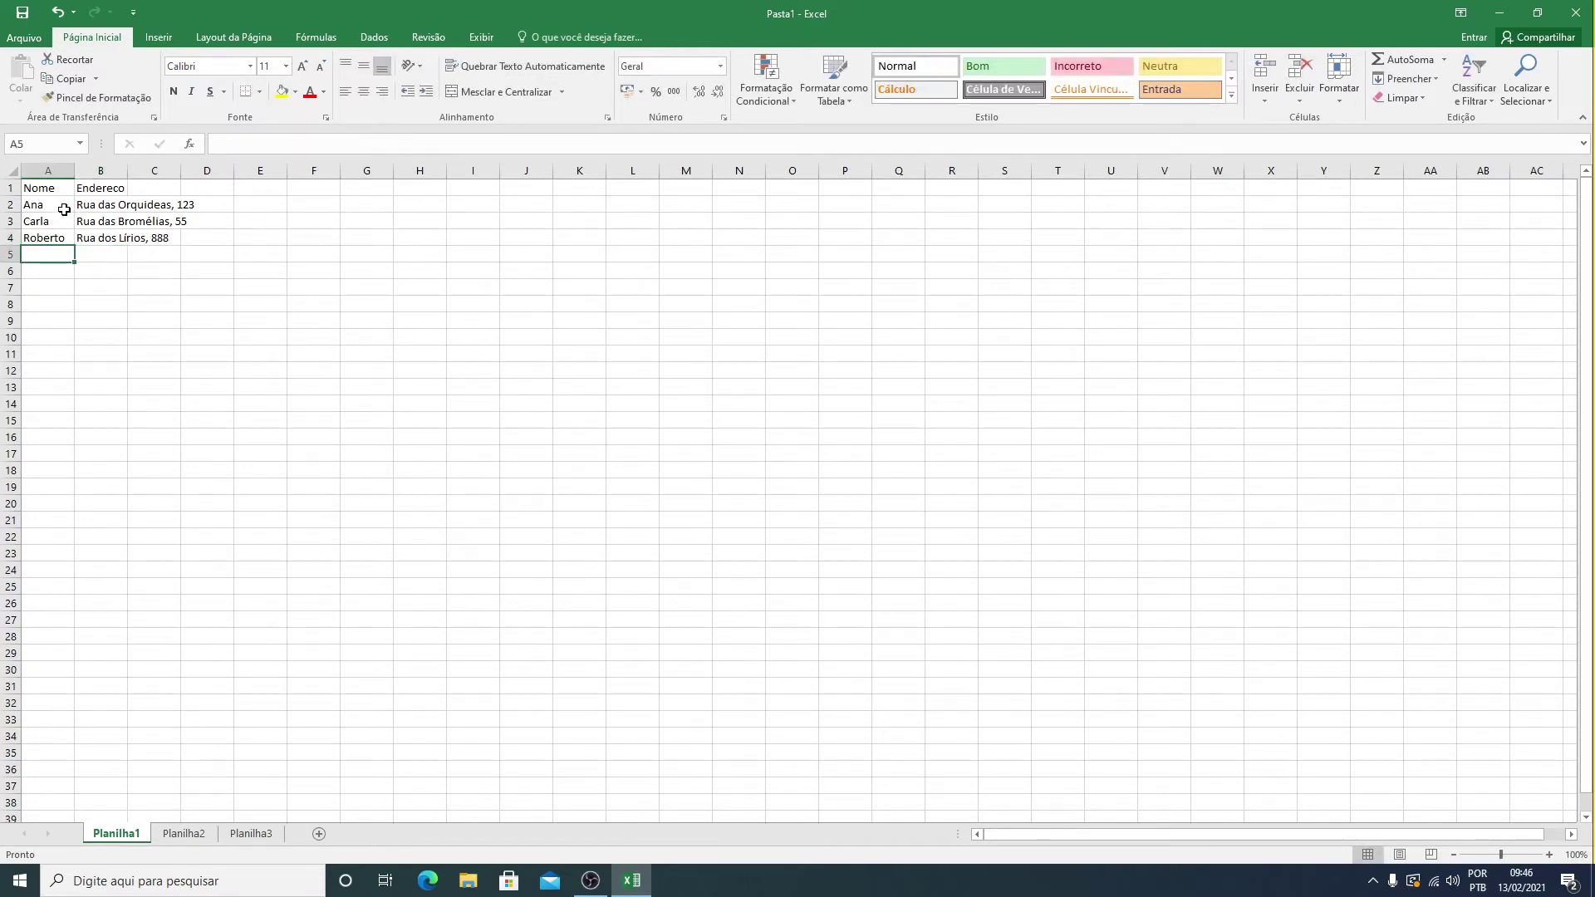
- Enter the filler text "jhdjshdjs" in cell A6 and clear the cell again
{"action": "left_click", "coordinate": [71, 273]}
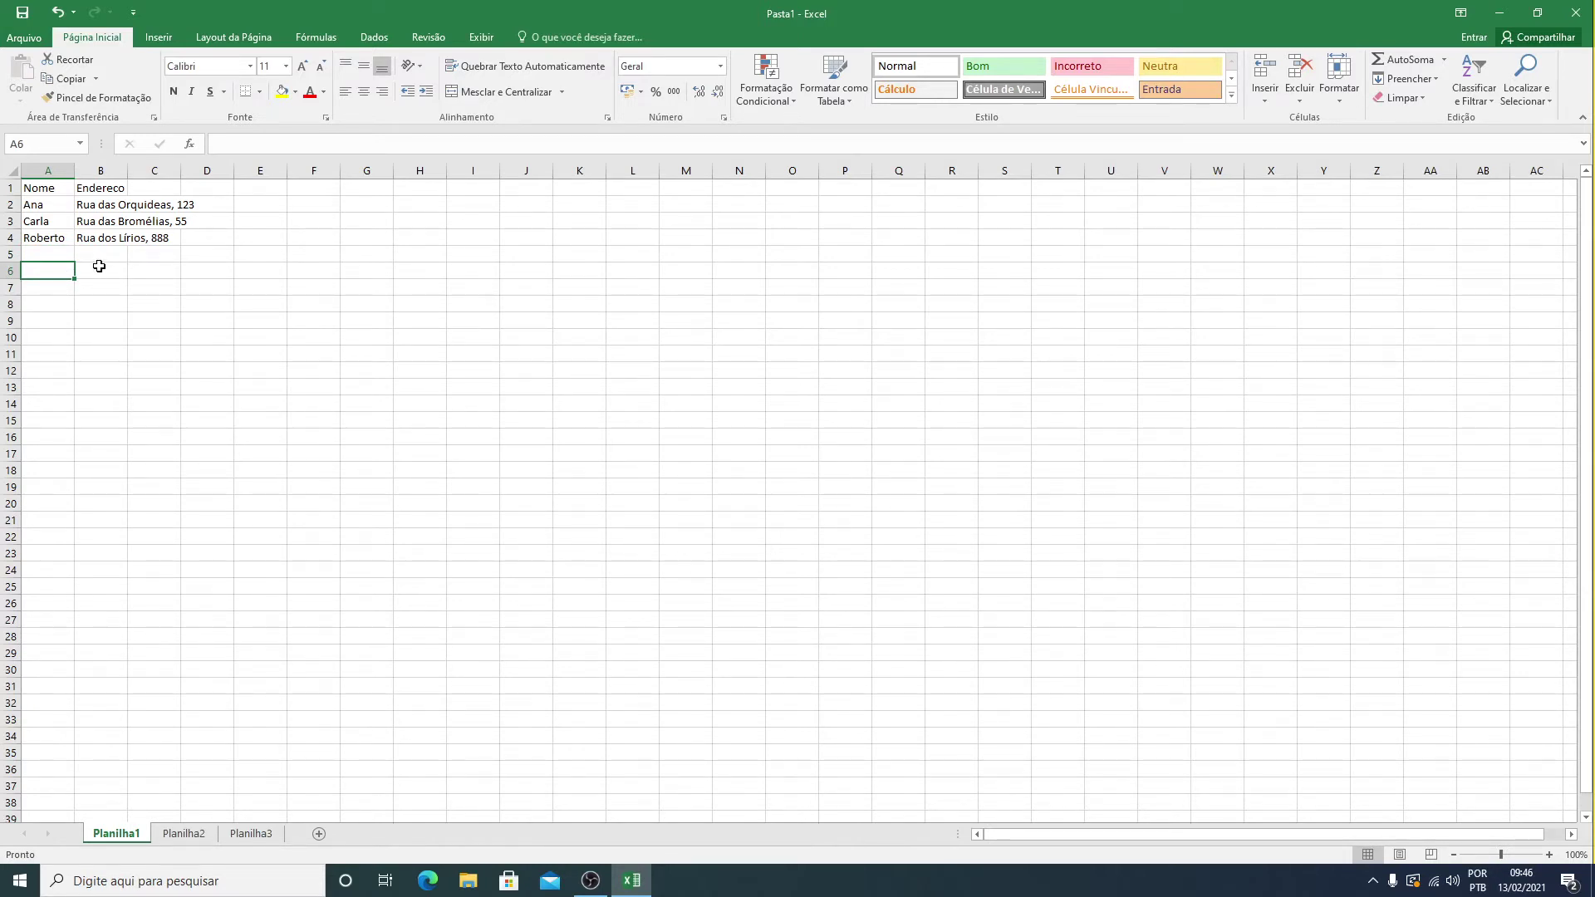
{"action": "type", "text": "jhdjshdjs"}
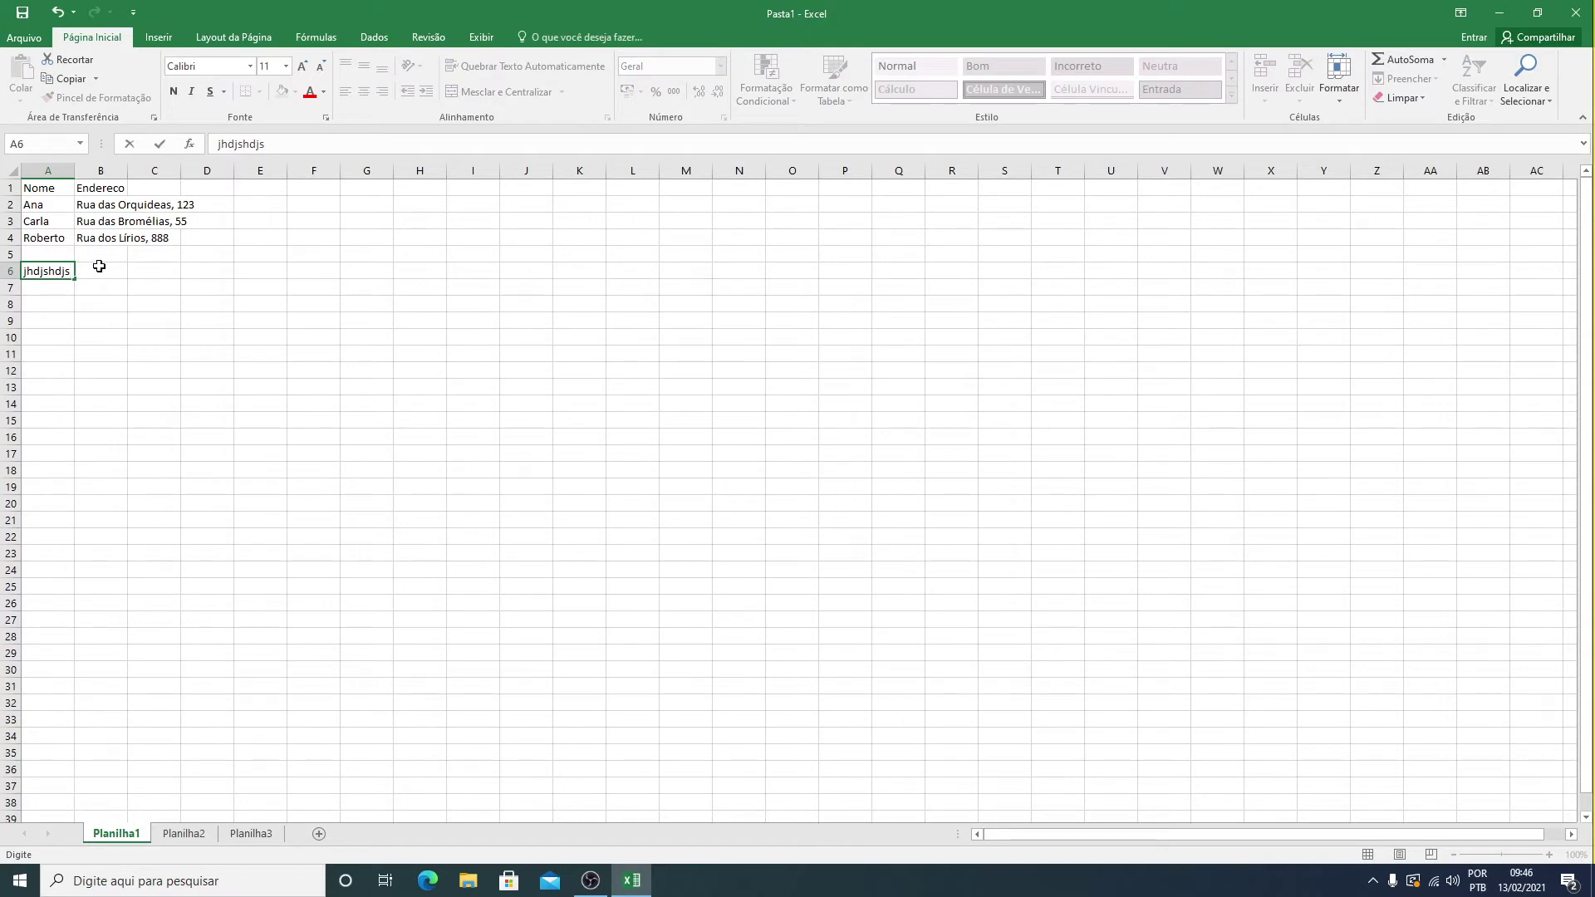
{"action": "key", "text": "Return"}
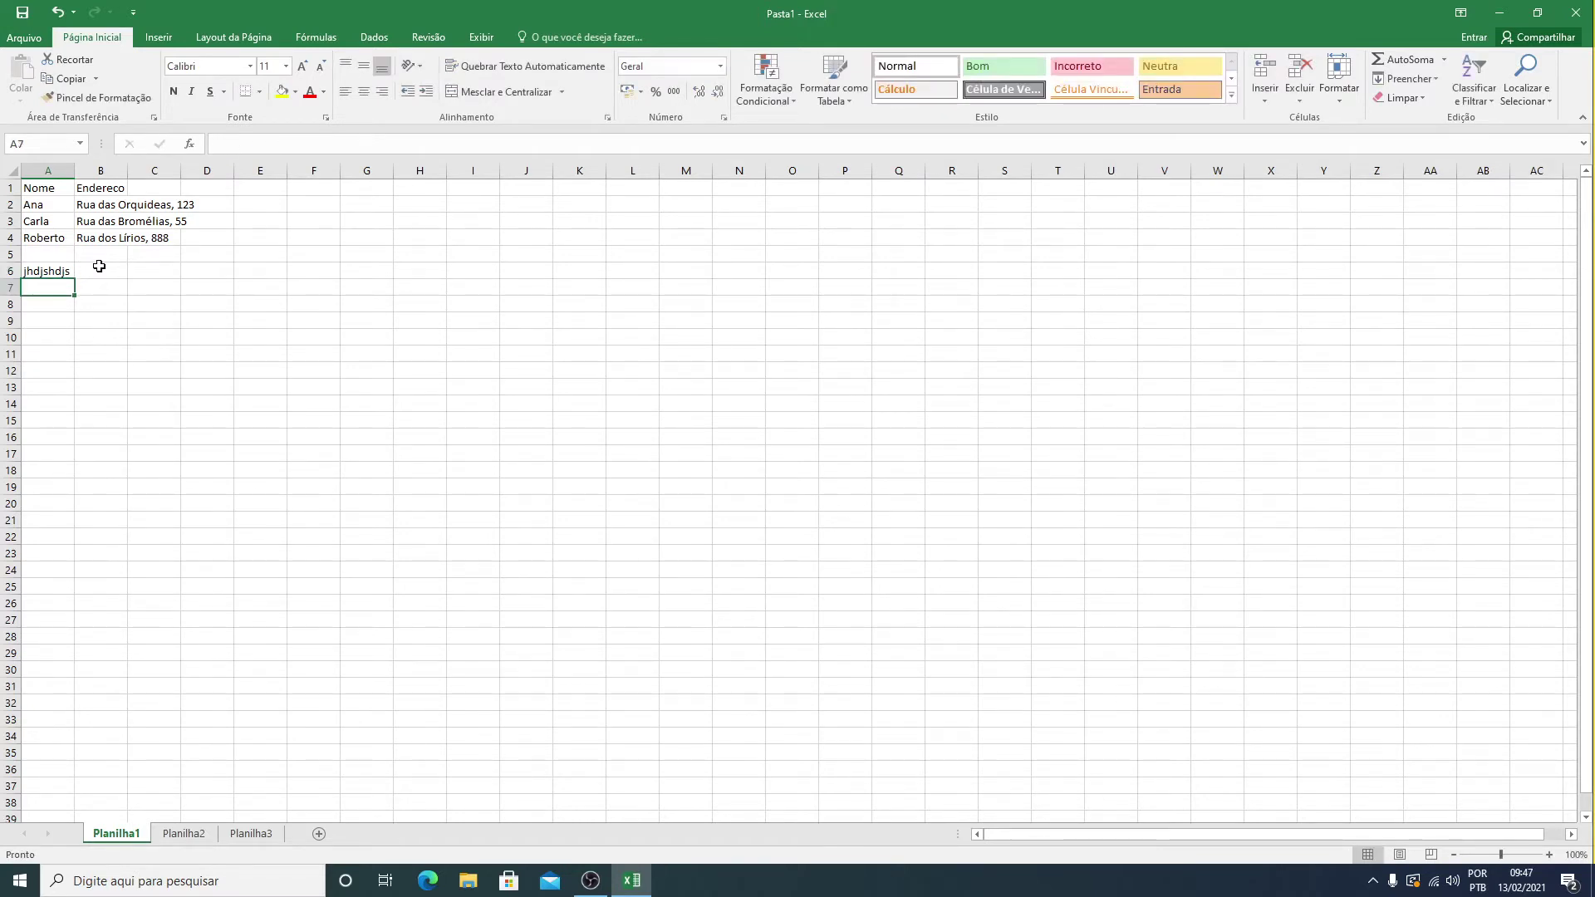
{"action": "key", "text": "Up"}
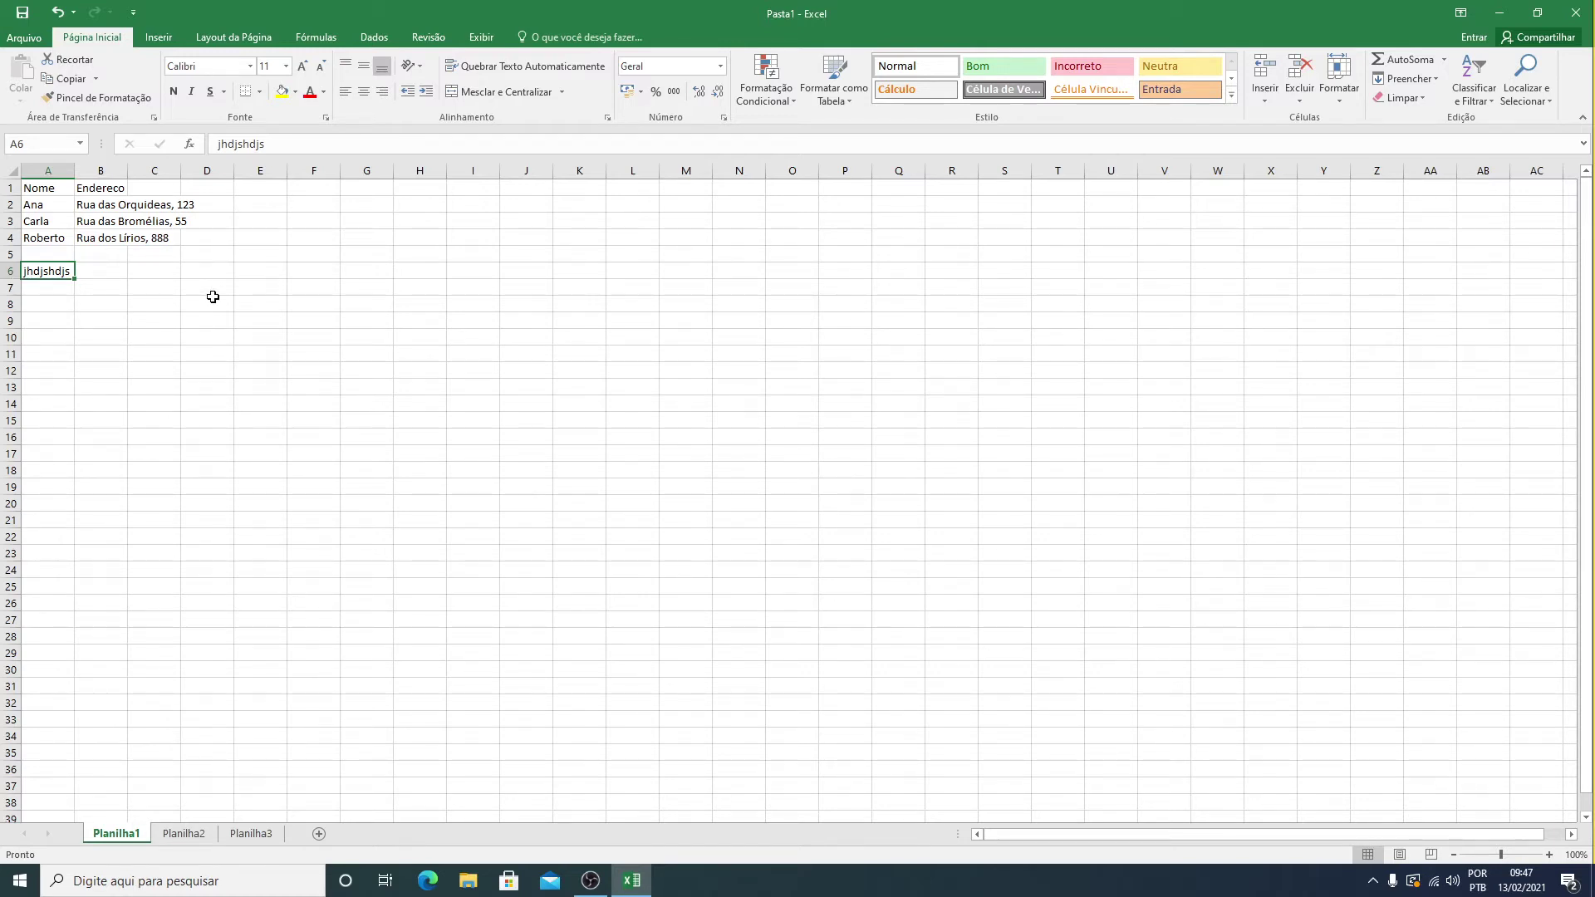
{"action": "key", "text": "Delete"}
- Enter "dsdsdsdsd" in cell A6 and shorten it to "dsdsd" by editing inside the cell
{"action": "type", "text": "dsdsdsdsd"}
{"action": "key", "text": "Return"}
{"action": "key", "text": "Up"}
{"action": "double_click", "coordinate": [69, 271]}
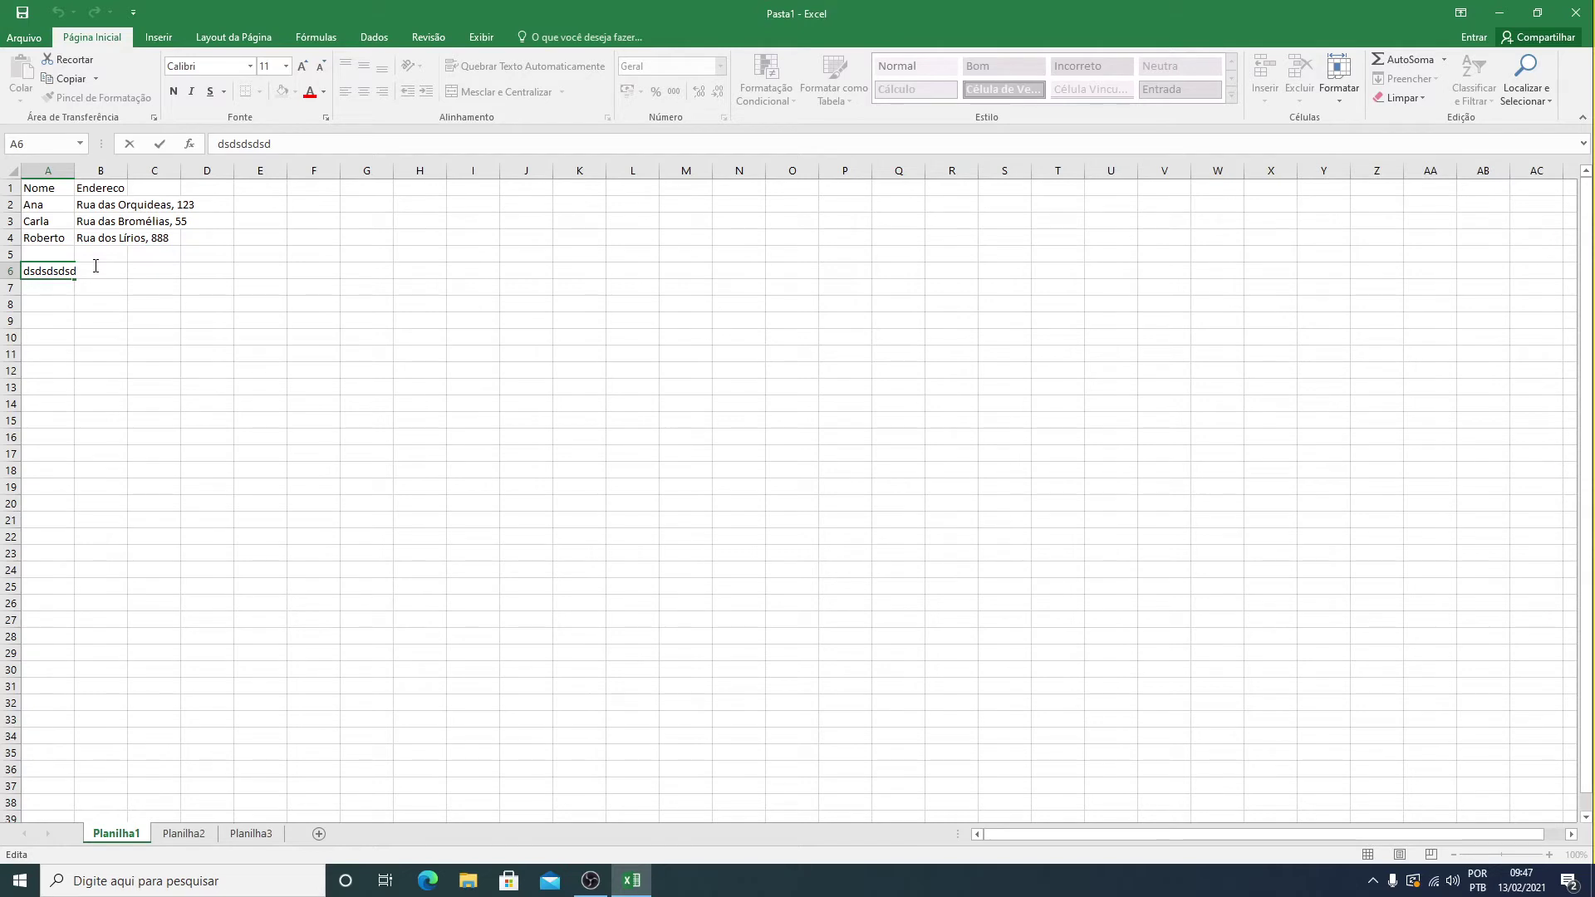
{"action": "key", "text": "BackSpace"}
{"action": "key", "text": "BackSpace"}
{"action": "key", "text": "BackSpace"}
{"action": "key", "text": "BackSpace"}
{"action": "key", "text": "Return"}
- Shorten the text of cell A6 to "ds" by editing it in the formula bar
{"action": "left_click", "coordinate": [62, 272]}
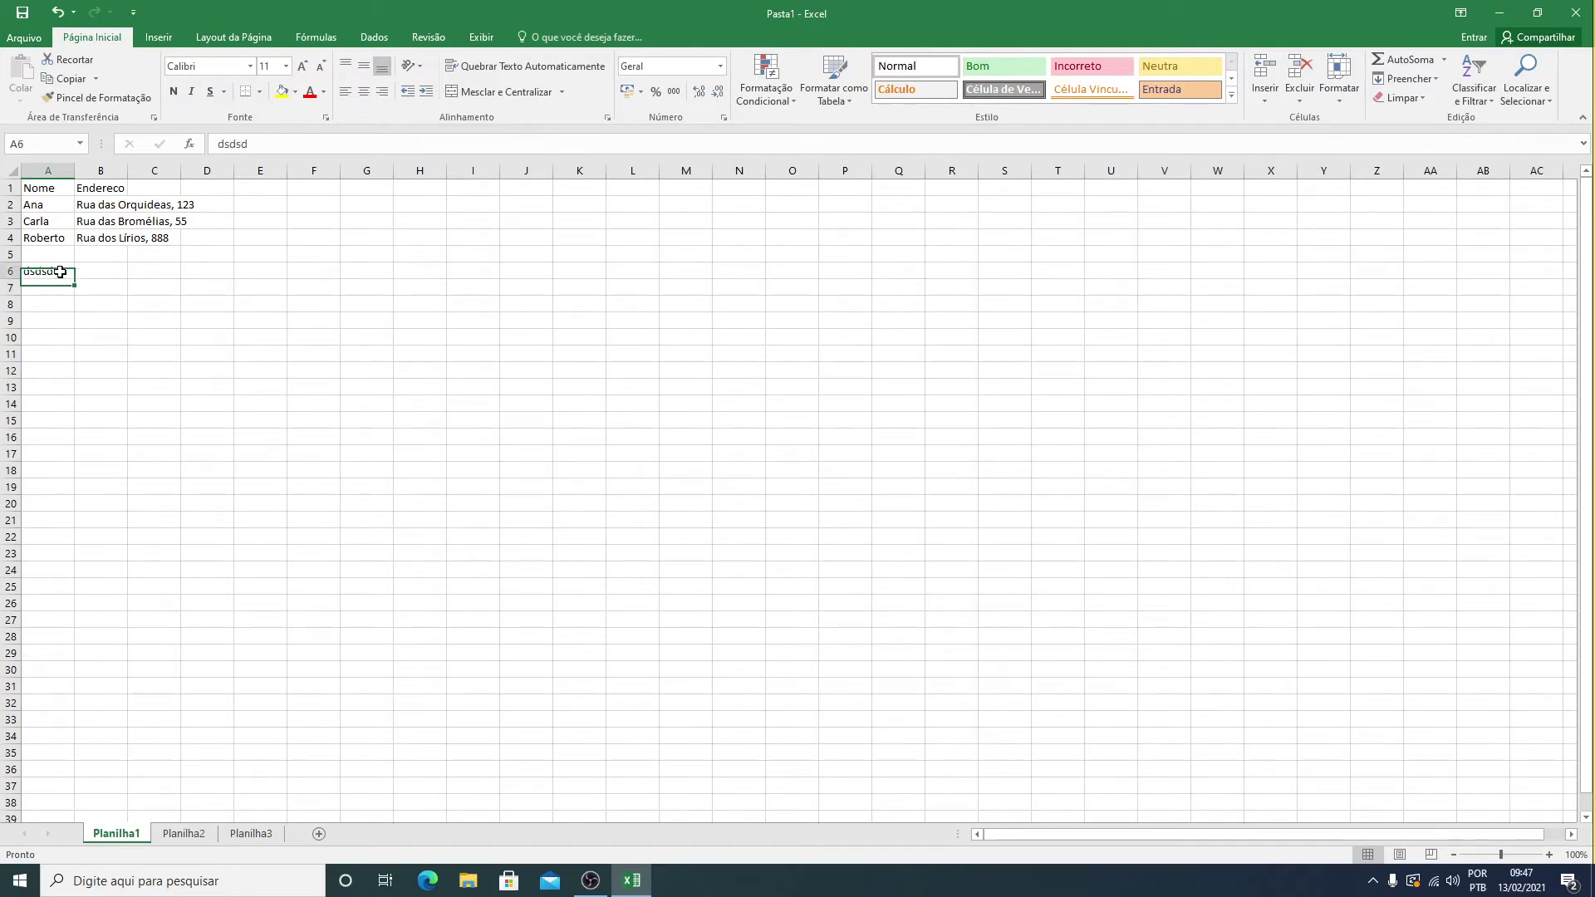
{"action": "left_click", "coordinate": [273, 146]}
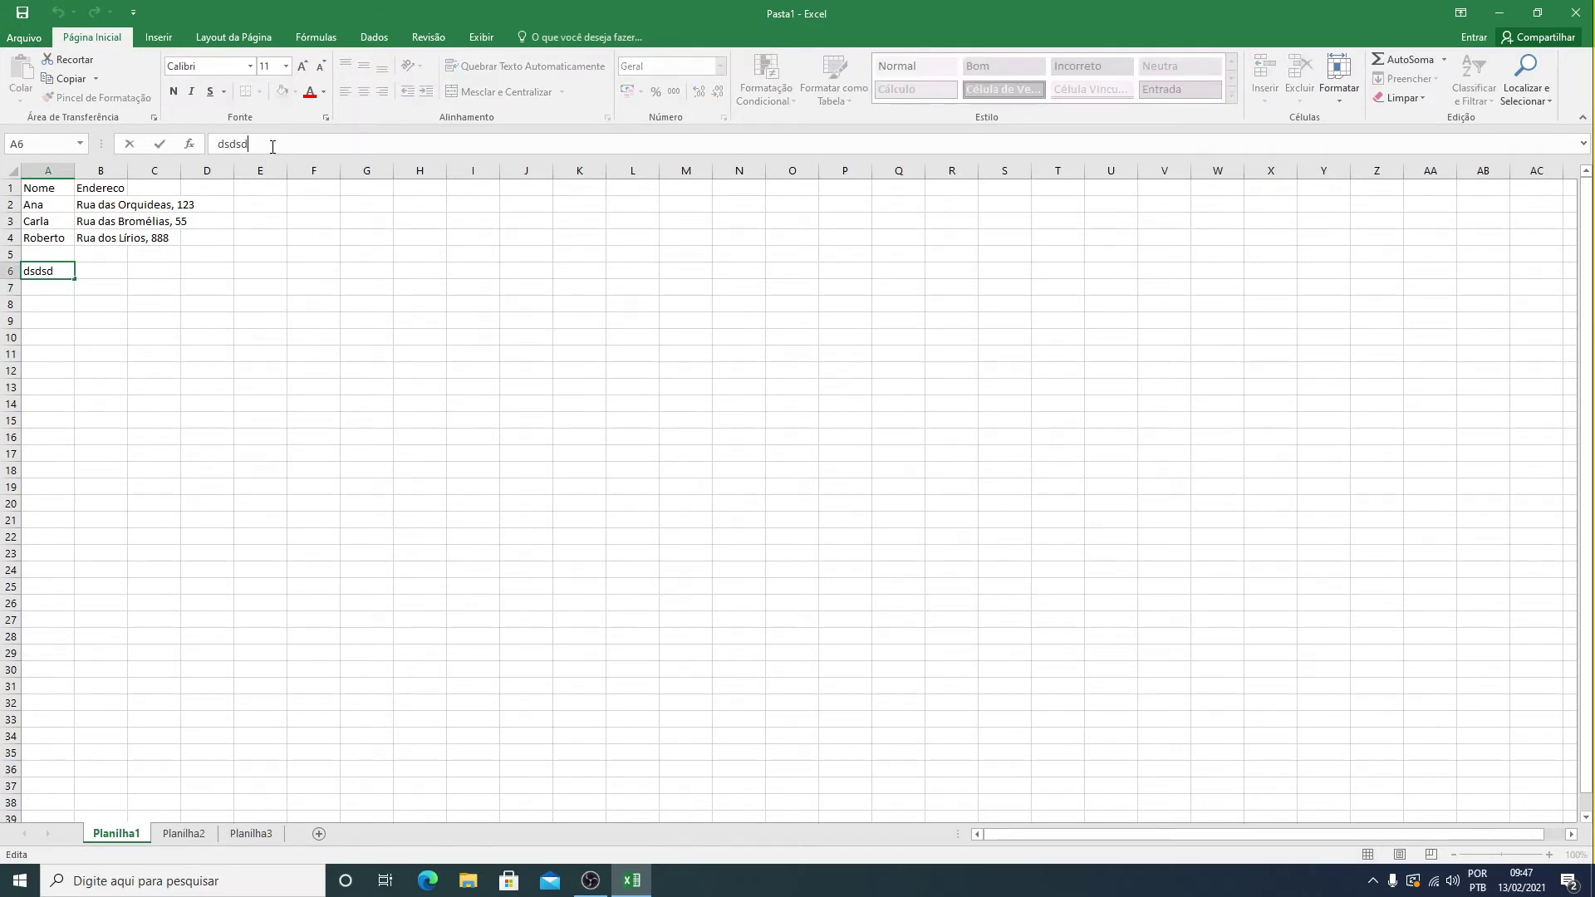
{"action": "key", "text": "BackSpace"}
{"action": "key", "text": "BackSpace"}
{"action": "key", "text": "BackSpace"}
{"action": "key", "text": "Return"}
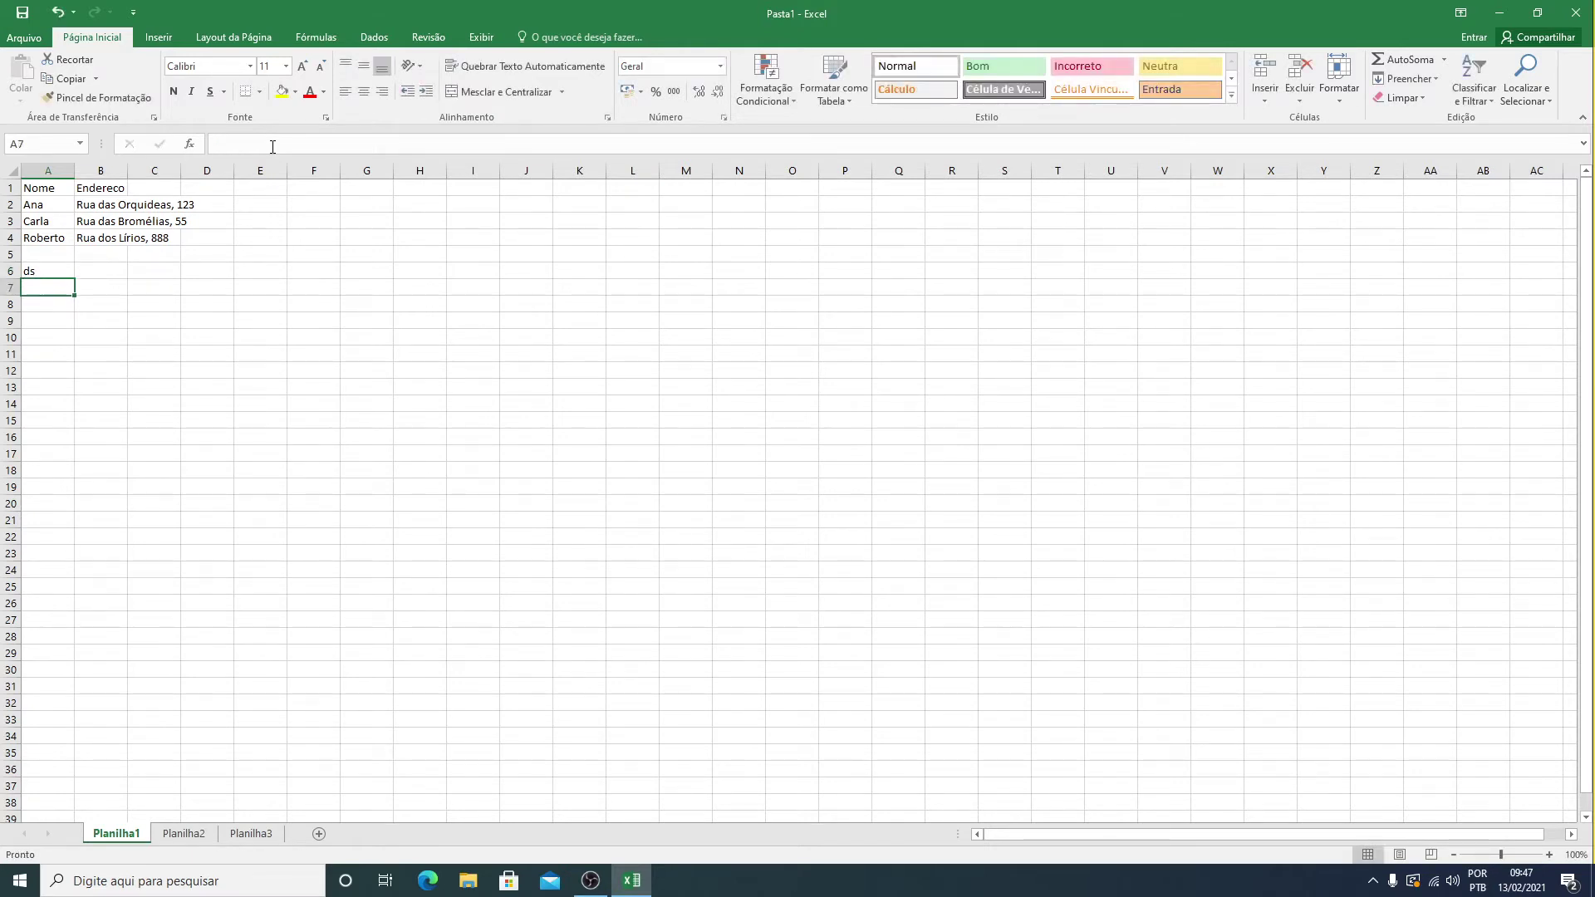
- Clear the contents of cell A6 and go back up to cell A1
{"action": "left_click", "coordinate": [47, 269]}
{"action": "key", "text": "Delete"}
{"action": "key", "text": "Up"}
{"action": "key", "text": "Up"}
{"action": "key", "text": "Up"}
{"action": "key", "text": "Up"}
{"action": "key", "text": "Up"}
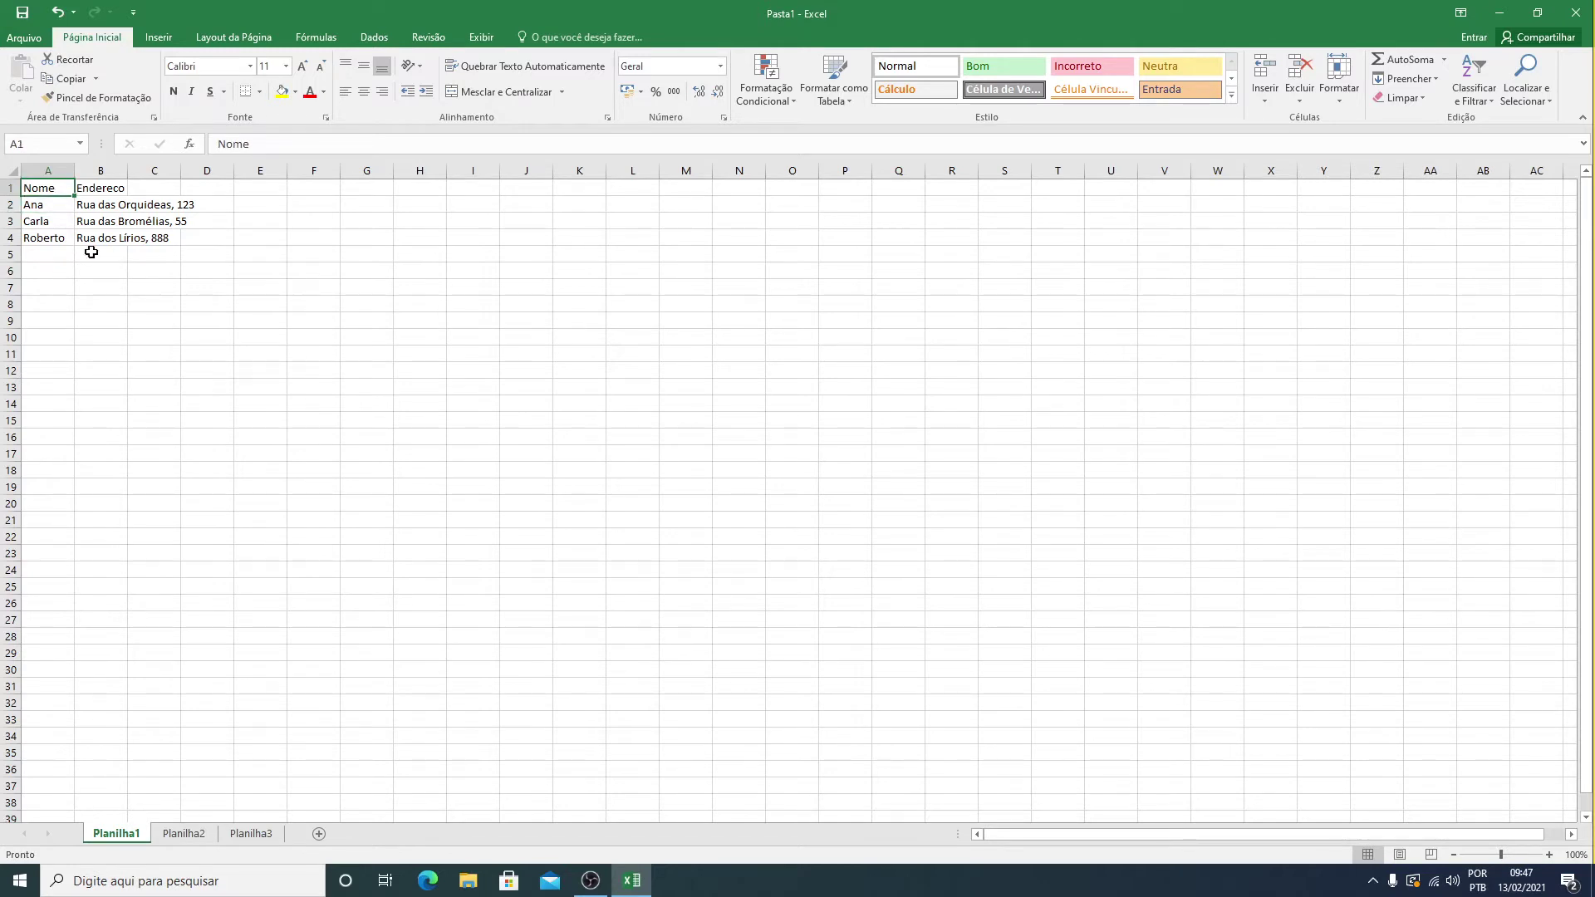
- Highlight the full address of cell B2 in the formula bar and return to the cell
{"action": "left_click", "coordinate": [108, 204]}
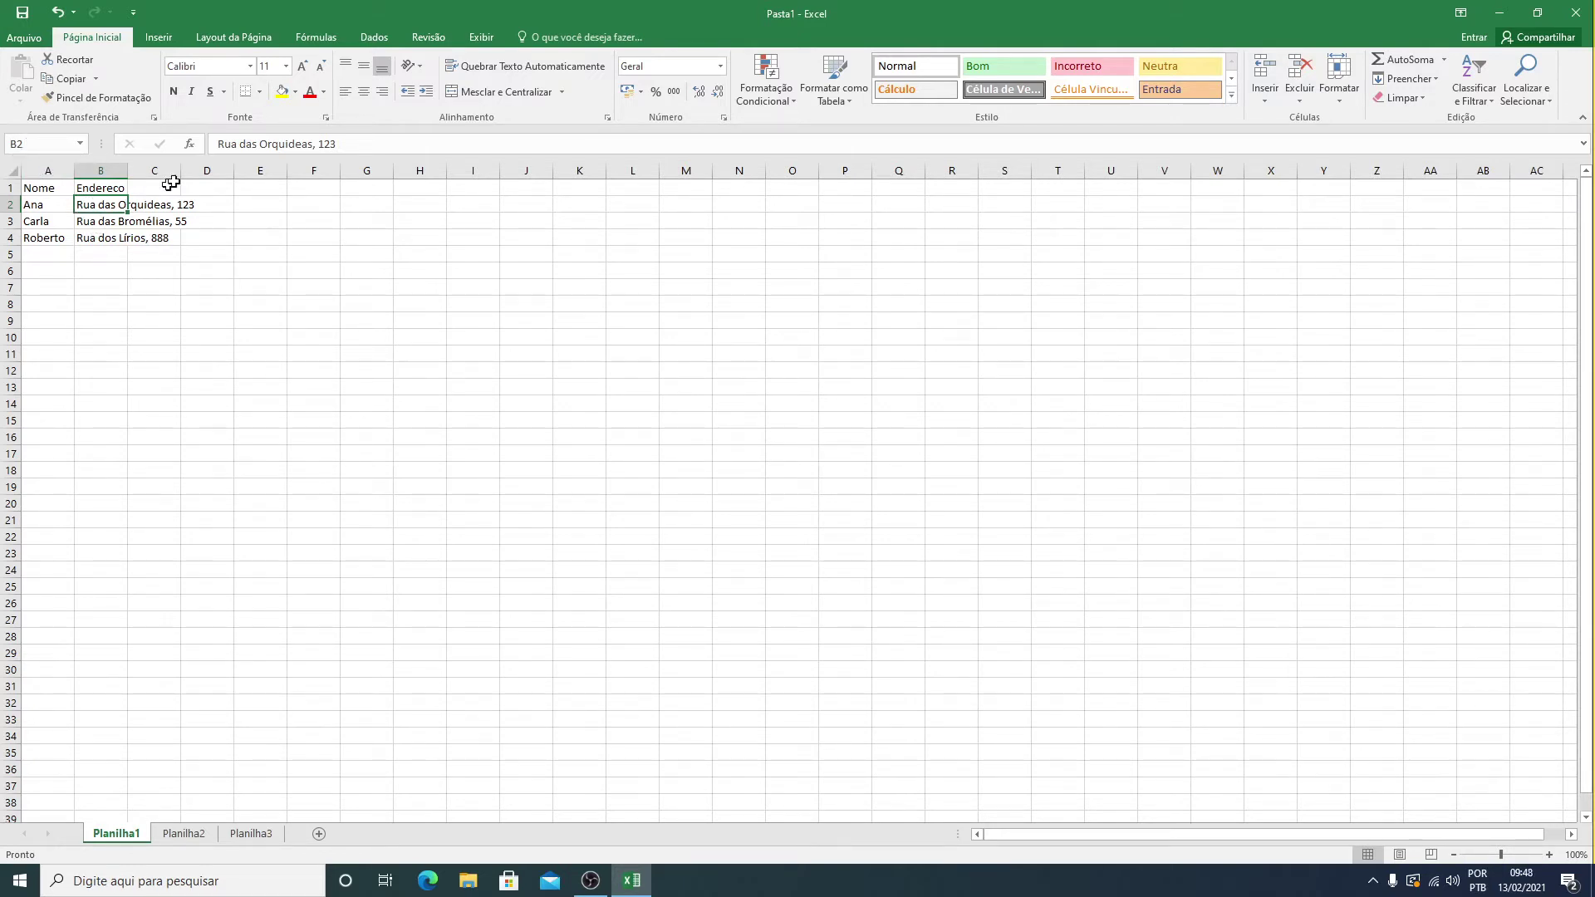
{"action": "left_click_drag", "start_coordinate": [386, 148], "coordinate": [218, 144]}
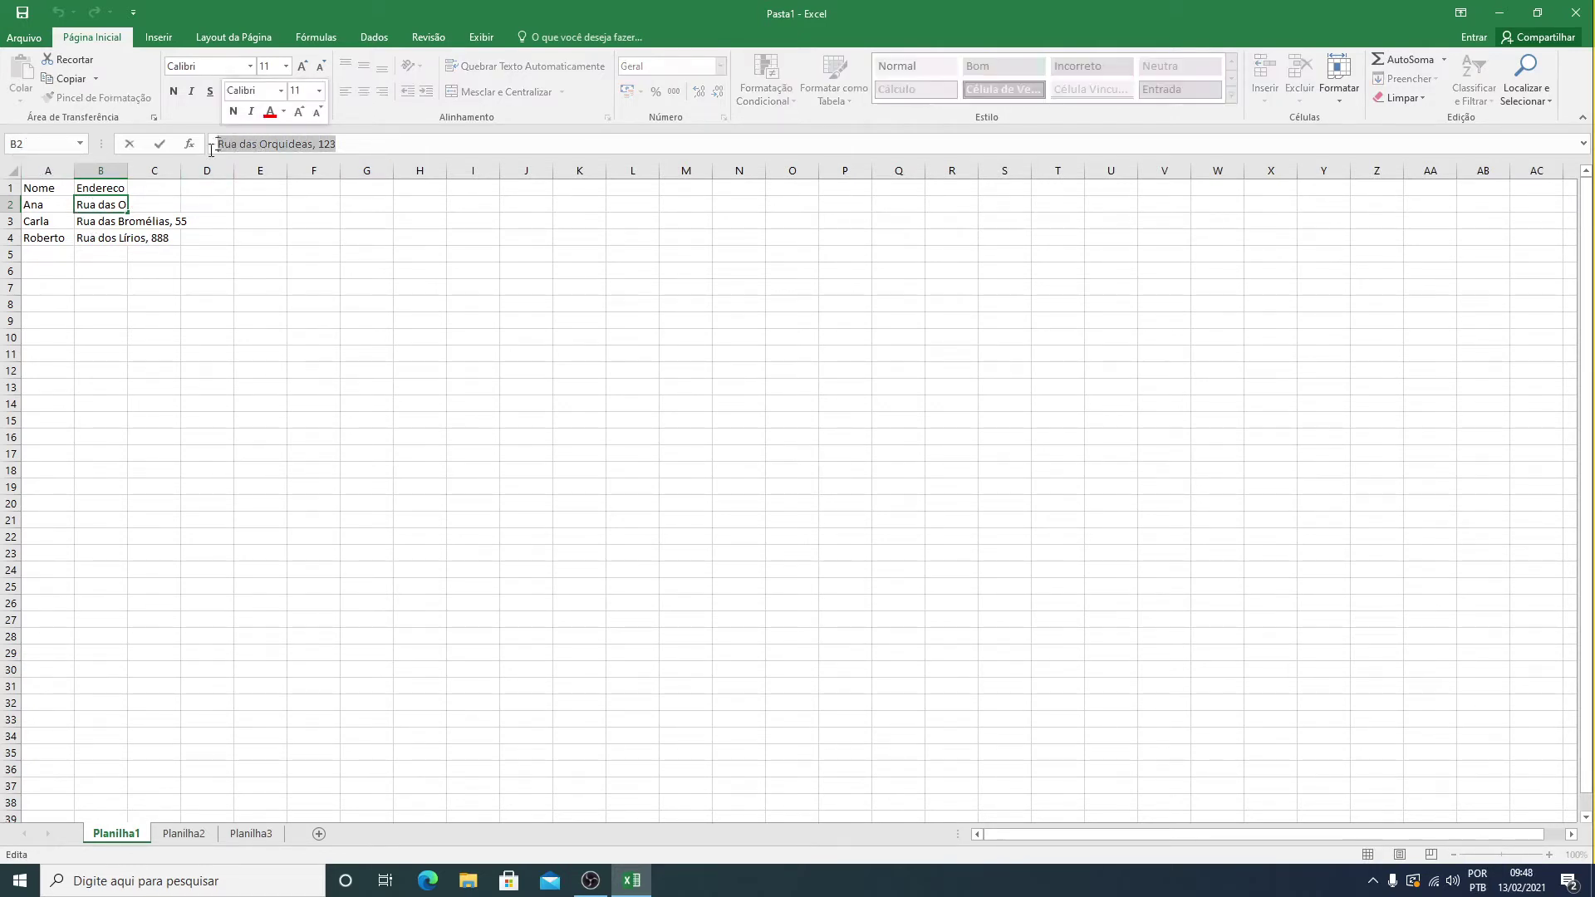
{"action": "left_click", "coordinate": [116, 222]}
{"action": "left_click", "coordinate": [114, 206]}
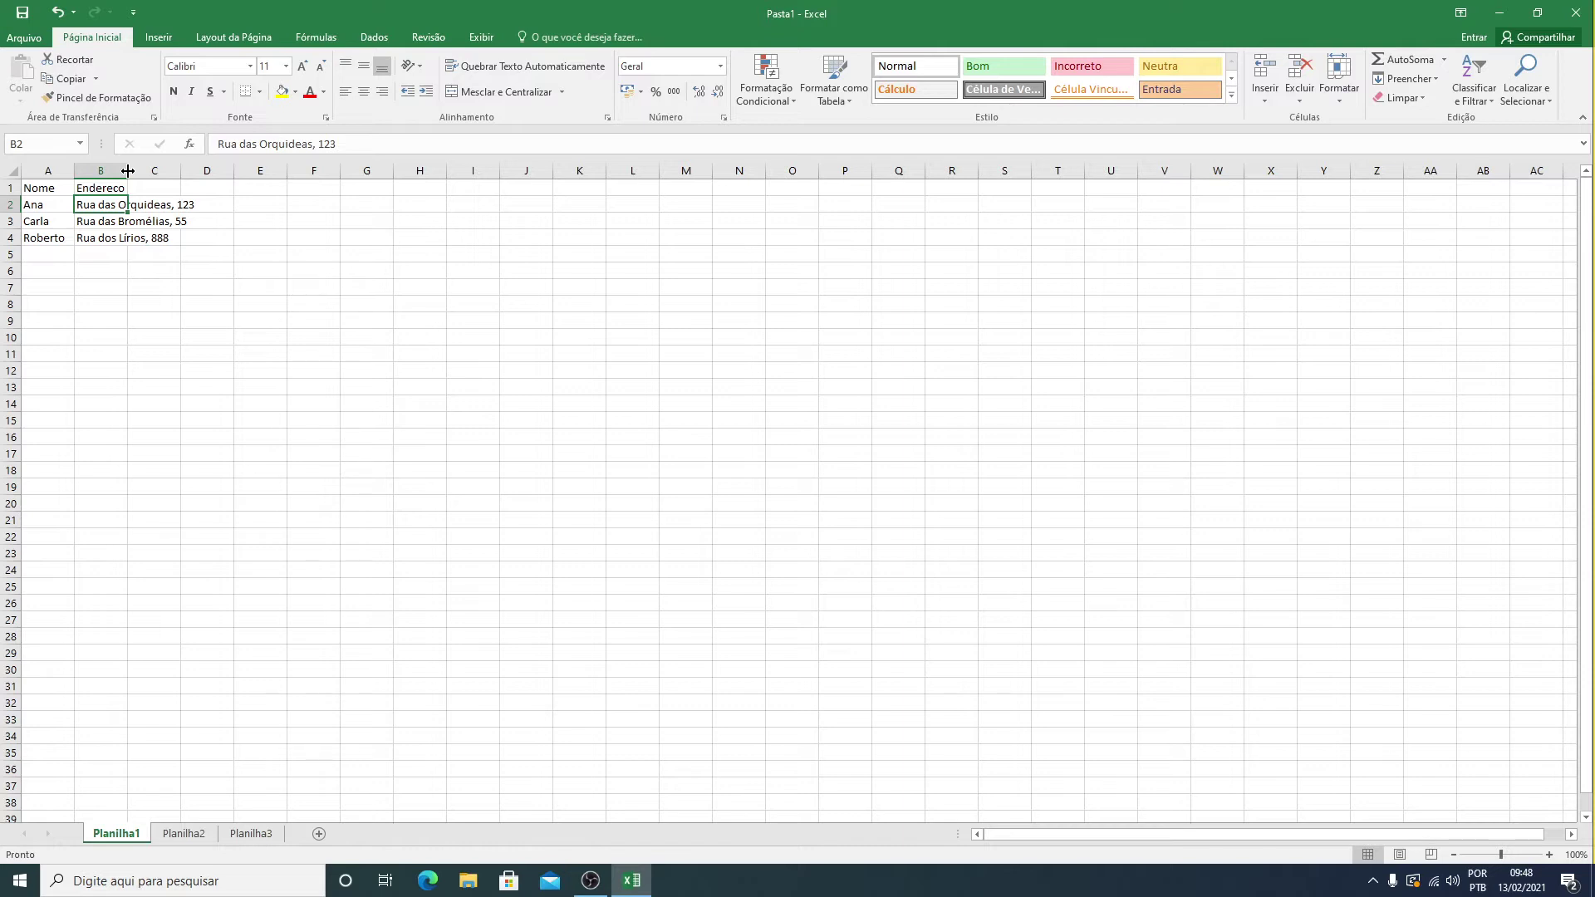
- Widen column B and autofit its width to the longest address
{"action": "left_click_drag", "start_coordinate": [128, 170], "coordinate": [428, 168]}
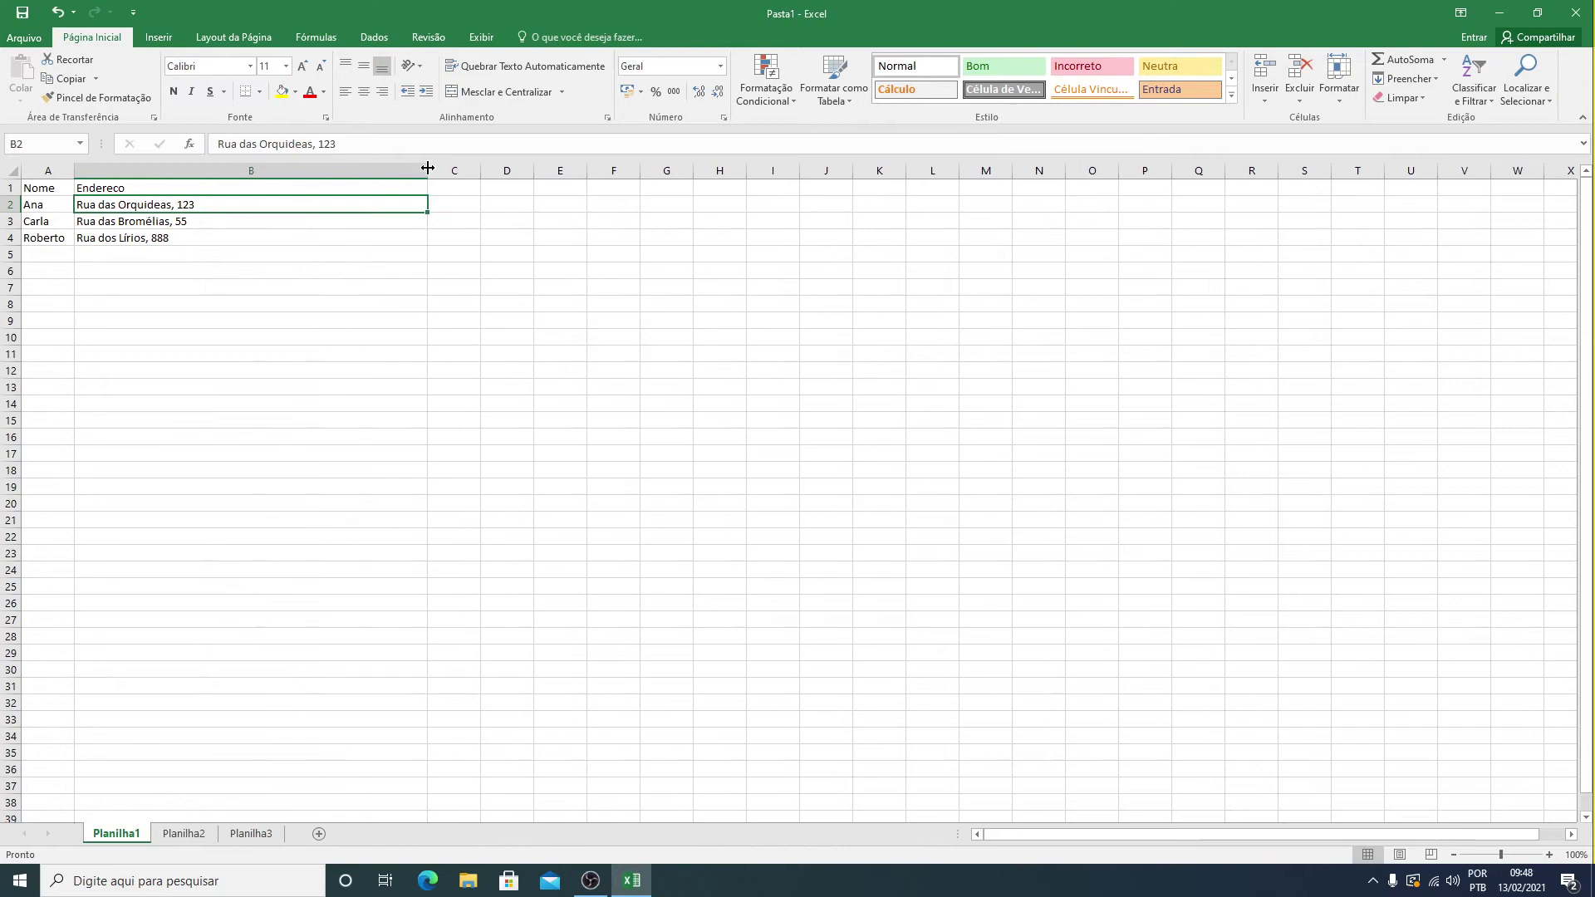
{"action": "left_click", "coordinate": [234, 221], "text": "shift"}
{"action": "key", "text": "ctrl+c"}
{"action": "double_click", "coordinate": [427, 170]}
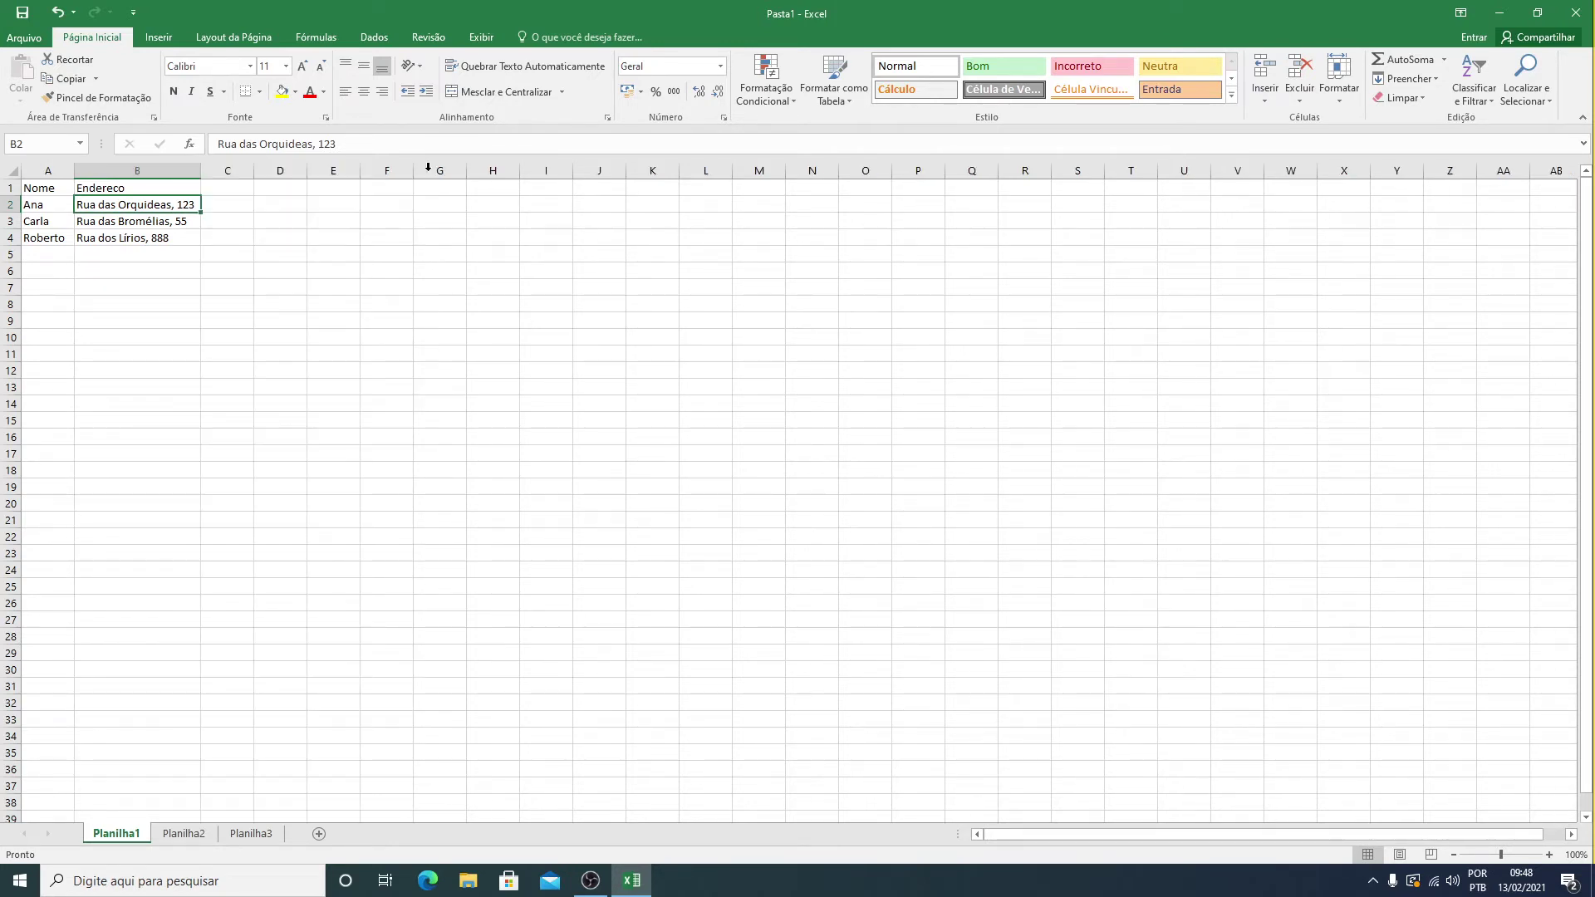
{"action": "left_click", "coordinate": [189, 227]}
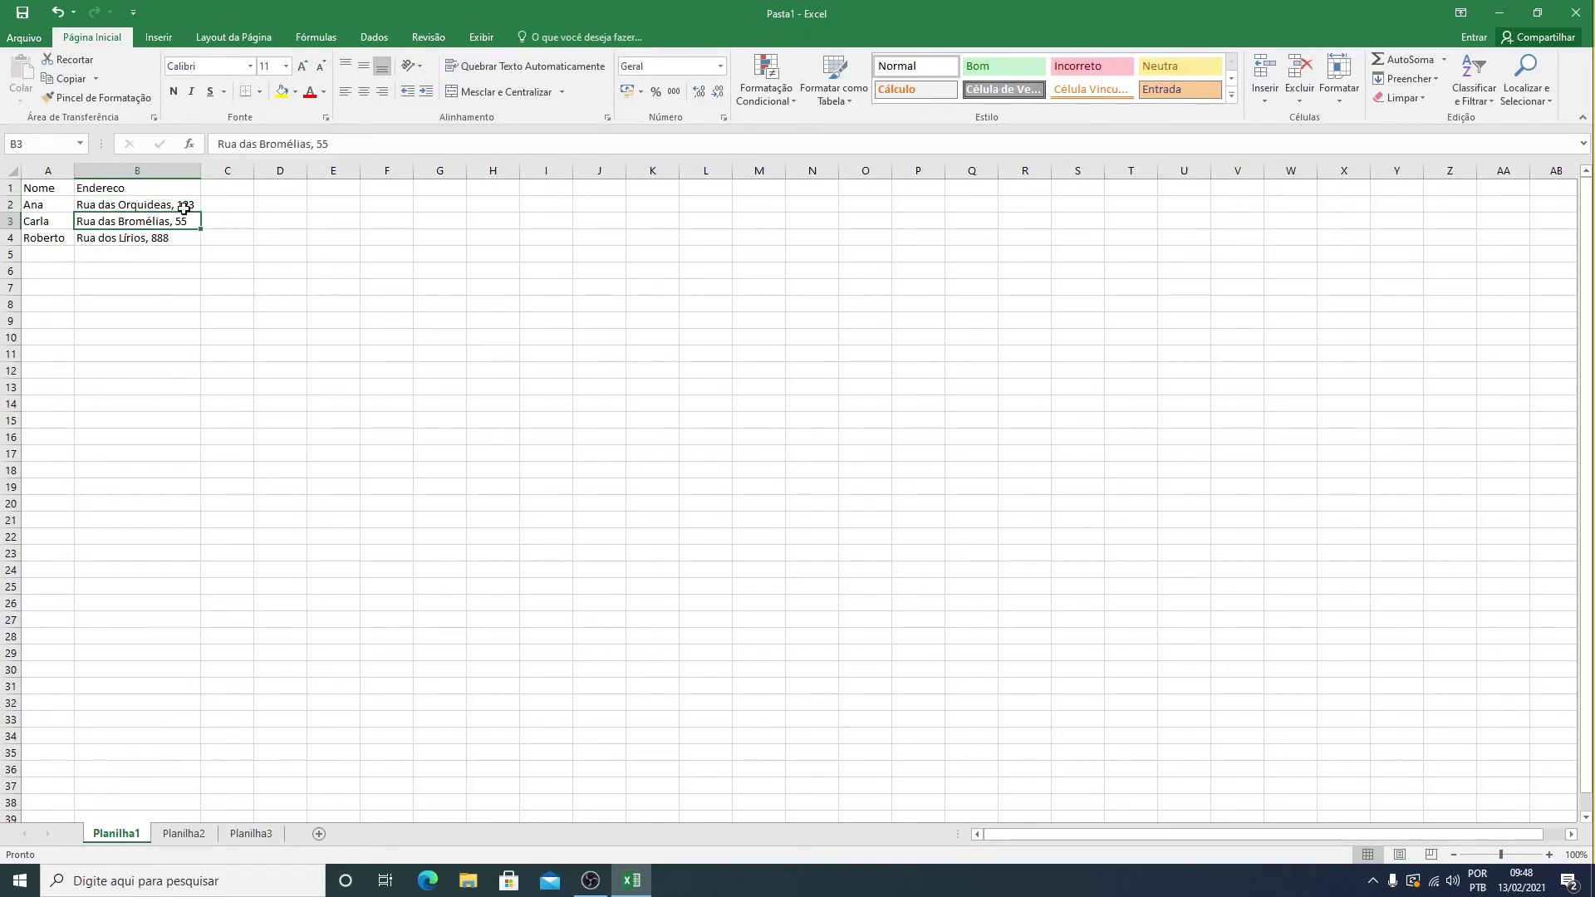
{"action": "left_click", "coordinate": [184, 205]}
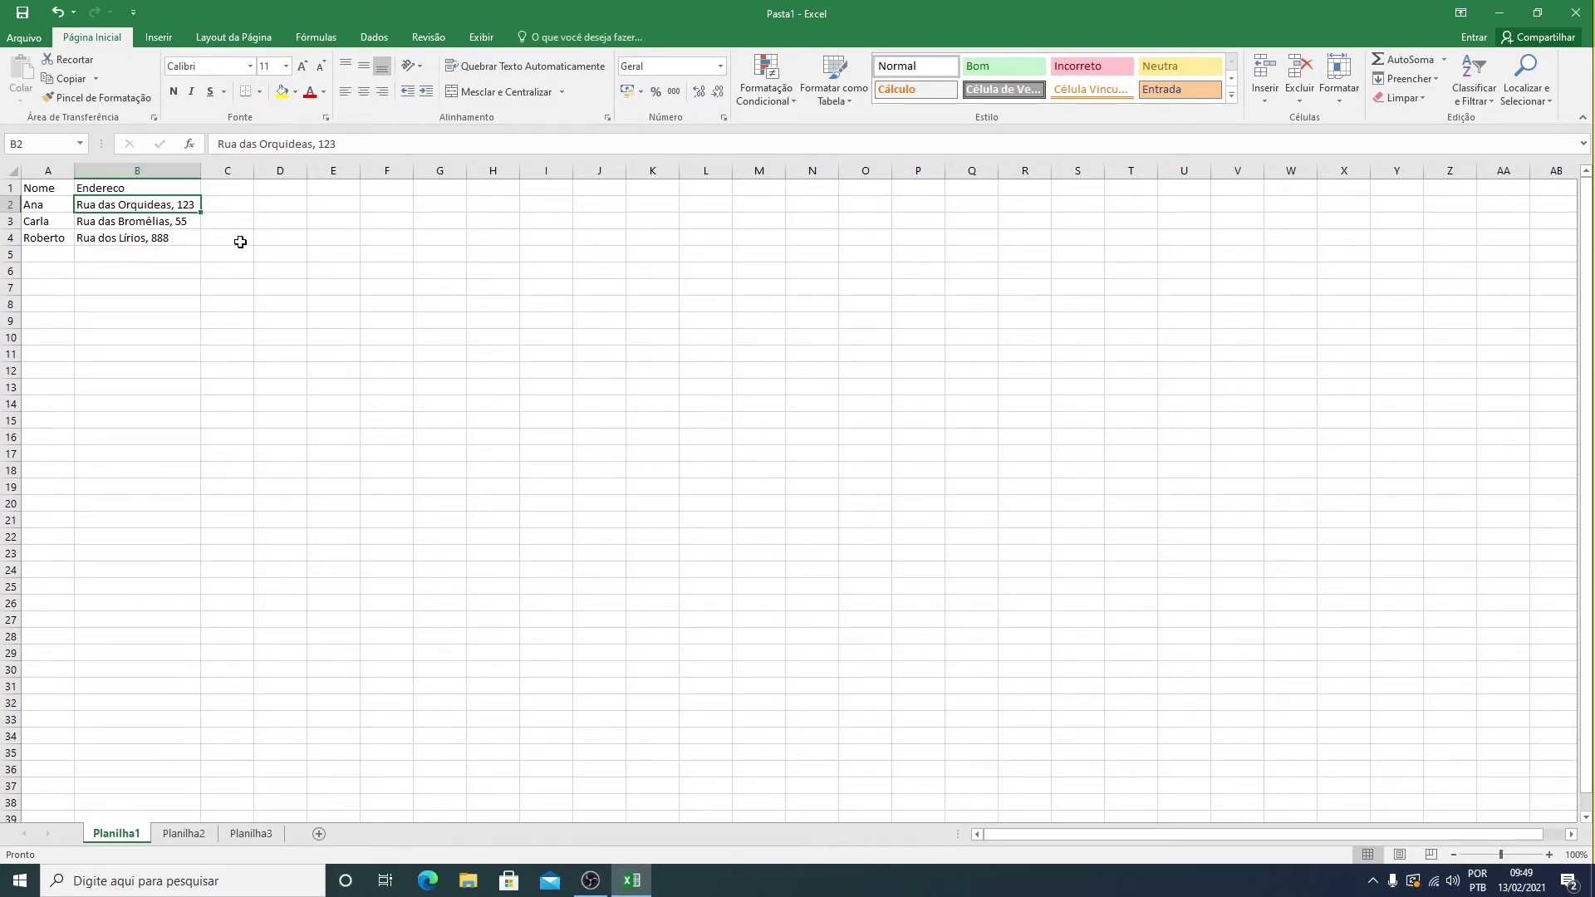
{"action": "left_click", "coordinate": [172, 238]}
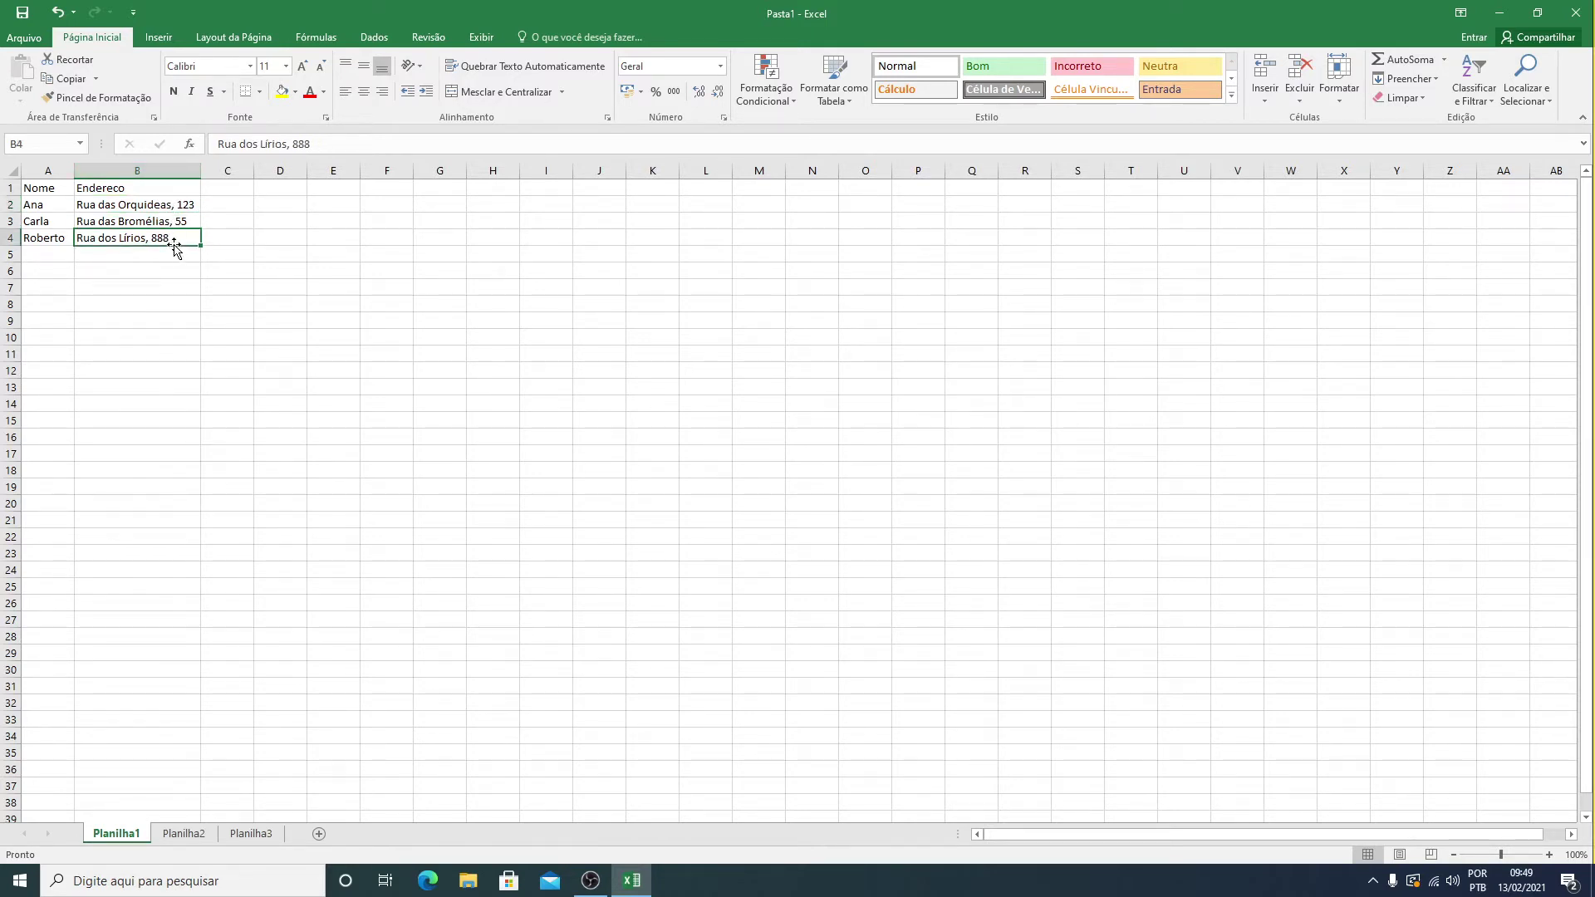
{"action": "left_click", "coordinate": [60, 193]}
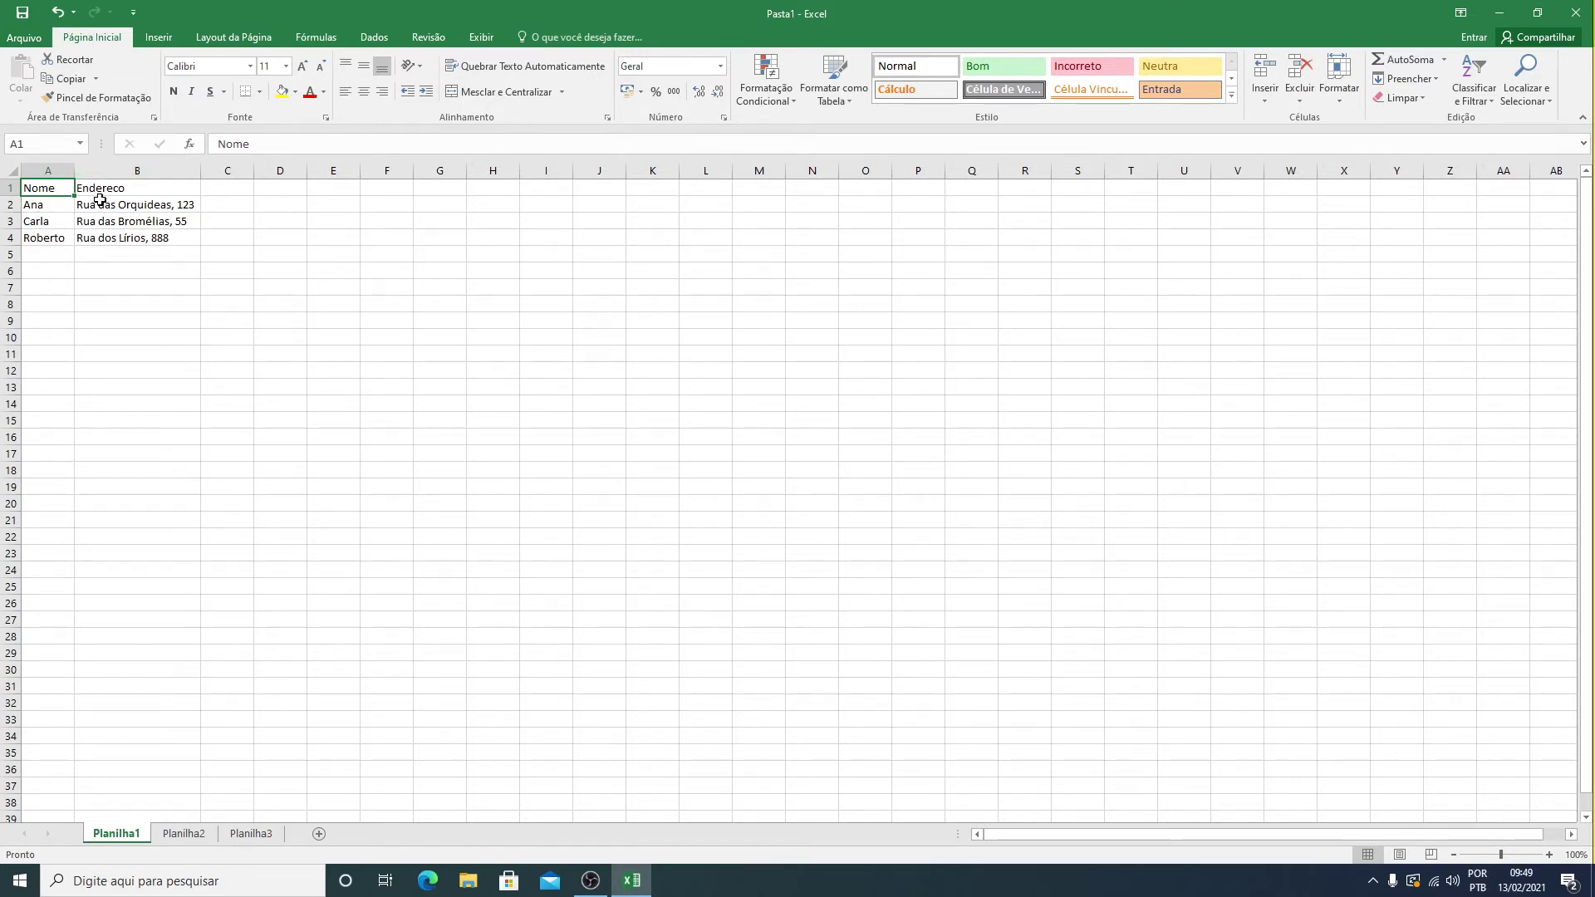
{"action": "left_click", "coordinate": [142, 190]}
{"action": "left_click", "coordinate": [56, 192]}
{"action": "left_click", "coordinate": [58, 210]}
{"action": "left_click", "coordinate": [54, 192]}
{"action": "left_click", "coordinate": [122, 187]}
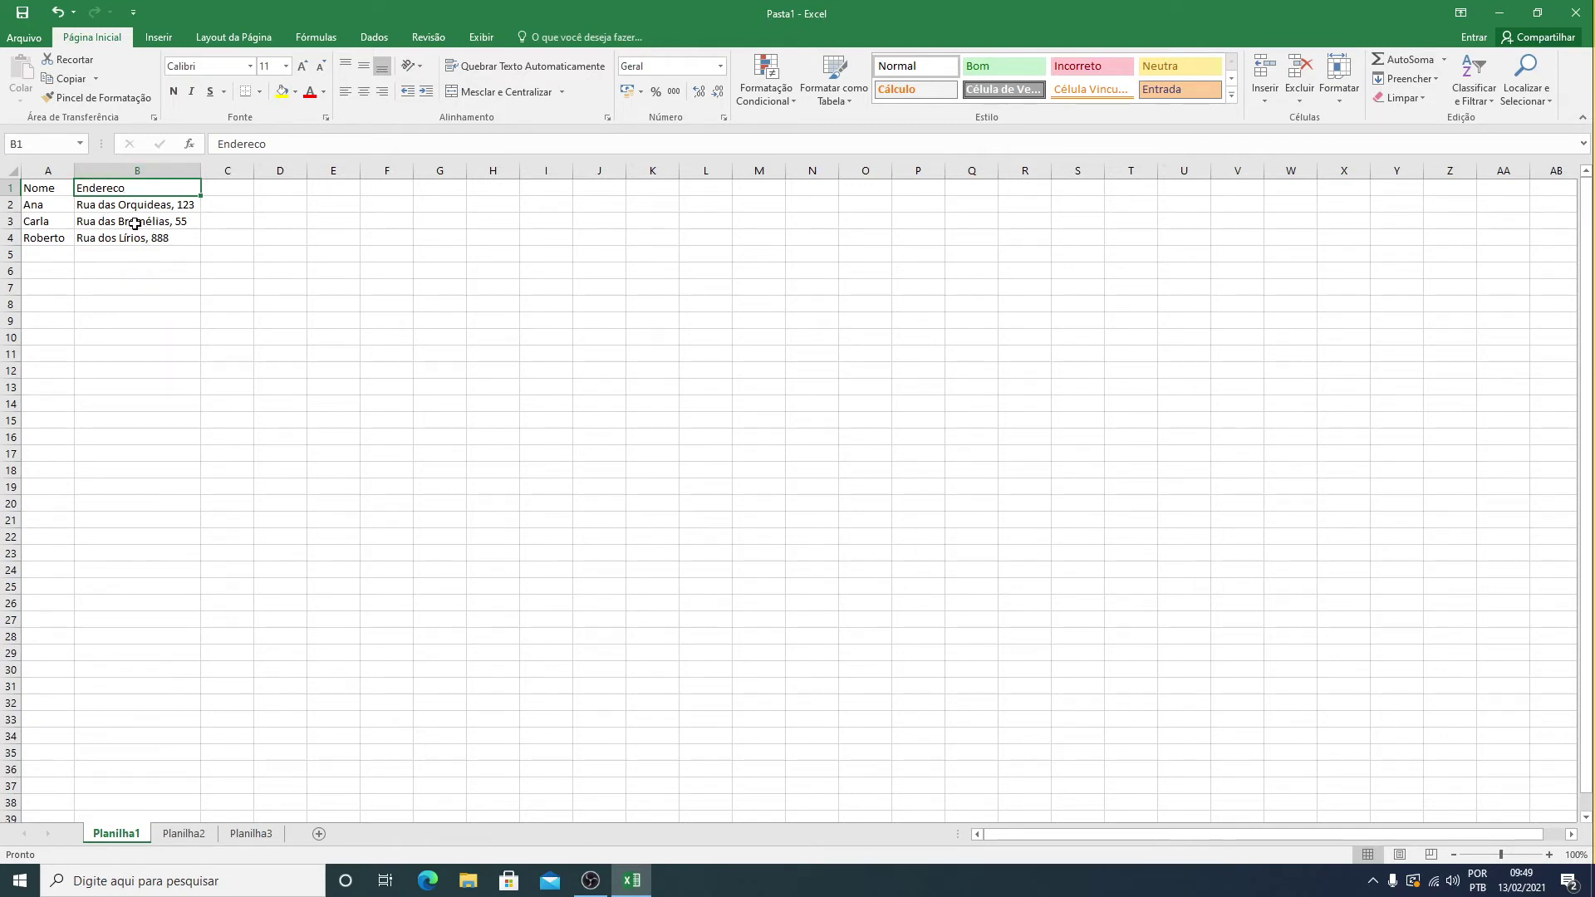
- Insert a blank column between the Nome and Endereco columns
{"action": "right_click", "coordinate": [122, 171]}
{"action": "left_click", "coordinate": [101, 175]}
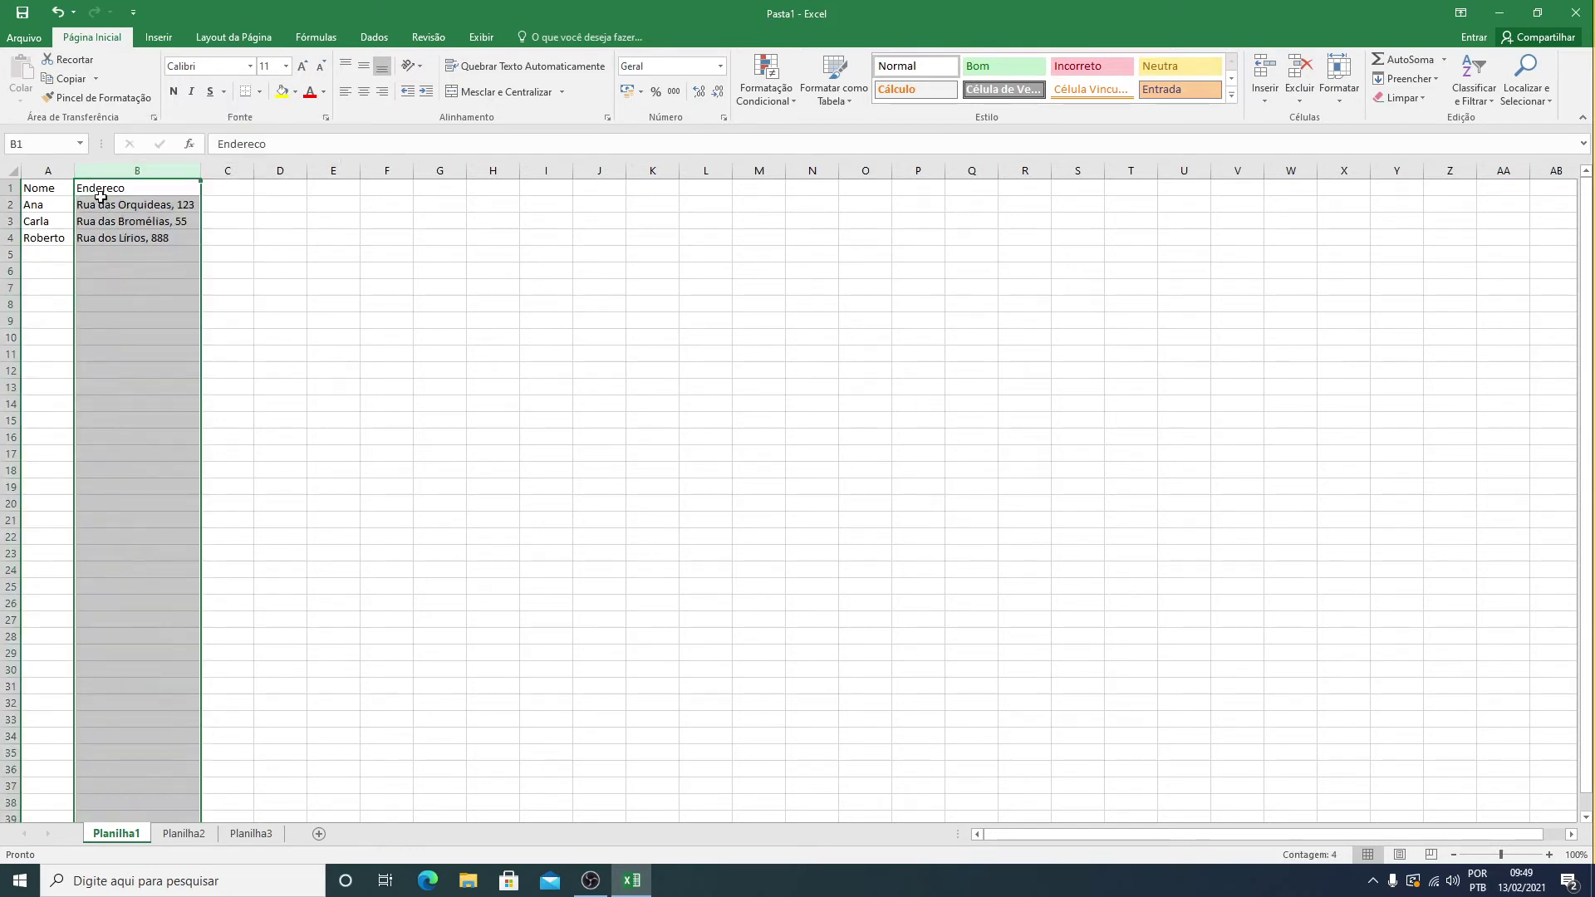
{"action": "right_click", "coordinate": [101, 174]}
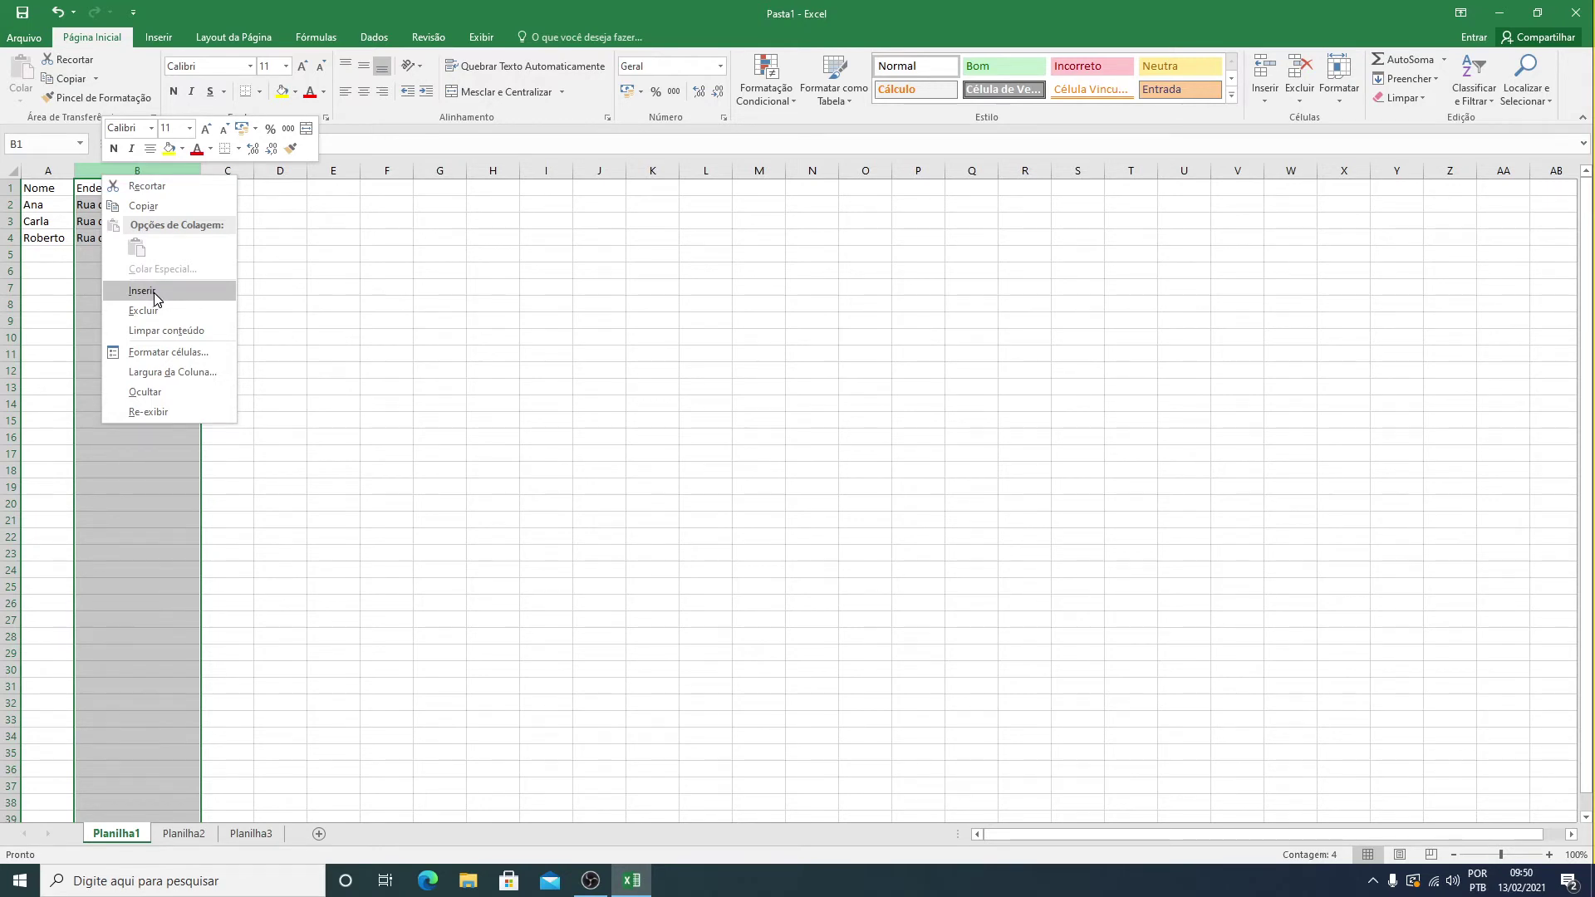
{"action": "left_click", "coordinate": [156, 297]}
{"action": "left_click", "coordinate": [155, 220]}
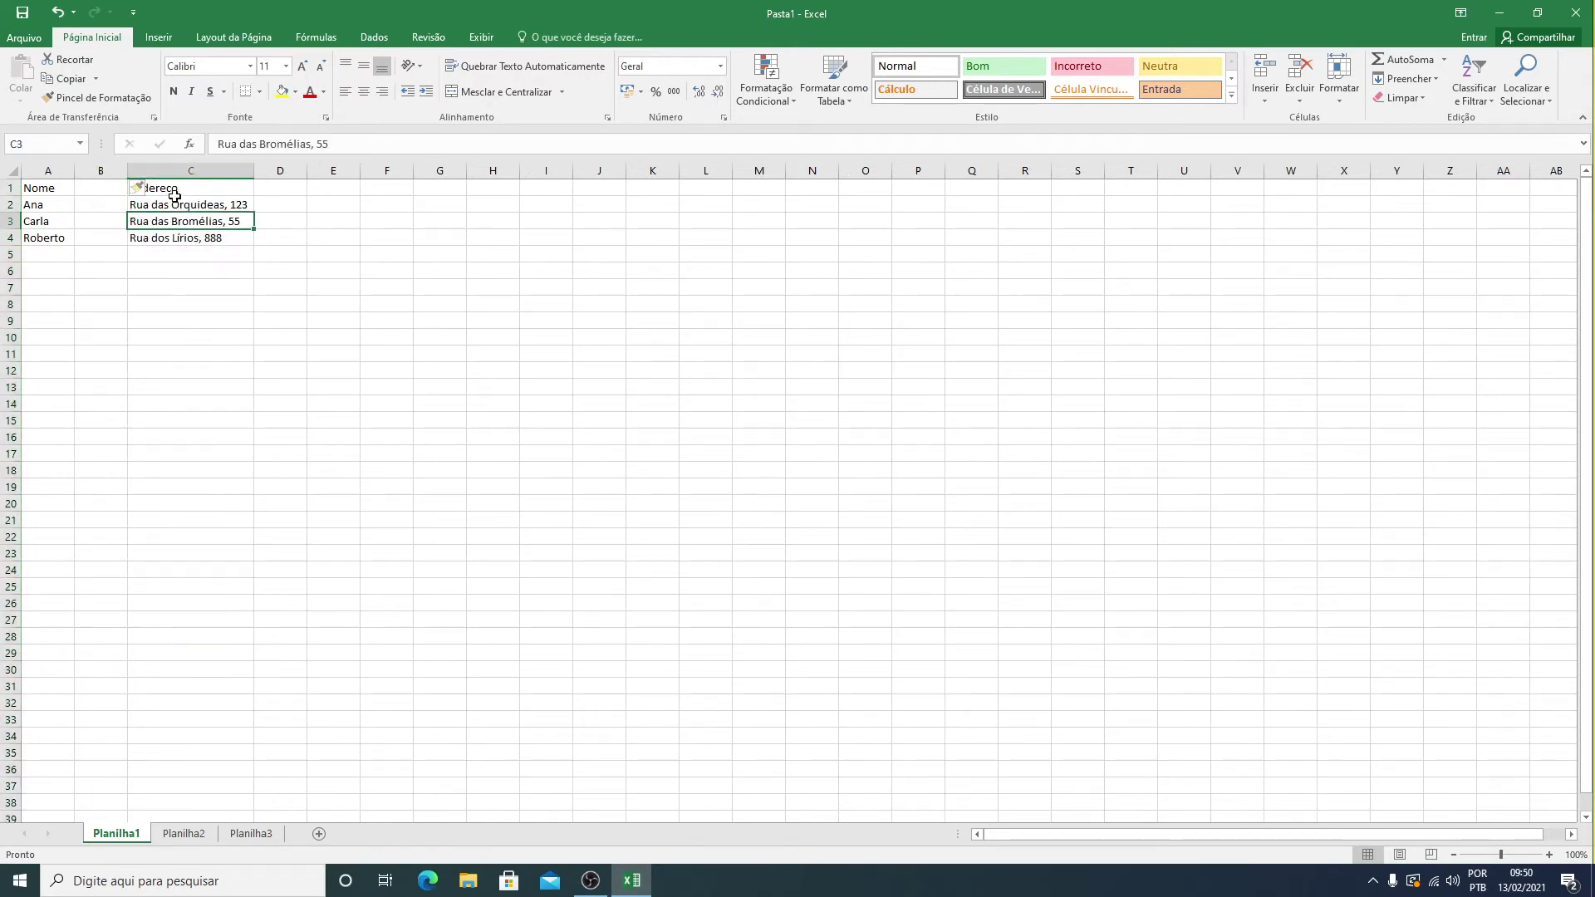
- Add the header "Idade" in B1 and enter the ages 28, 33 and 45 in B2 to B4
{"action": "left_click", "coordinate": [90, 190]}
{"action": "type", "text": "Idade"}
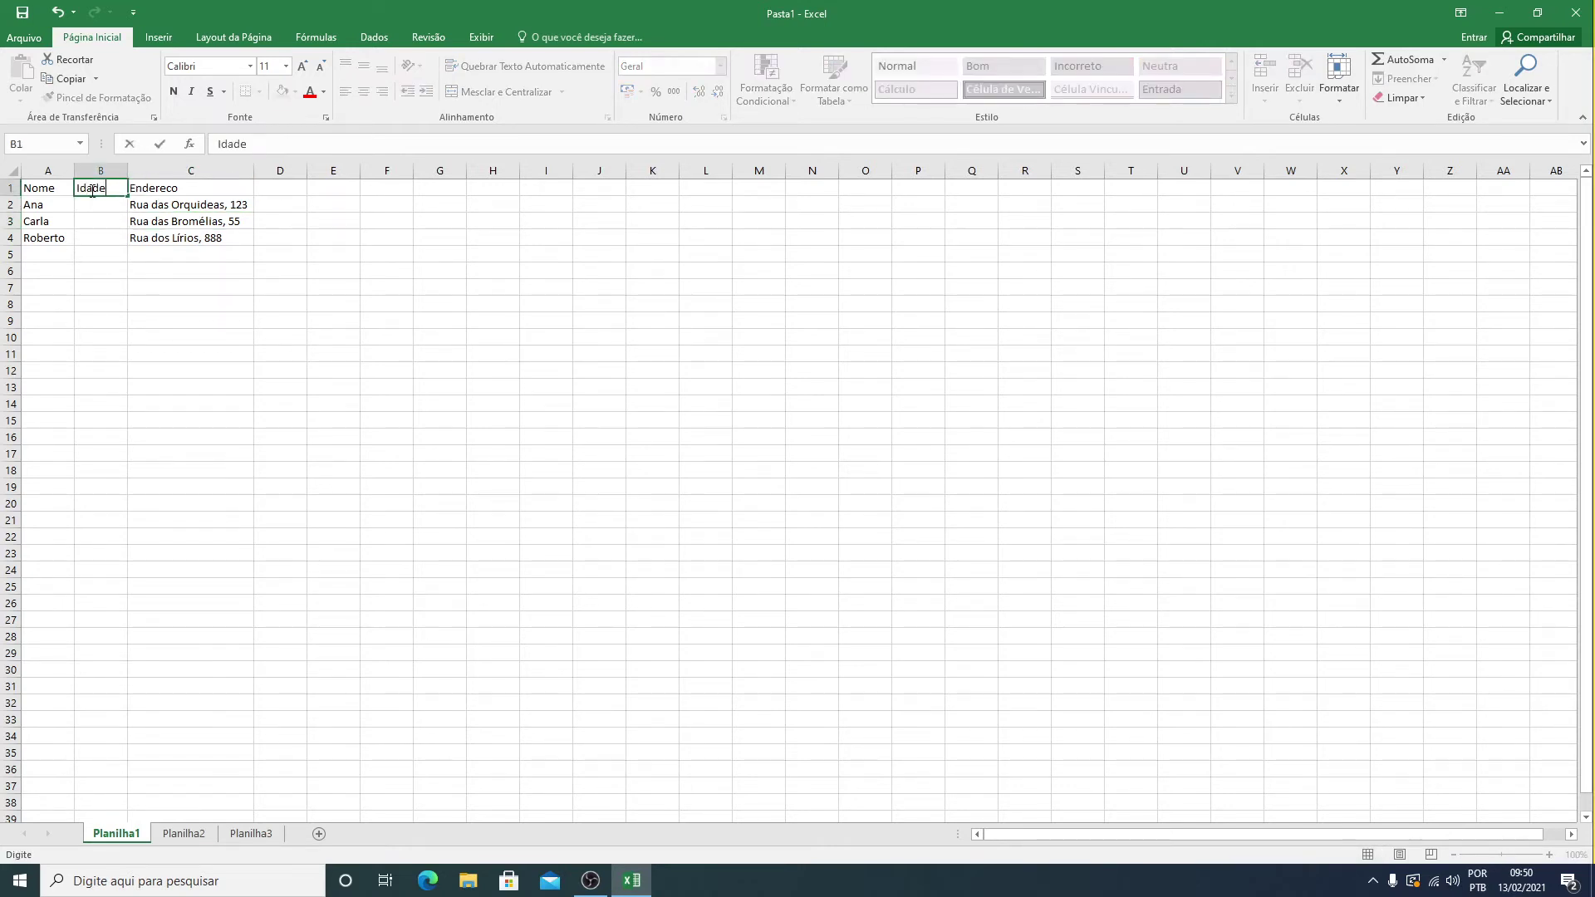
{"action": "key", "text": "Return"}
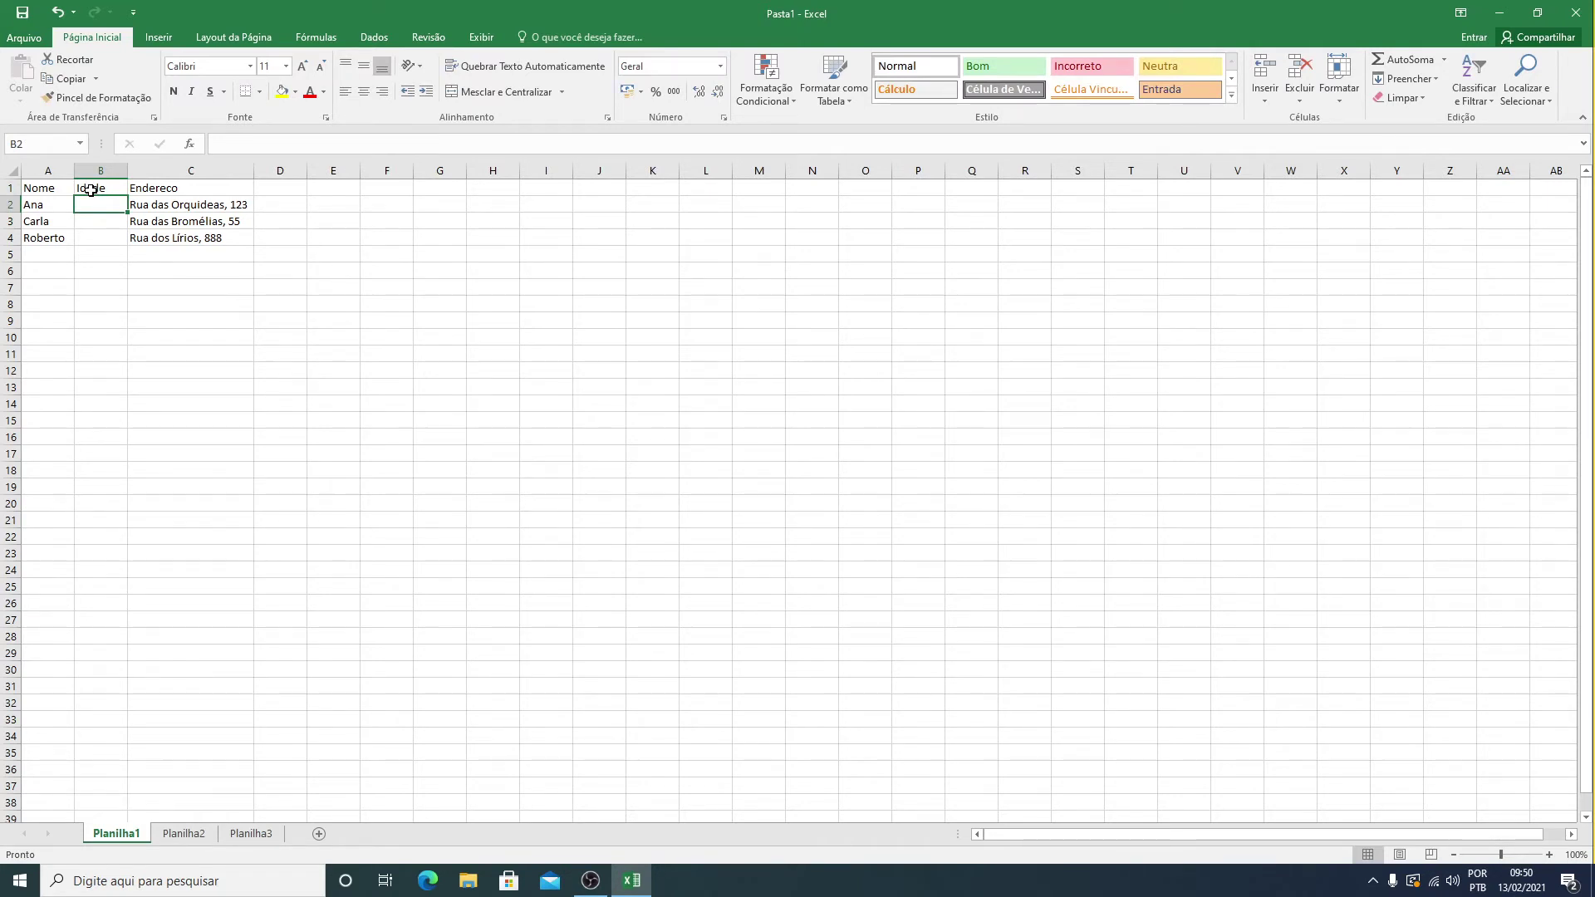
{"action": "type", "text": "28"}
{"action": "key", "text": "Return"}
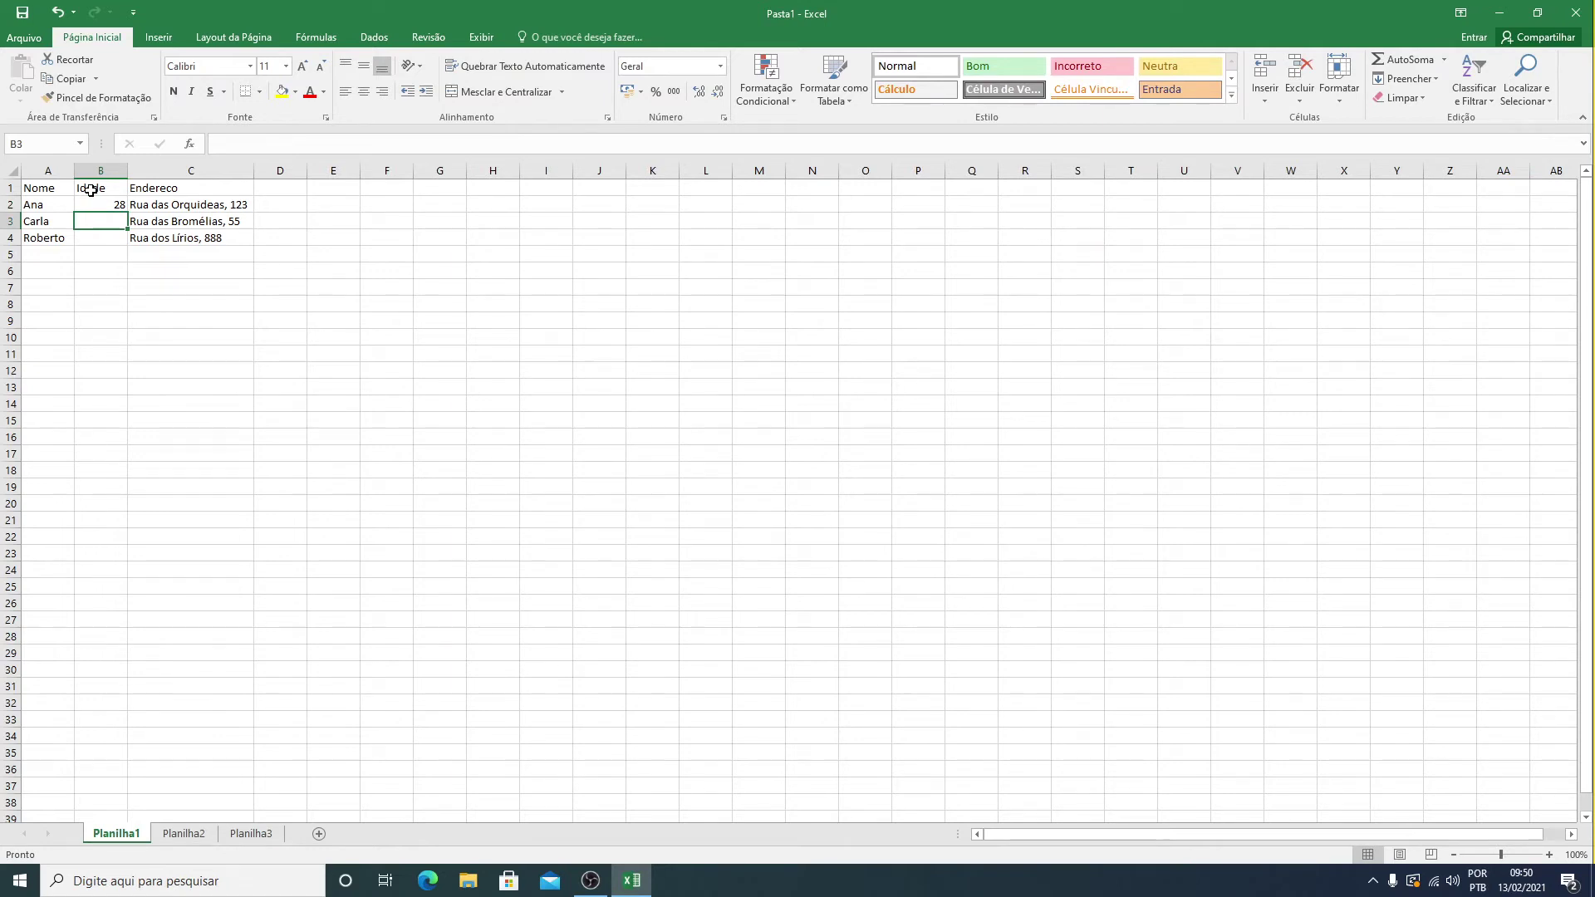
{"action": "type", "text": "33"}
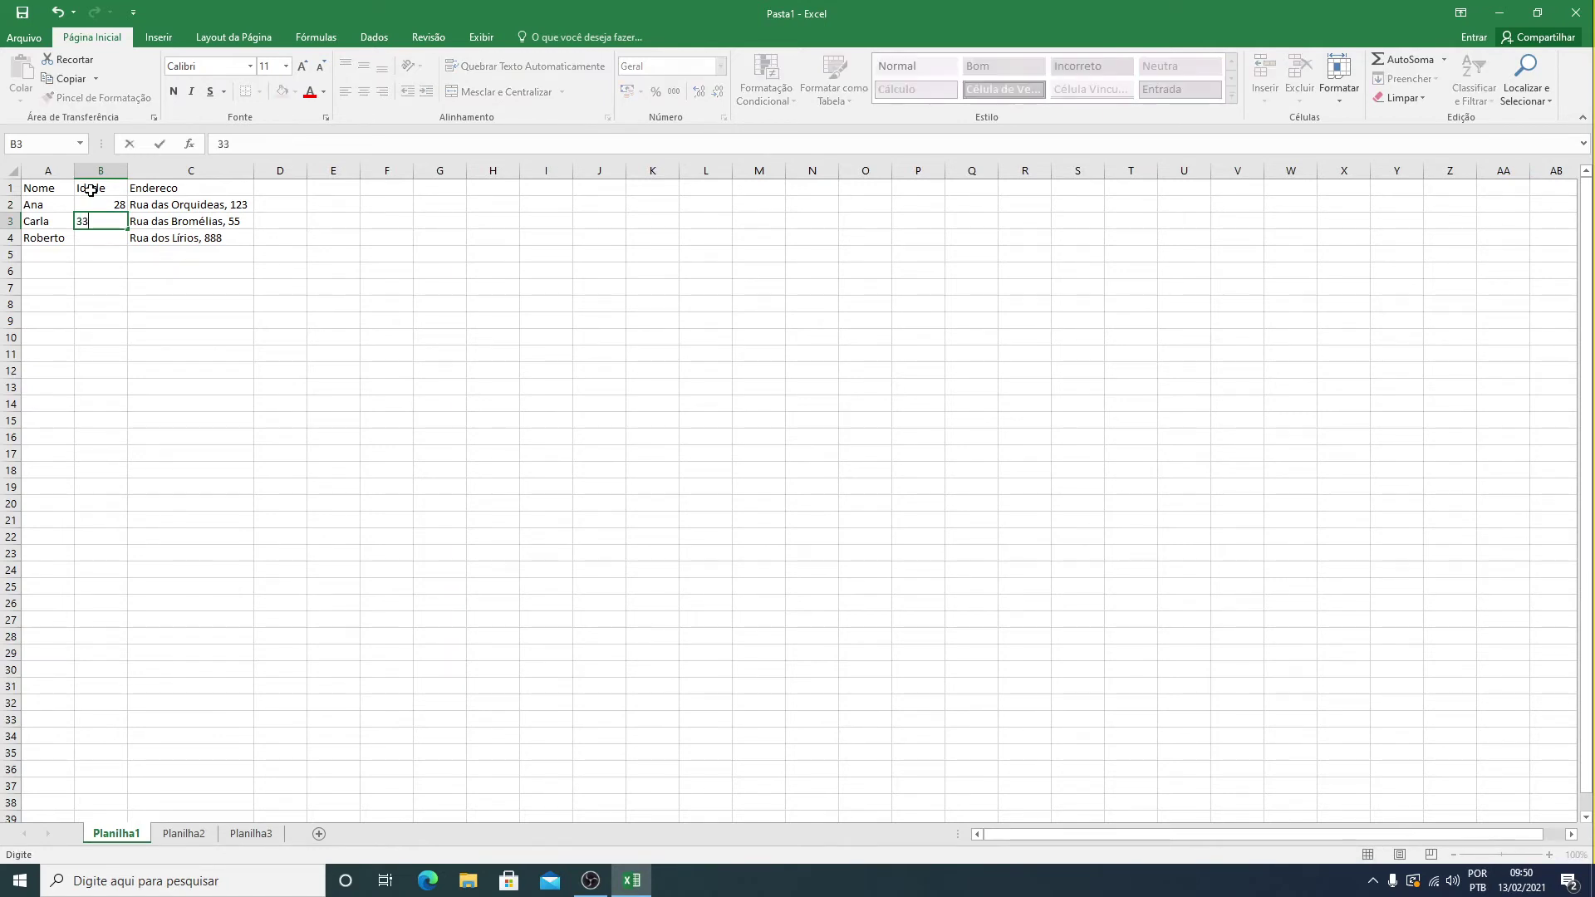
{"action": "key", "text": "Return"}
{"action": "type", "text": "45"}
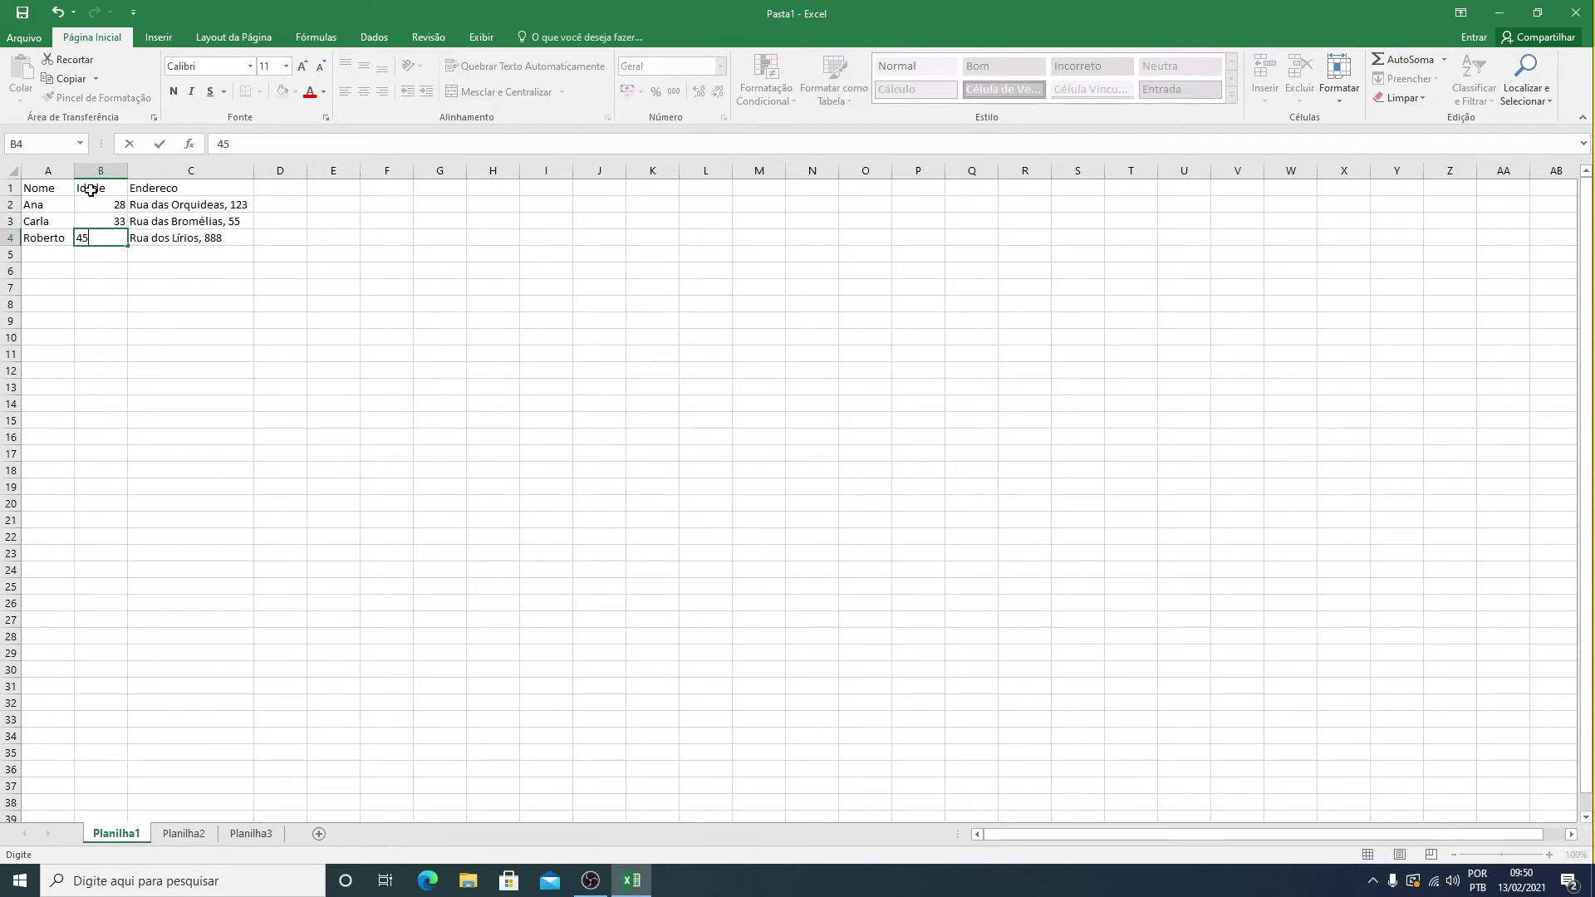
{"action": "key", "text": "Return"}
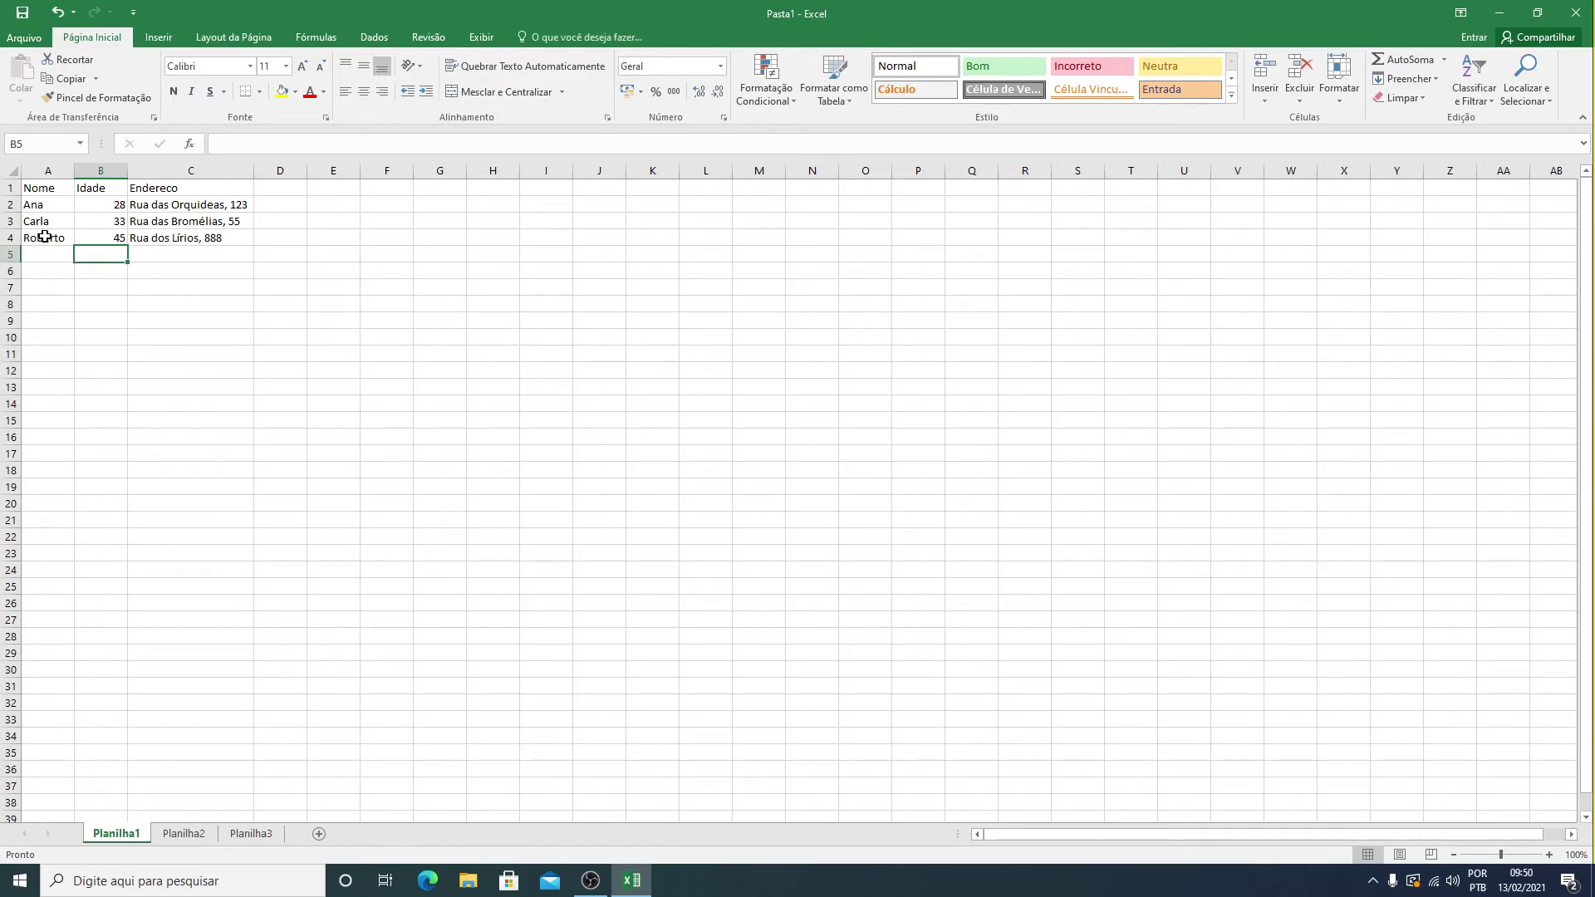
- Insert a blank row at row 3, between the first and second records of the table
{"action": "left_click", "coordinate": [195, 236]}
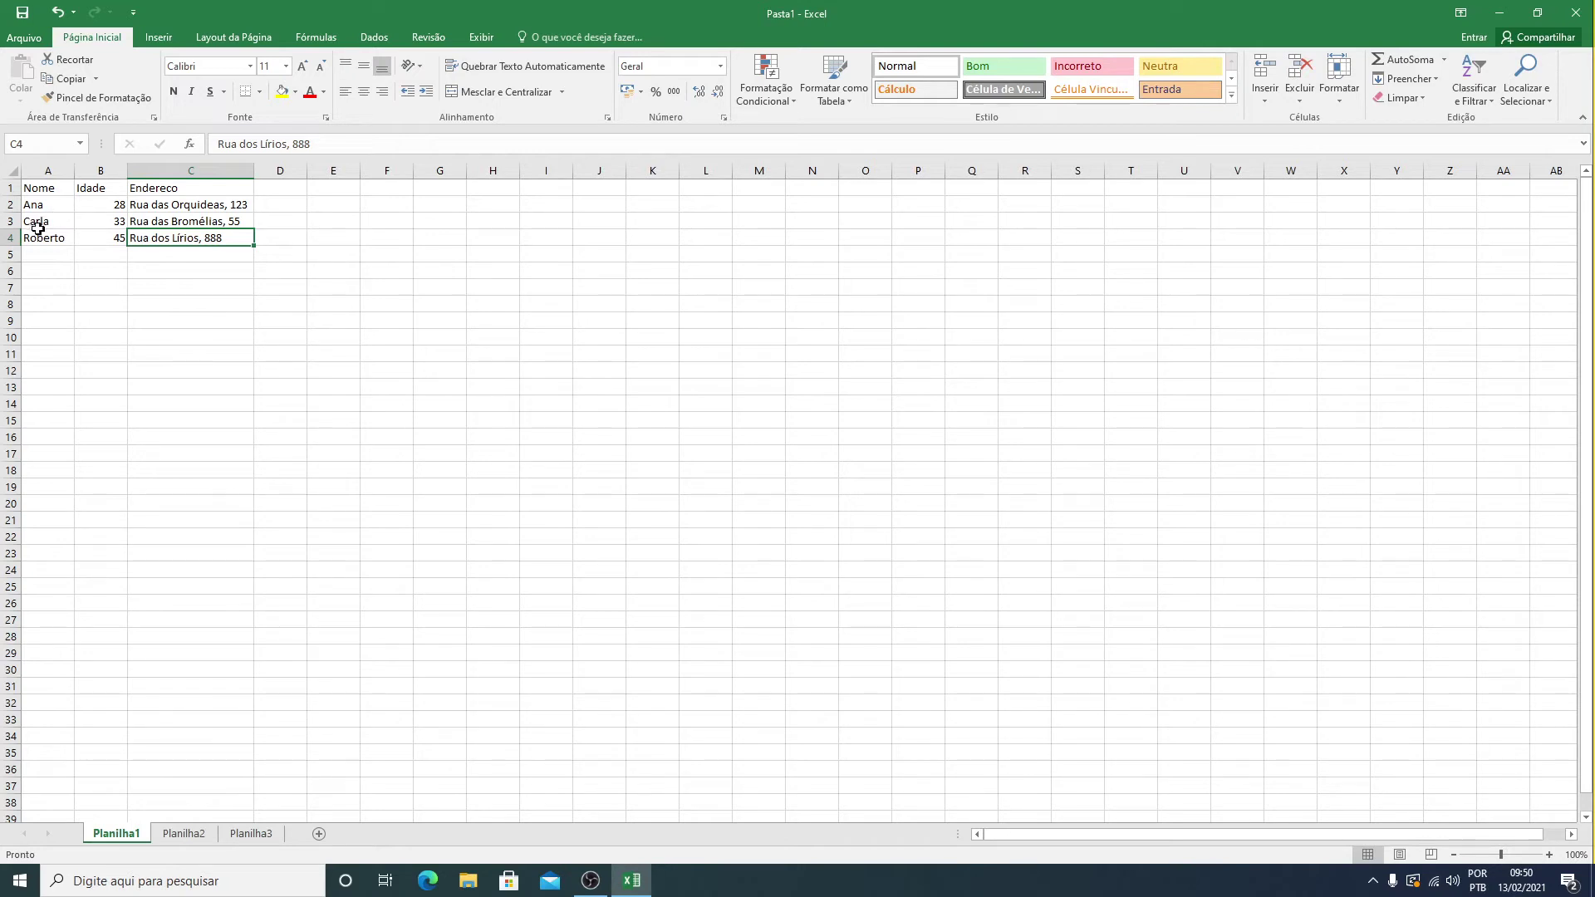
{"action": "left_click", "coordinate": [33, 202]}
{"action": "left_click", "coordinate": [37, 220]}
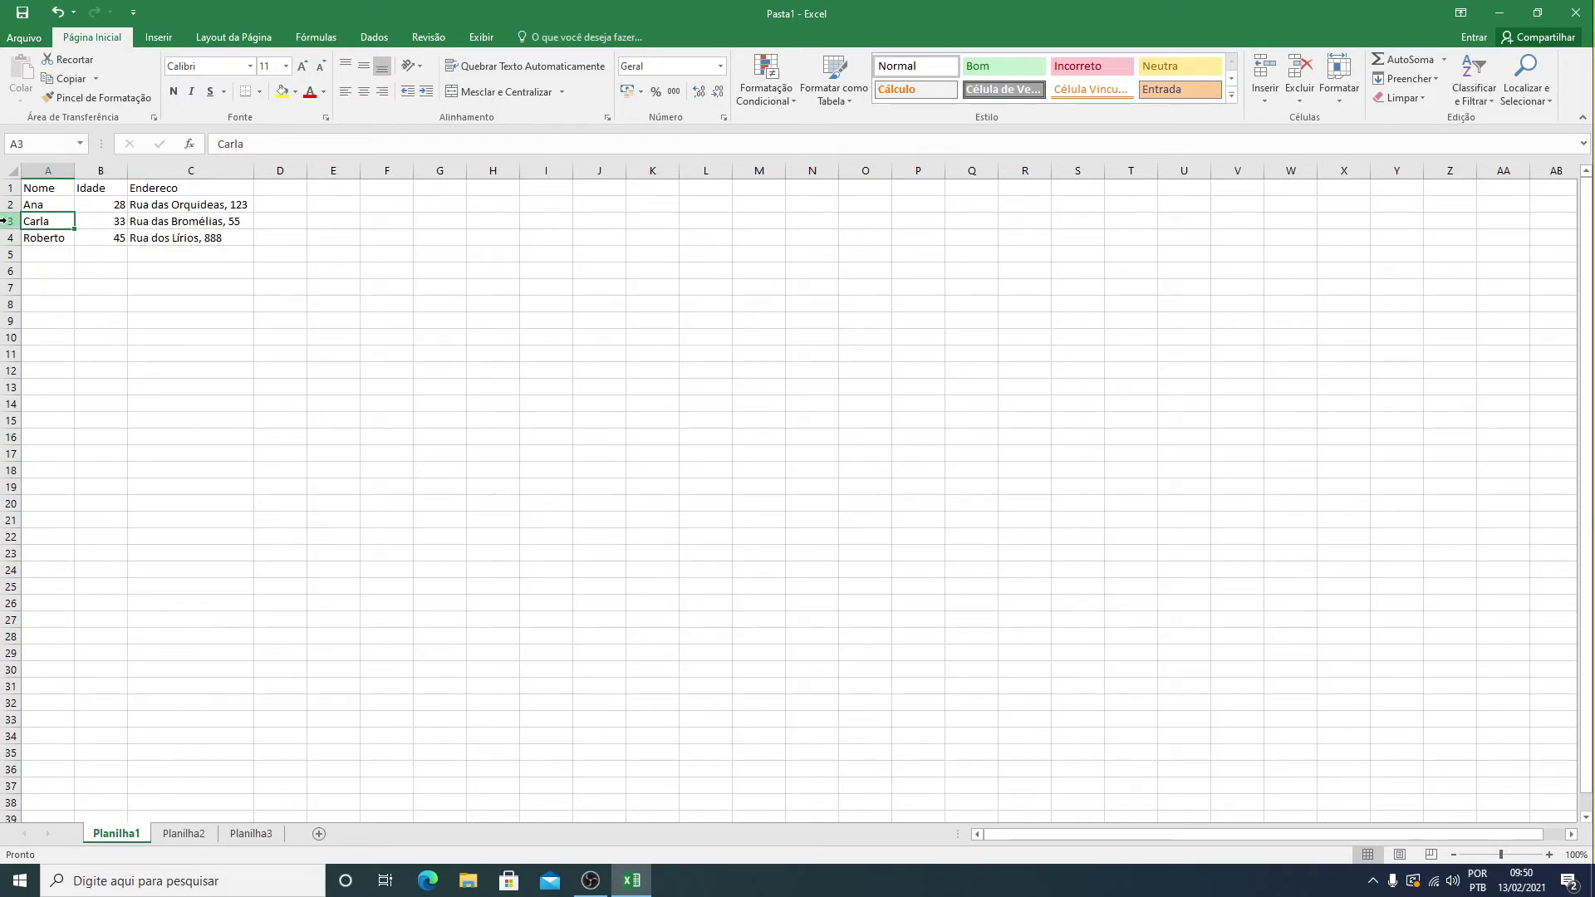
{"action": "right_click", "coordinate": [4, 220]}
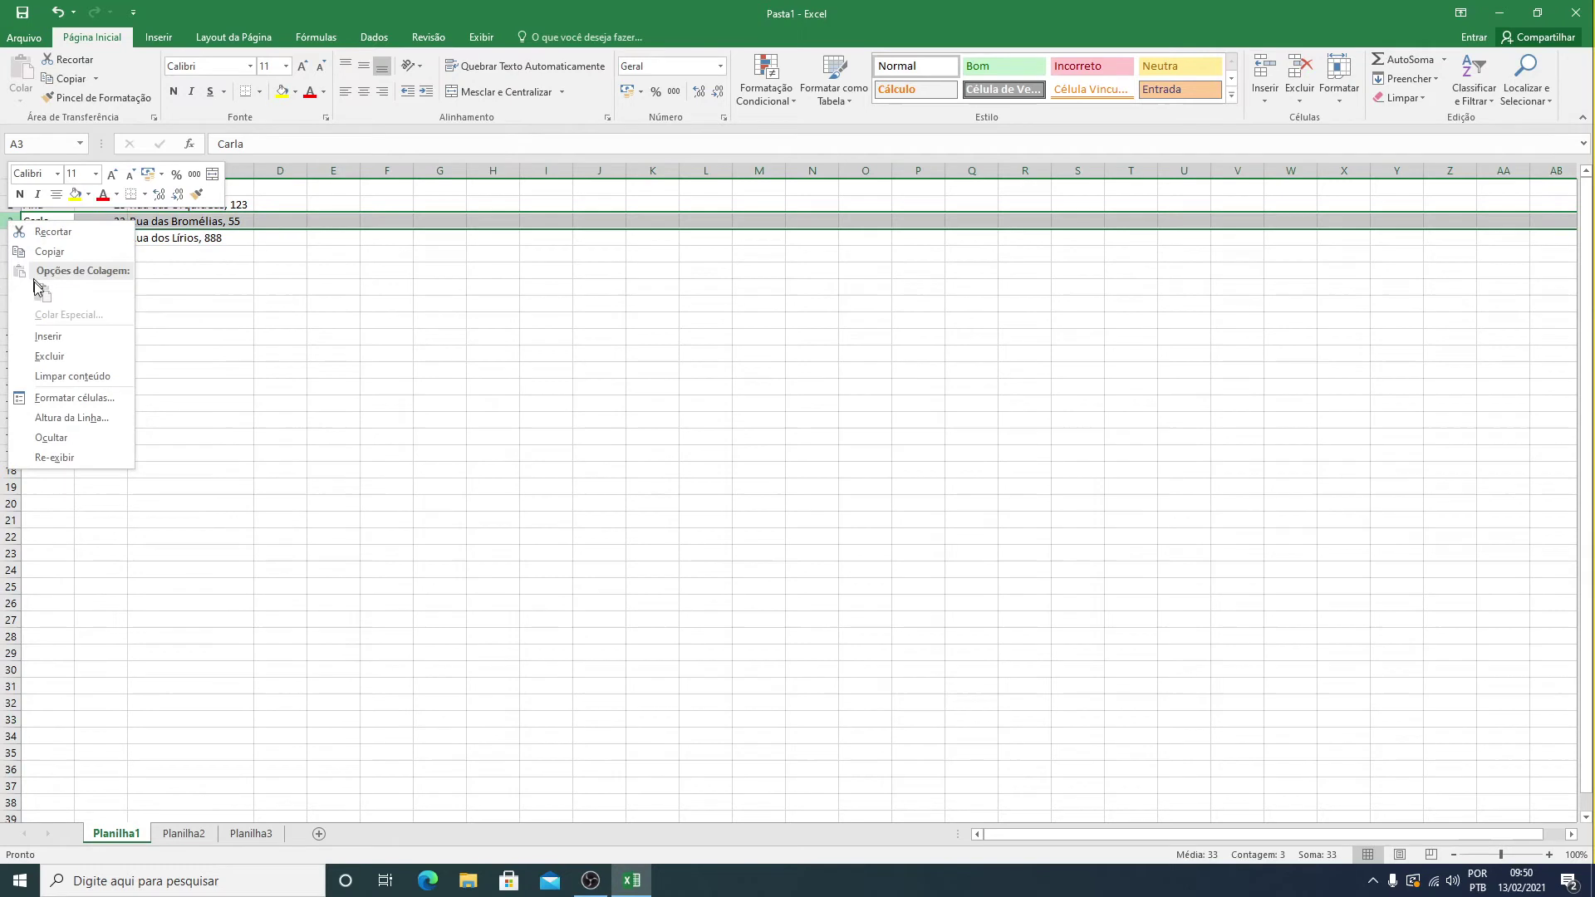
{"action": "left_click", "coordinate": [58, 337]}
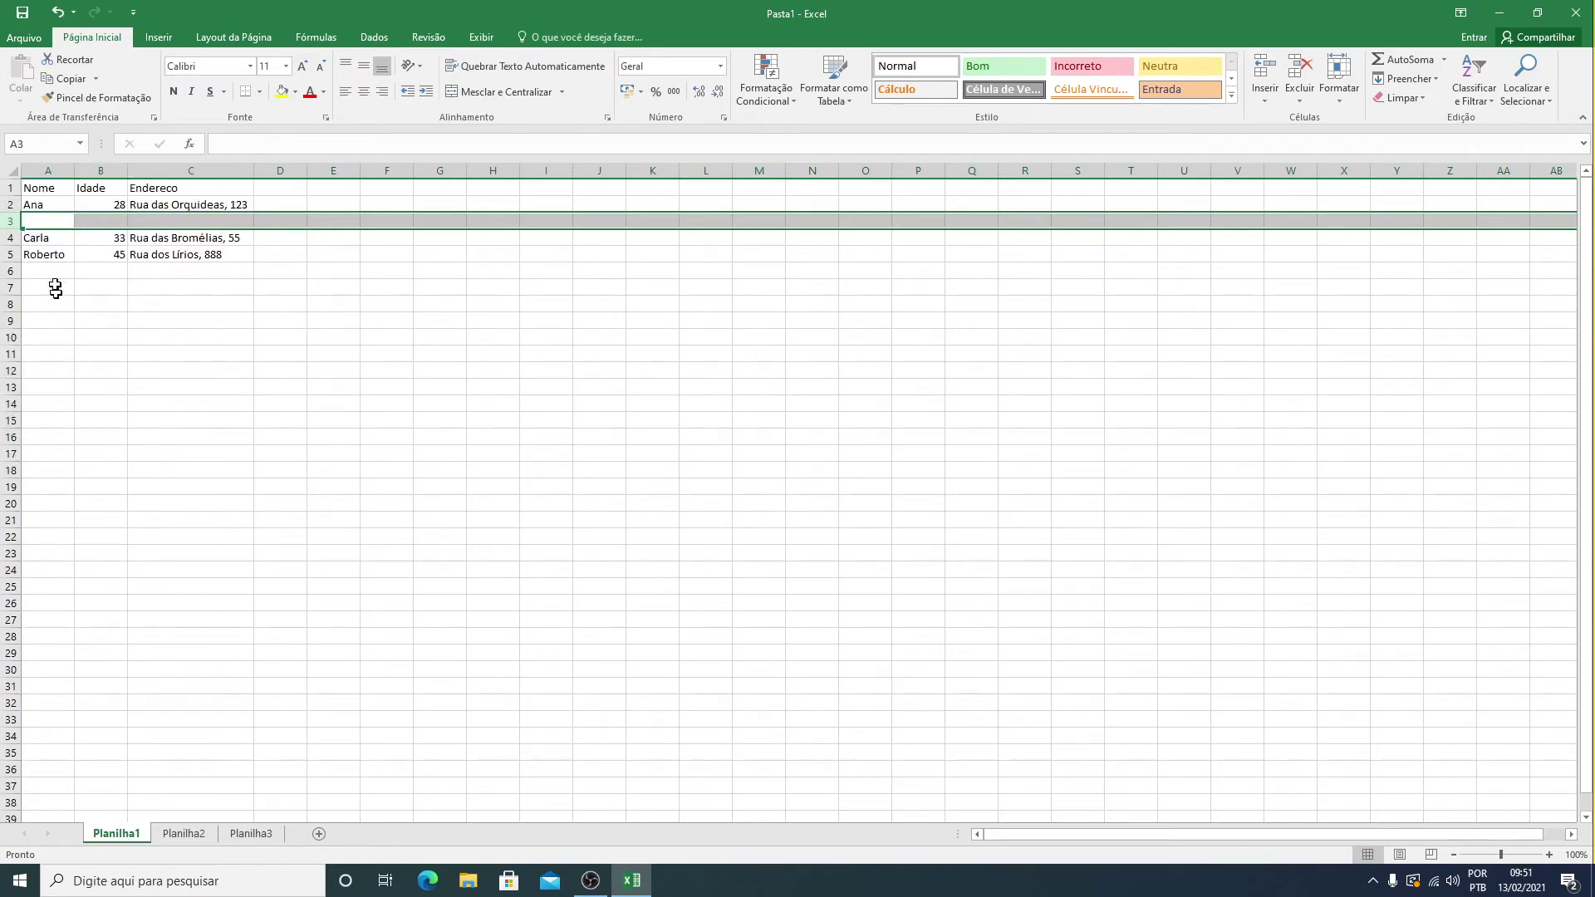
{"action": "left_click", "coordinate": [48, 222]}
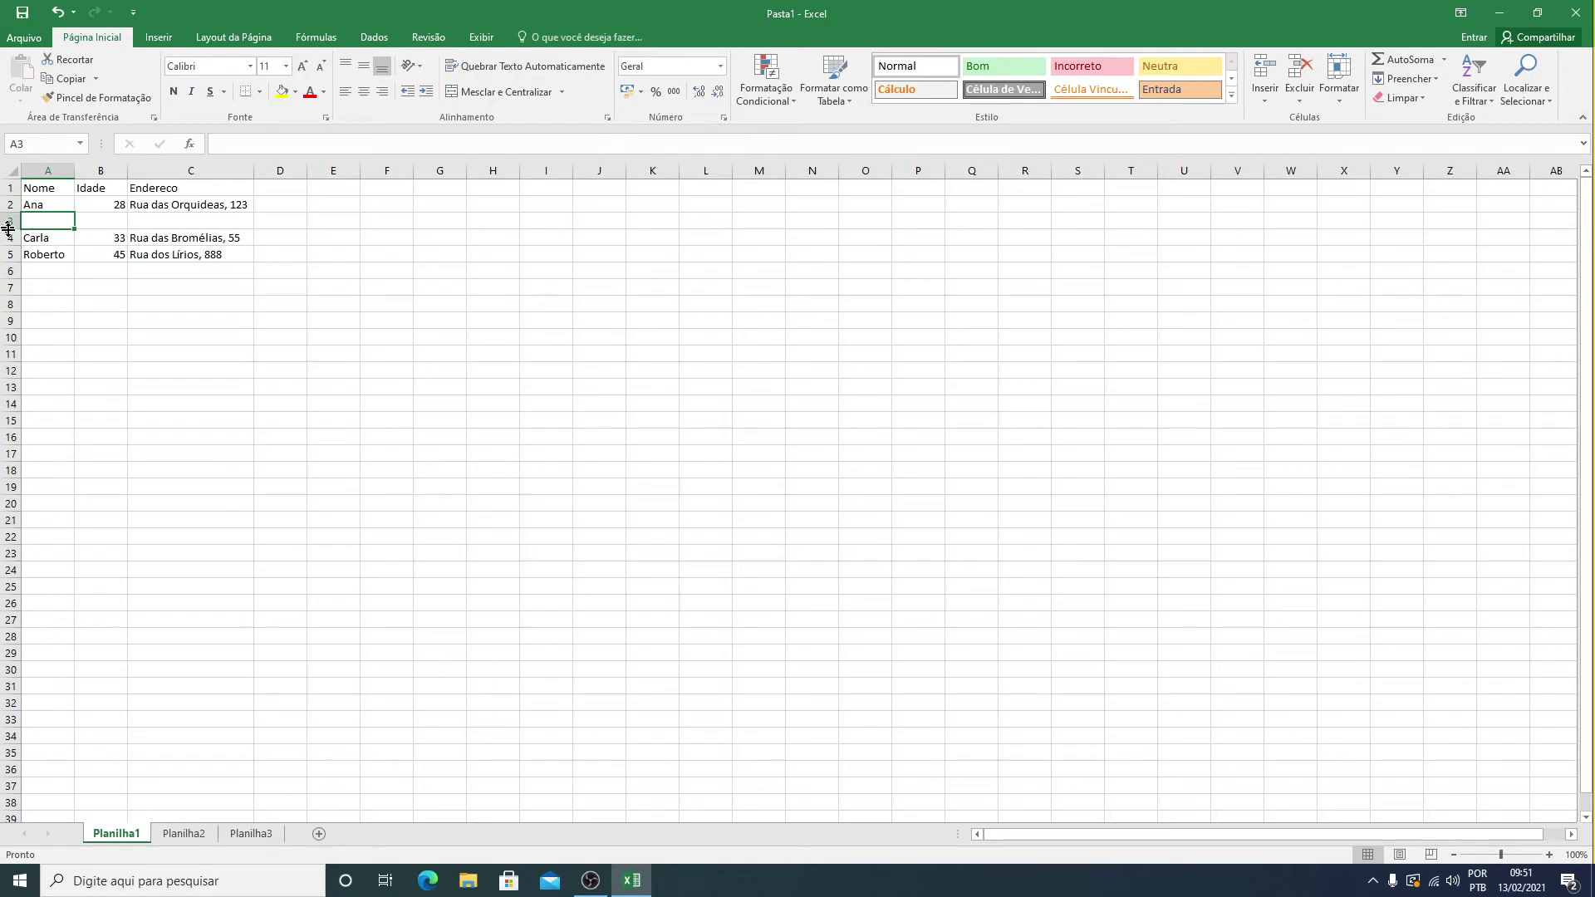
- Insert a blank row at row 5, above the last record of the table
{"action": "left_click", "coordinate": [46, 253]}
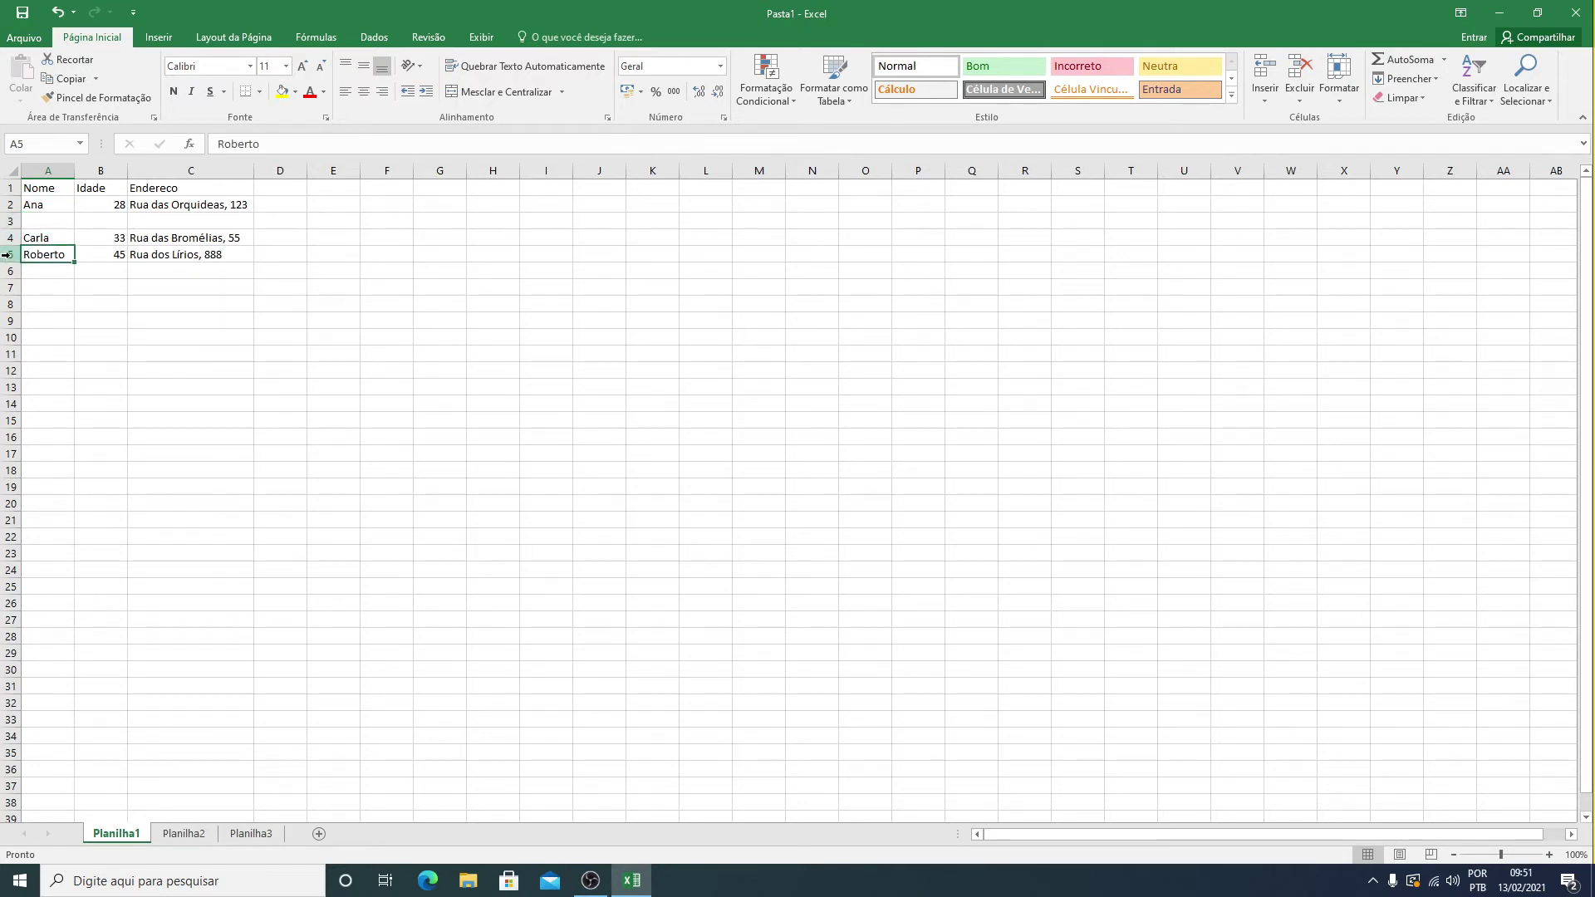
{"action": "right_click", "coordinate": [8, 256]}
{"action": "left_click", "coordinate": [50, 371]}
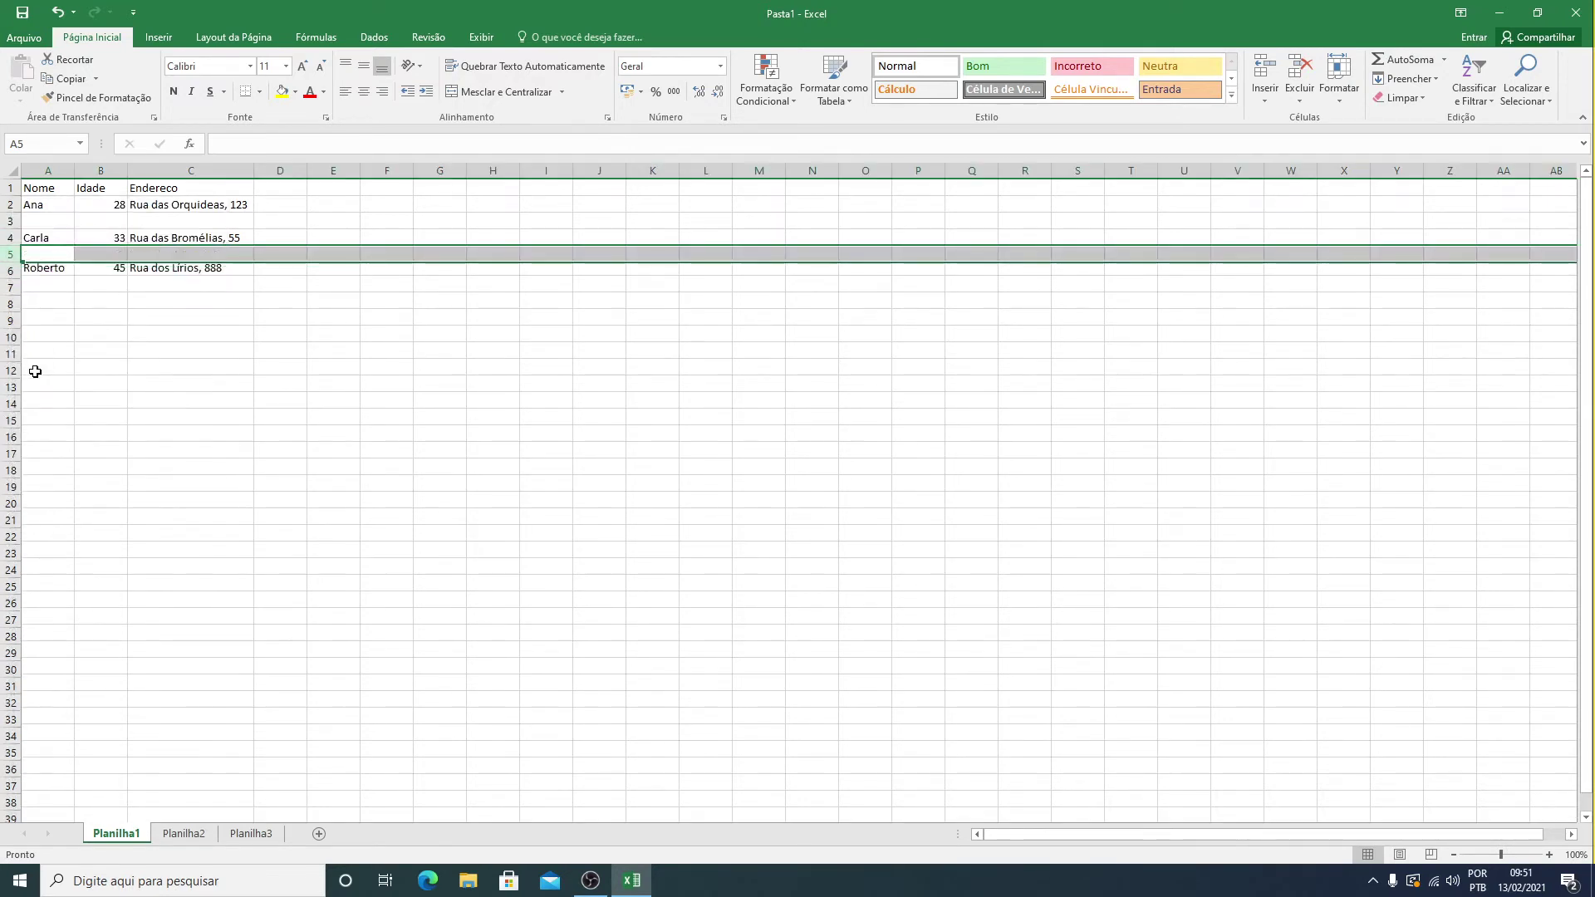
{"action": "left_click", "coordinate": [40, 287]}
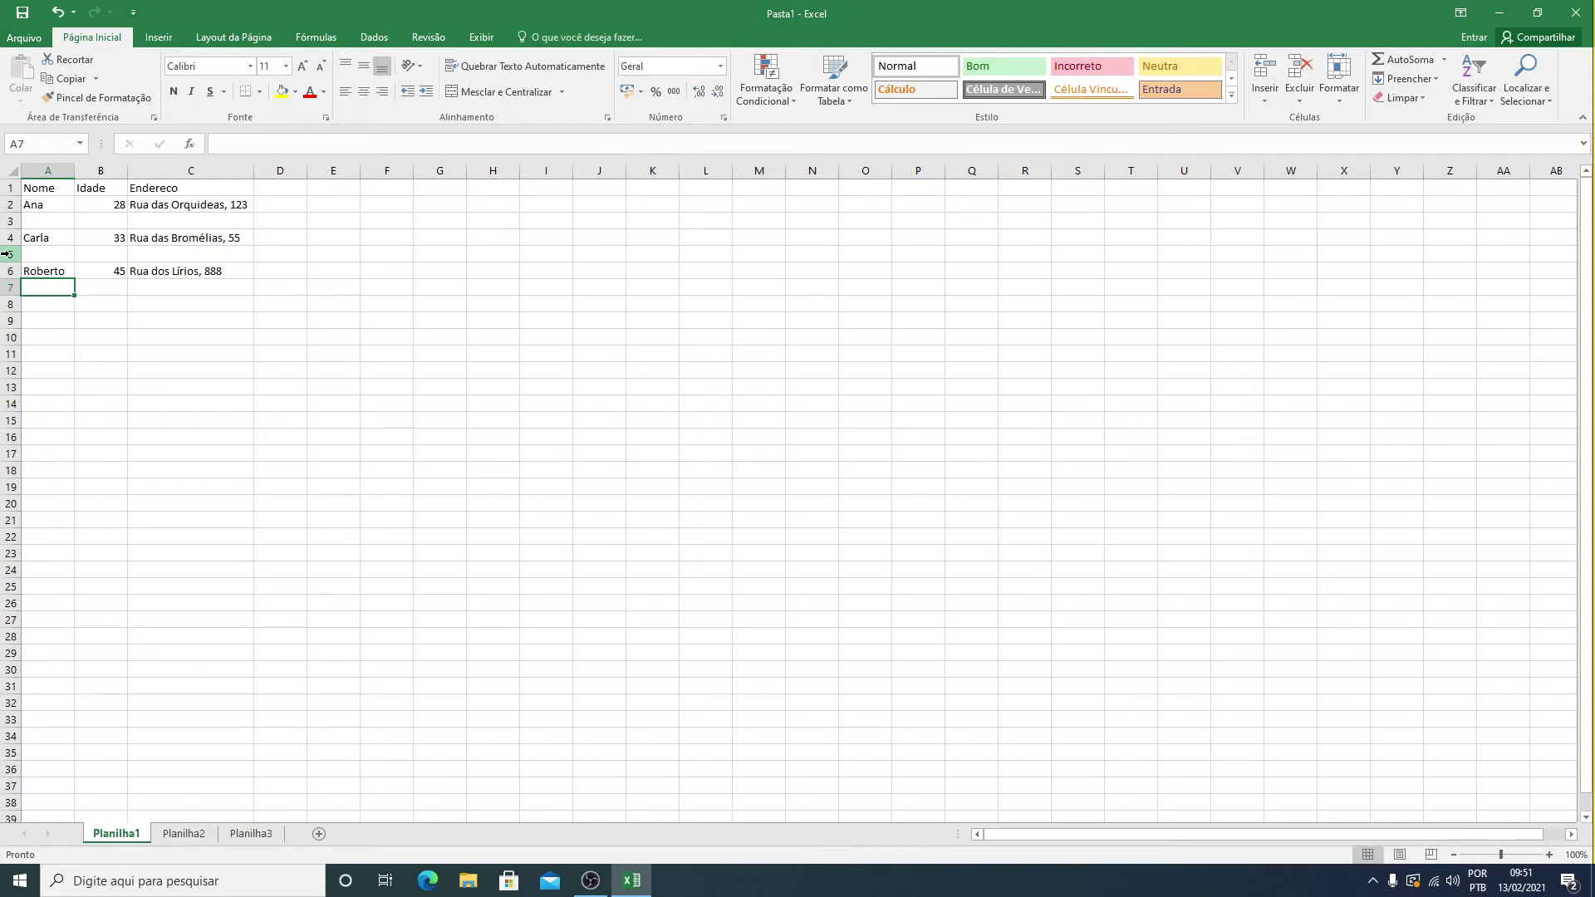
- Delete the empty row 5 from the table
{"action": "right_click", "coordinate": [7, 254]}
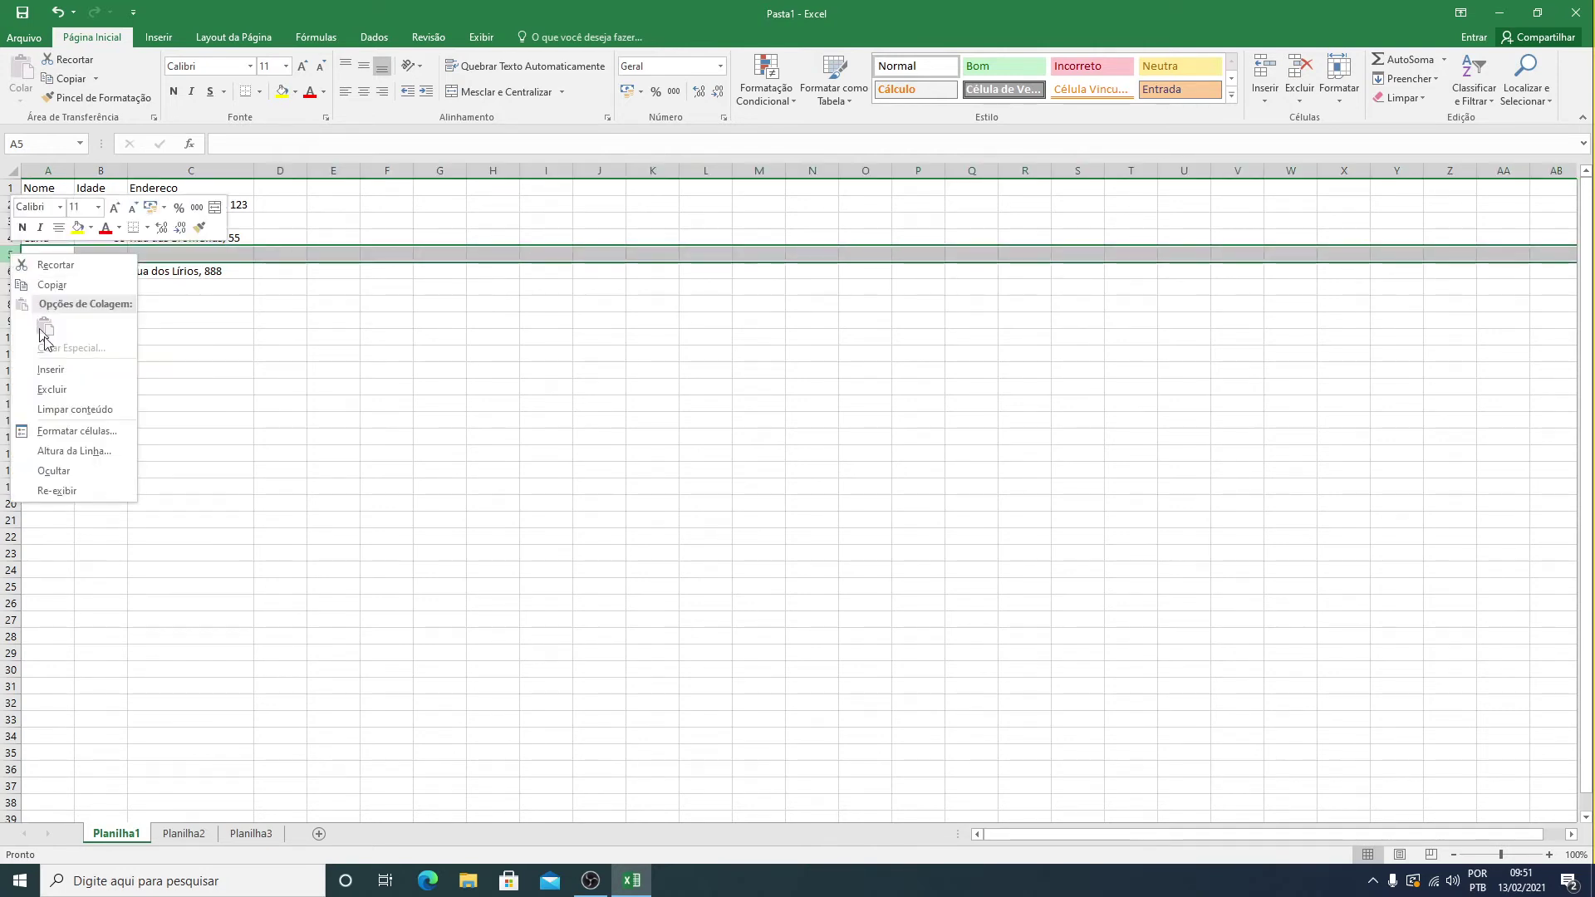
{"action": "left_click", "coordinate": [73, 390]}
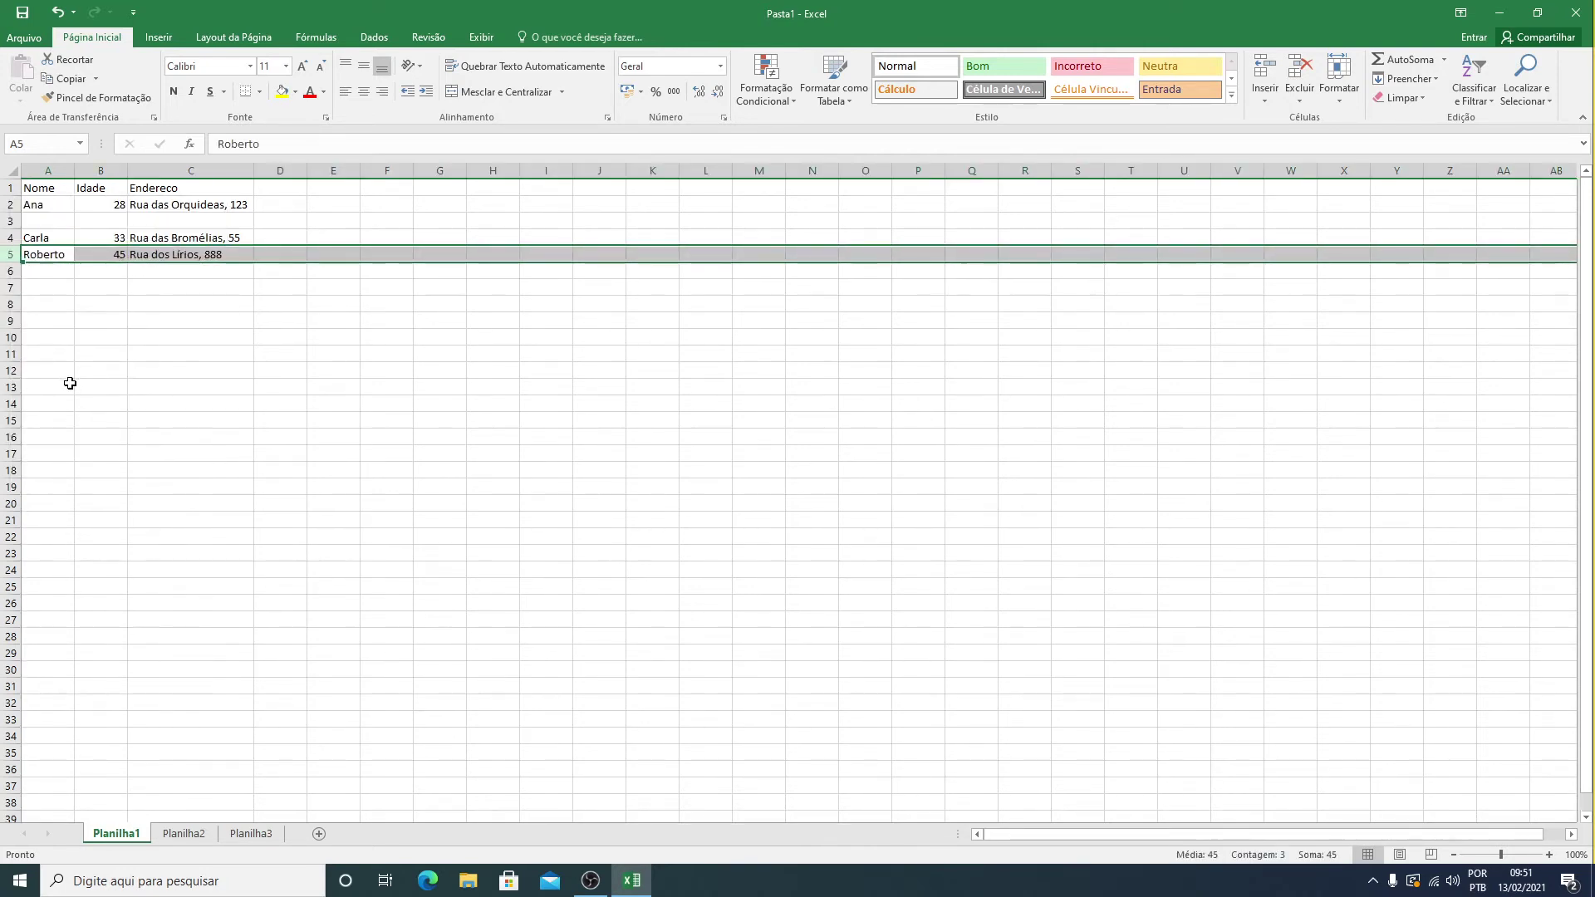
{"action": "left_click", "coordinate": [80, 319]}
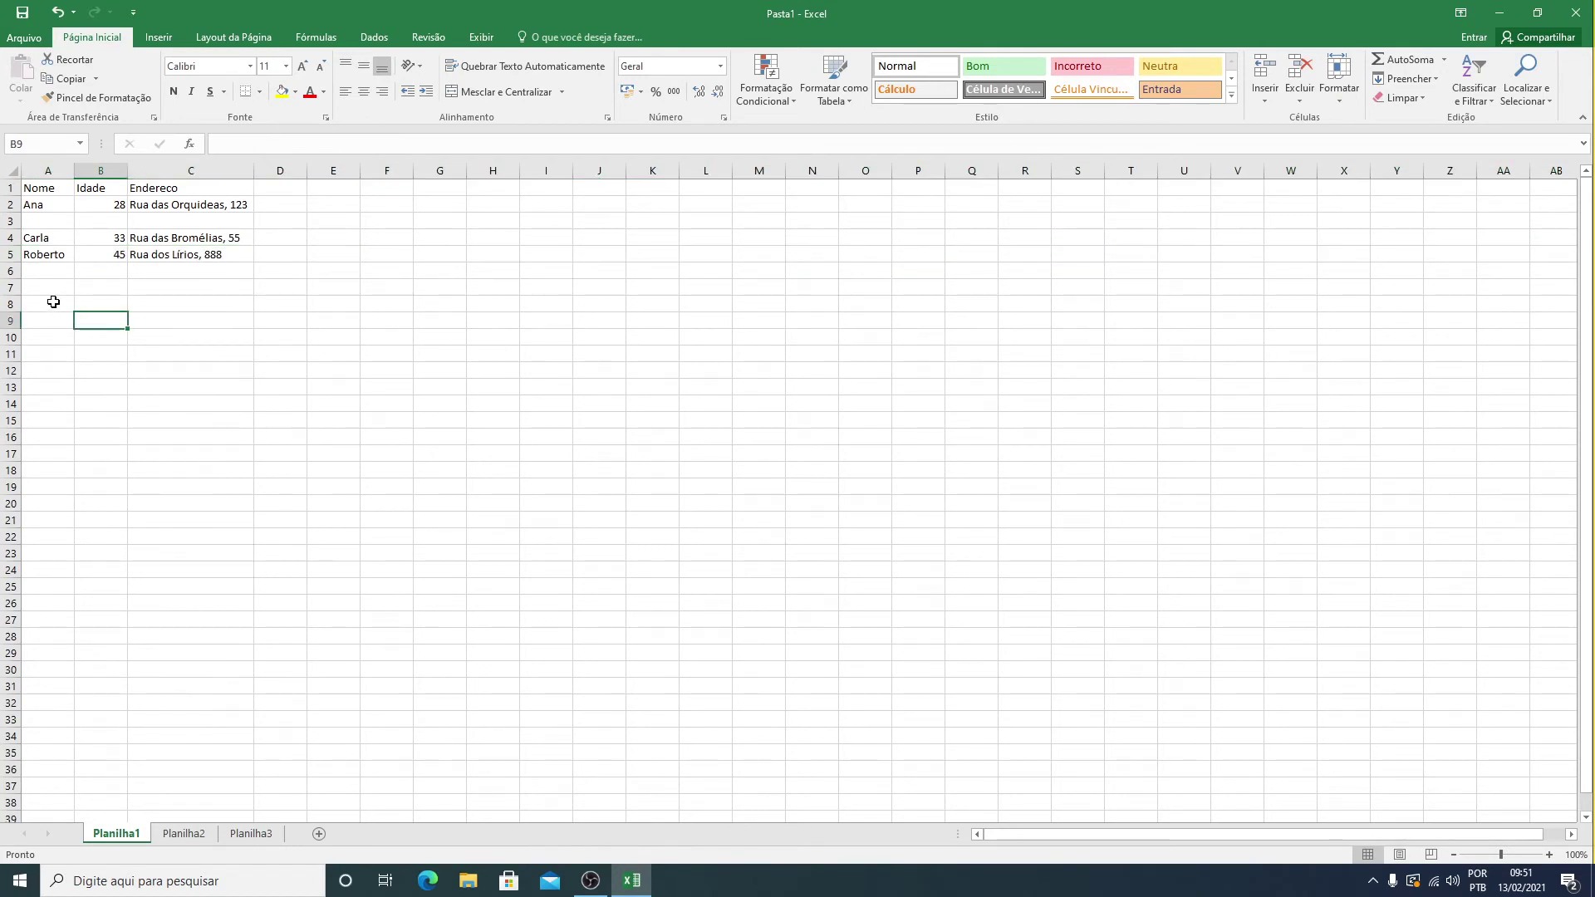
- Fill in the new record in row 3 with the person's first name, age 43 and street address
{"action": "left_click", "coordinate": [47, 224]}
{"action": "type", "text": "Rodrigo"}
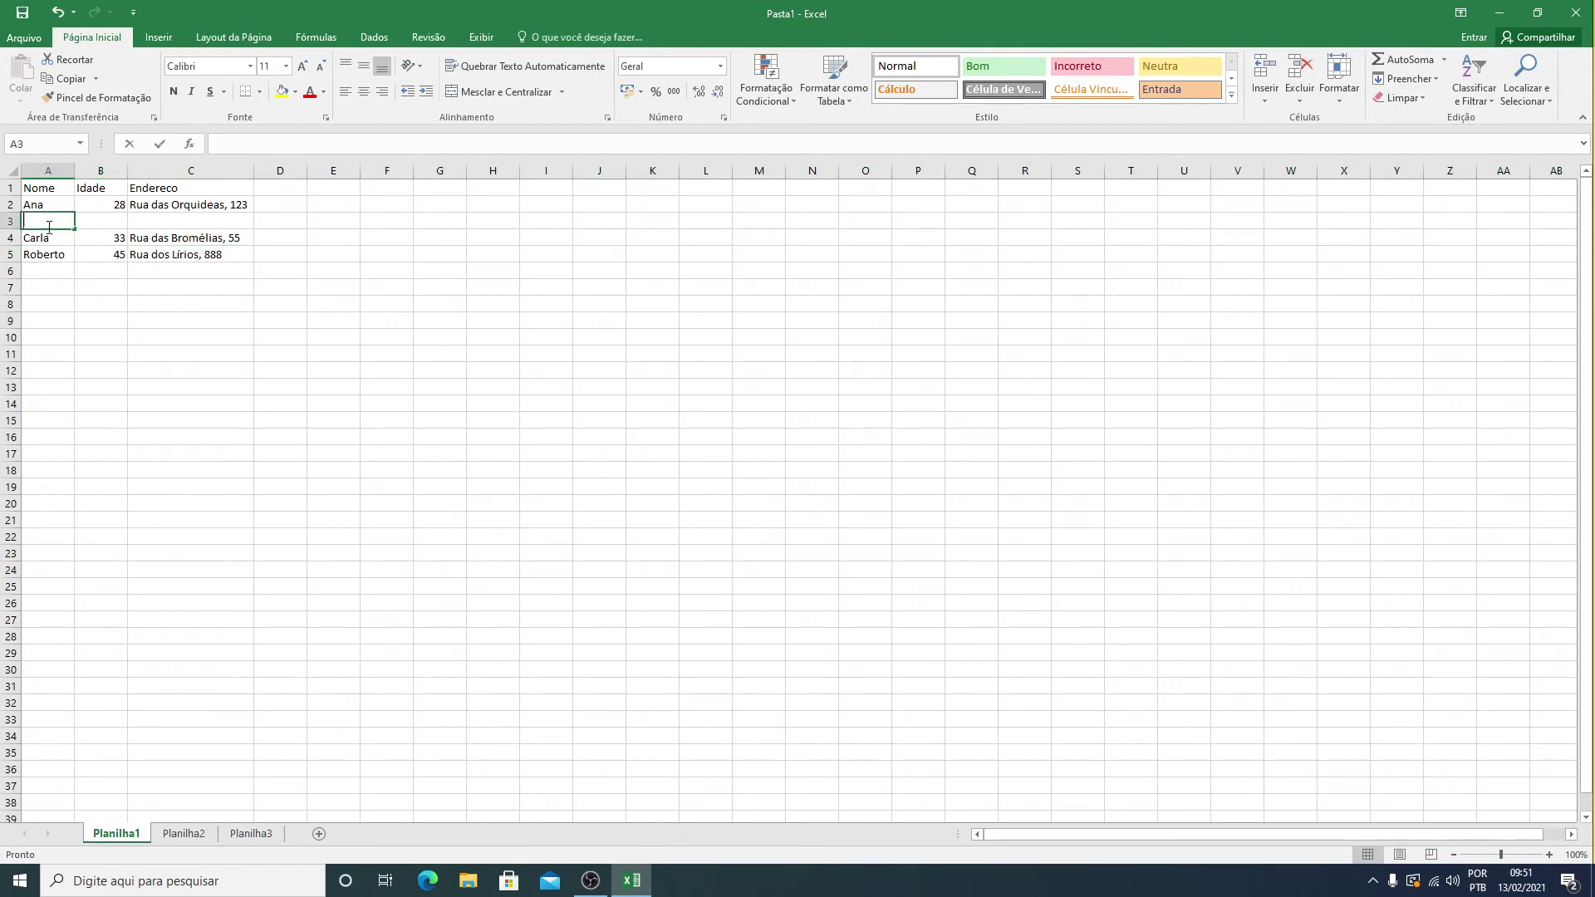
{"action": "key", "text": "Tab"}
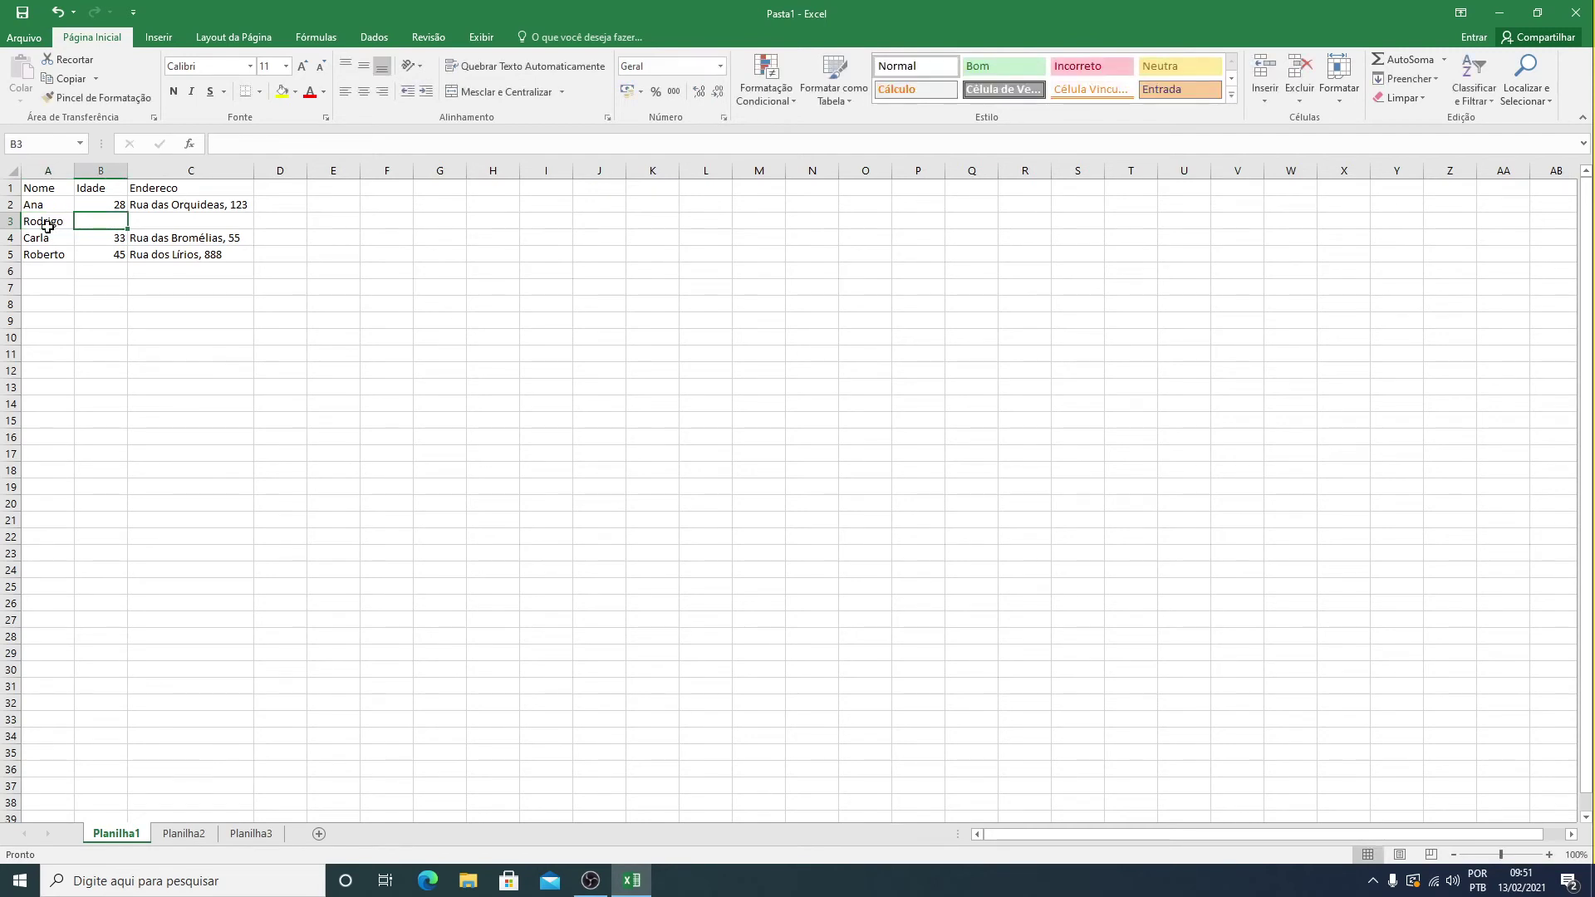
{"action": "type", "text": "43"}
{"action": "key", "text": "Tab"}
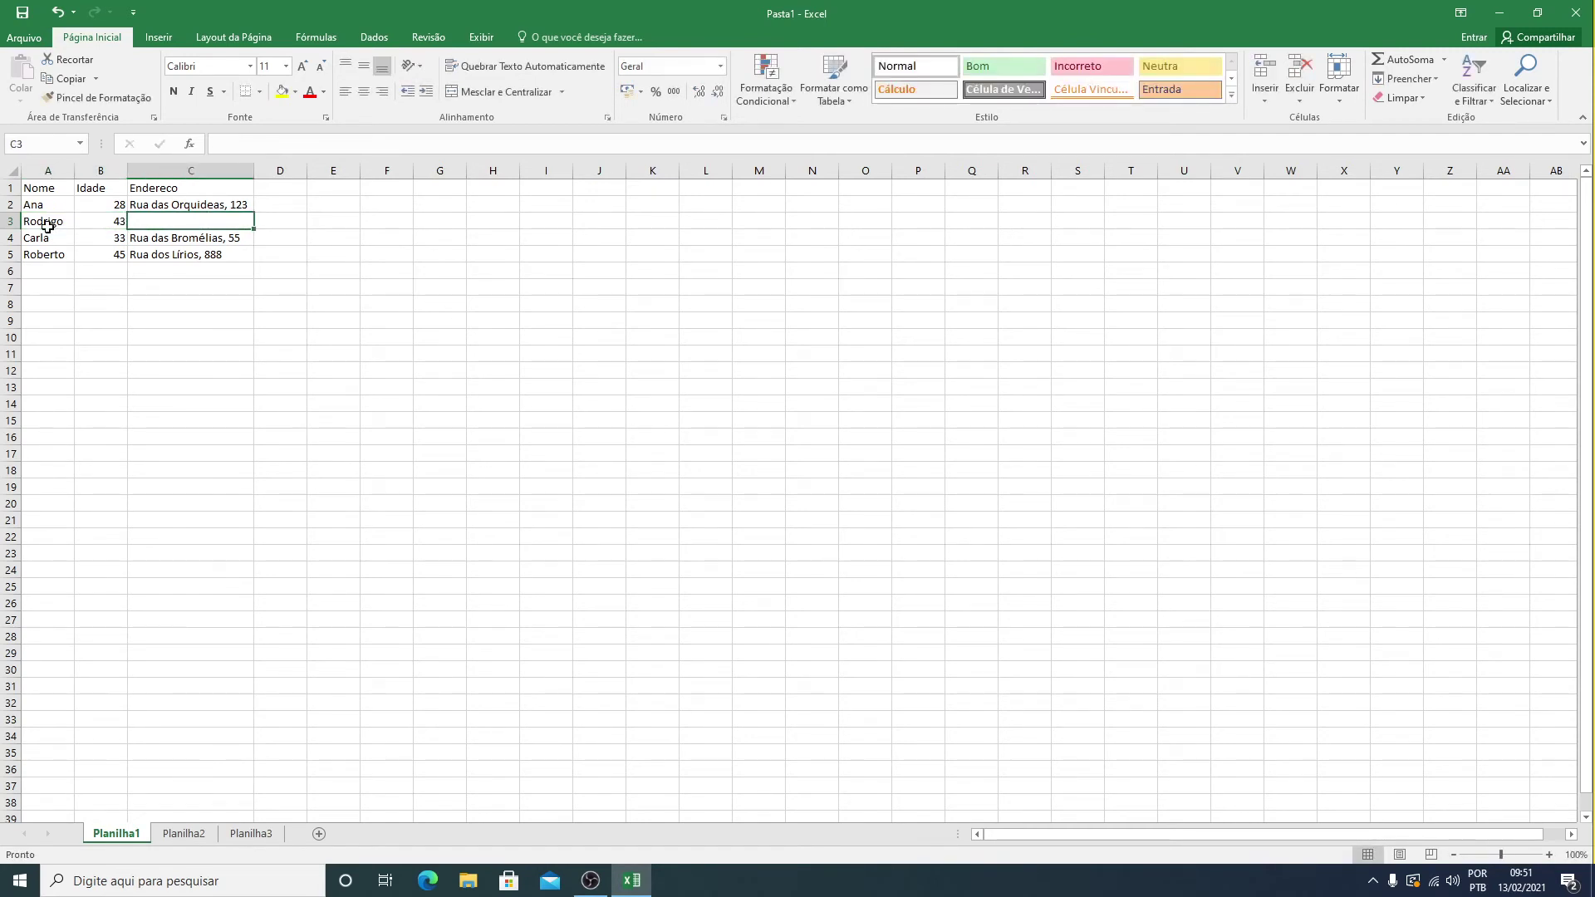
{"action": "type", "text": "Rua das"}
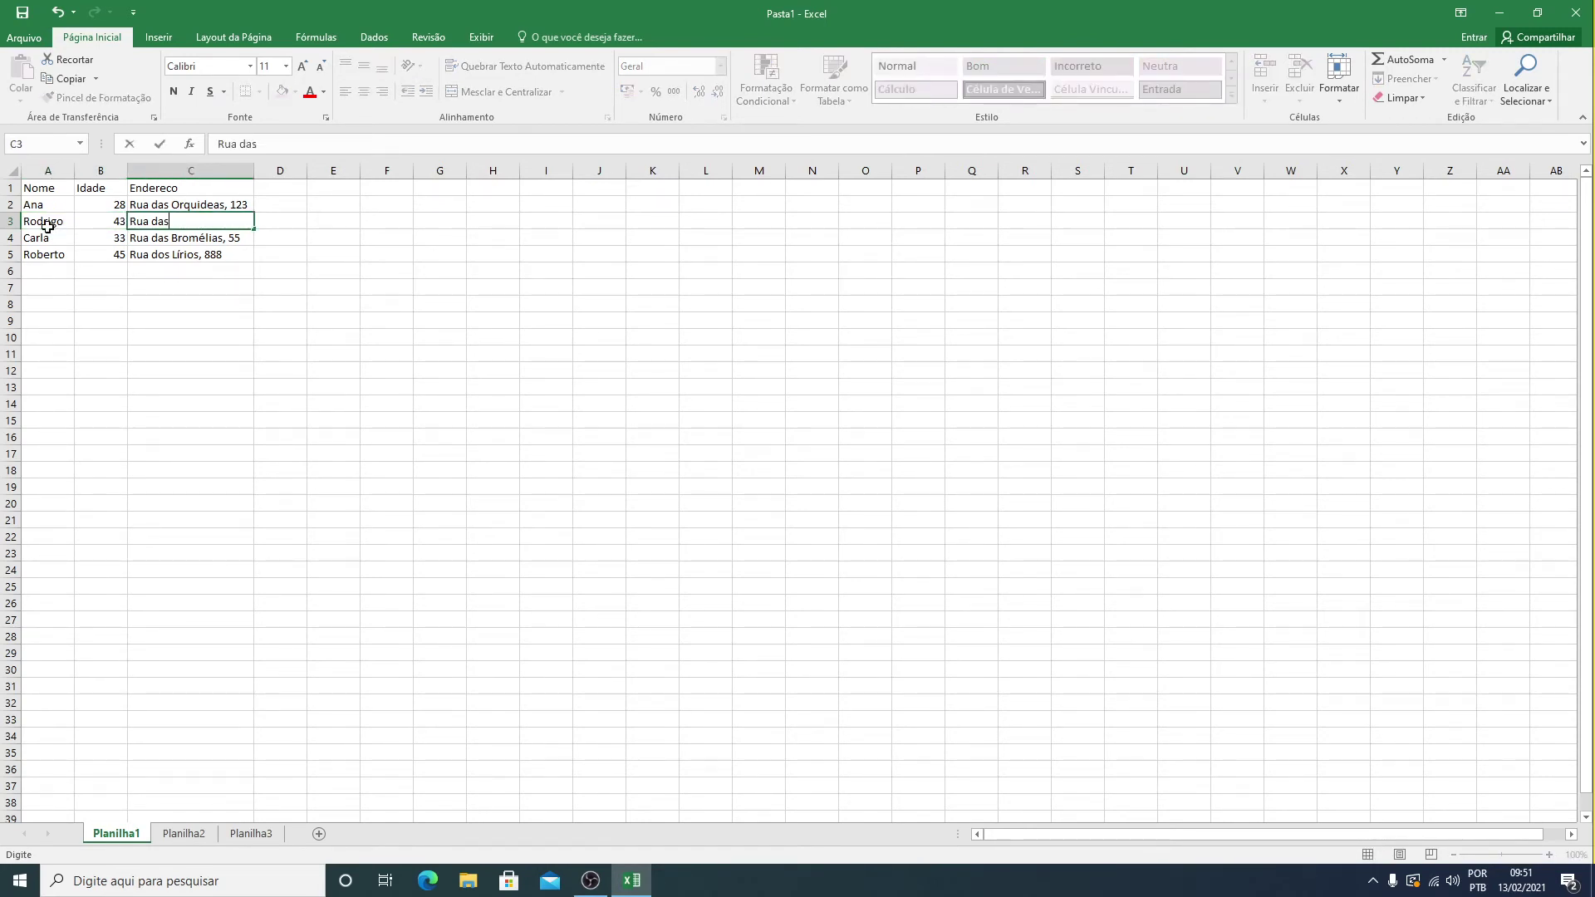
{"action": "type", "text": " Flores, 77"}
{"action": "key", "text": "Return"}
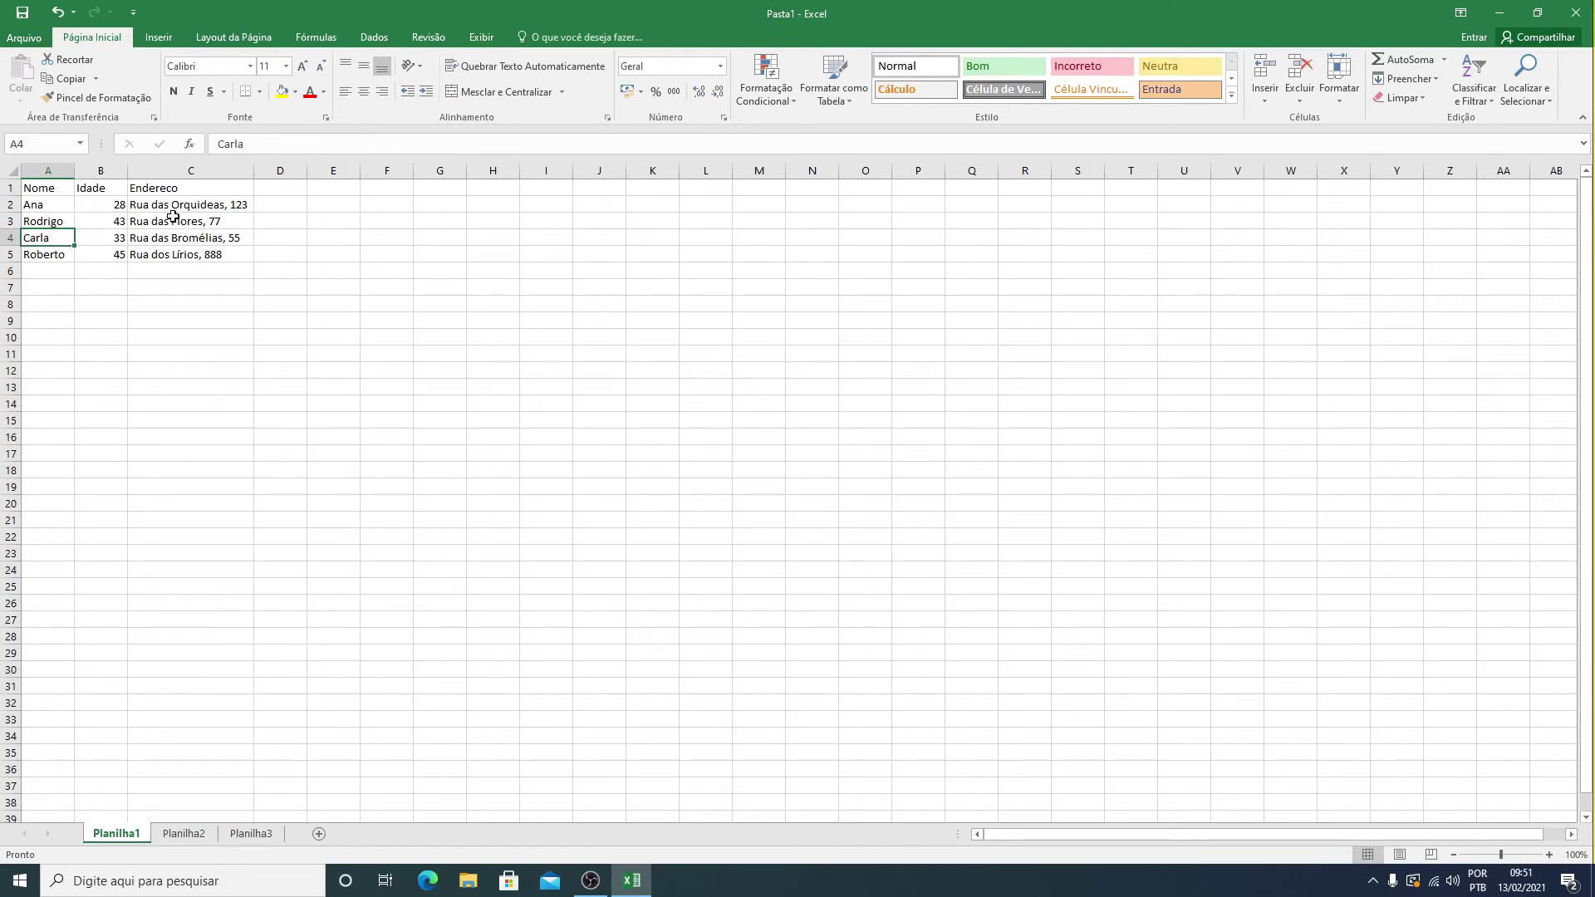
{"action": "left_click", "coordinate": [38, 190]}
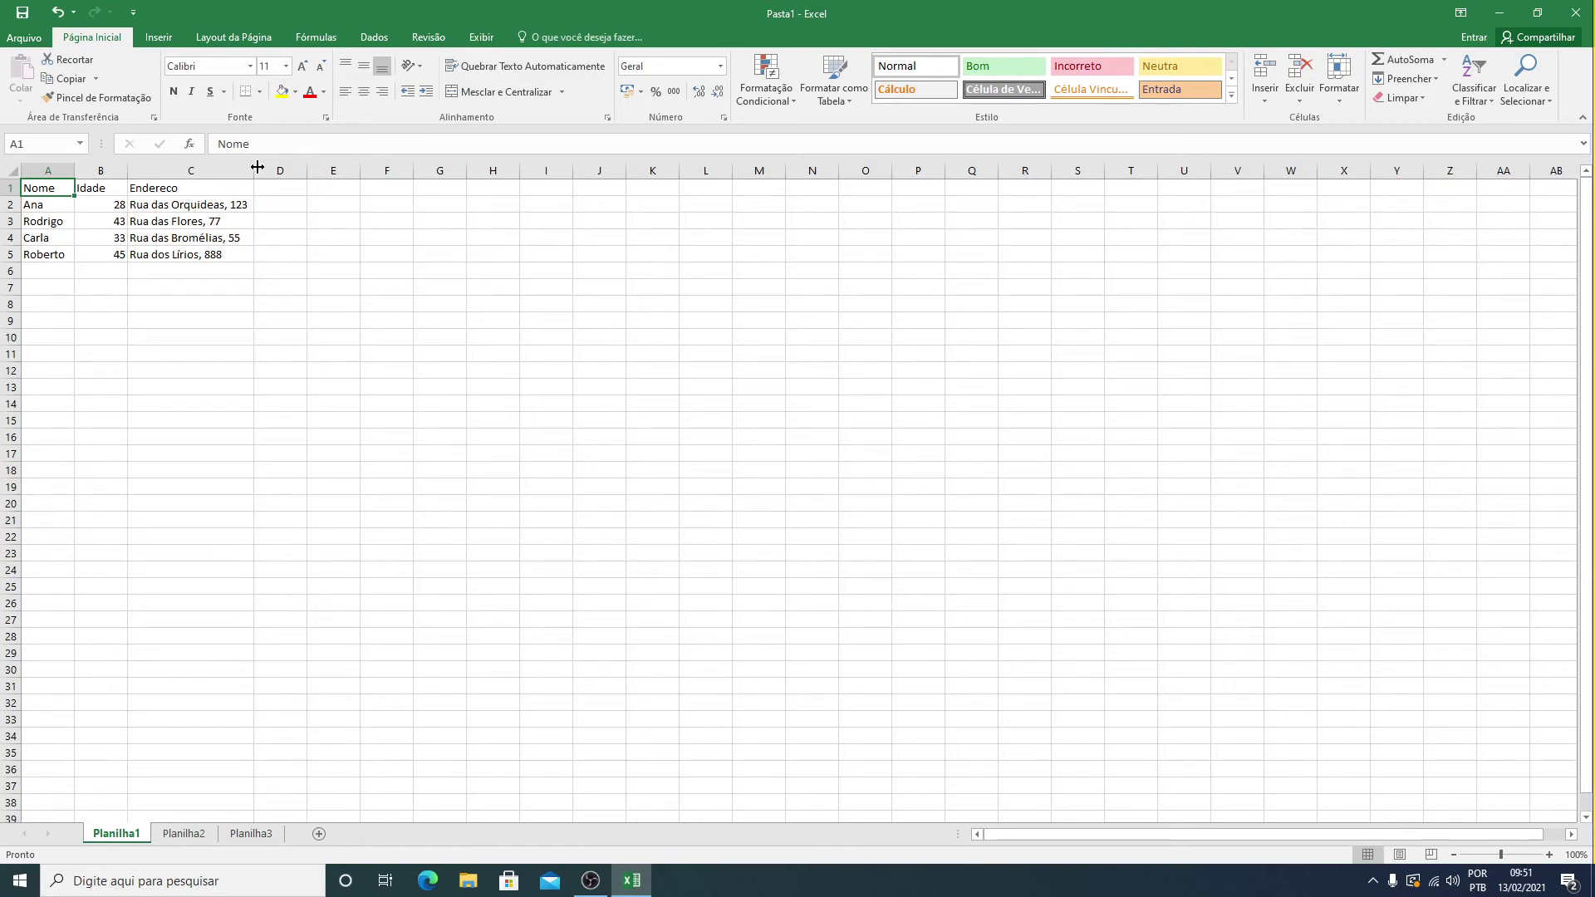
{"action": "left_click", "coordinate": [273, 241]}
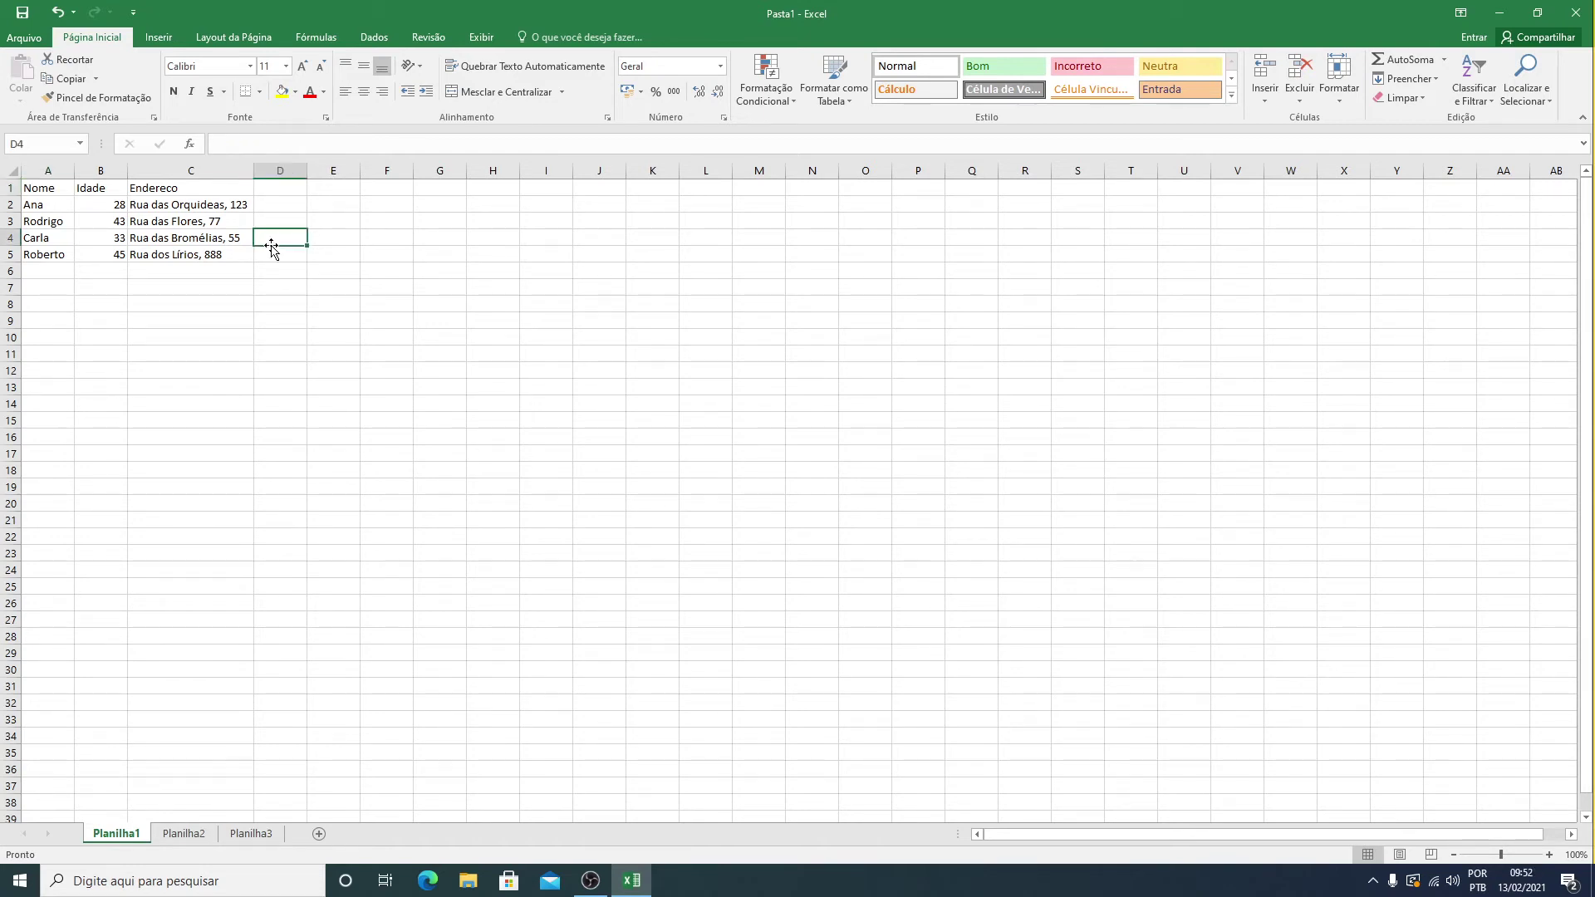
{"action": "left_click", "coordinate": [47, 191]}
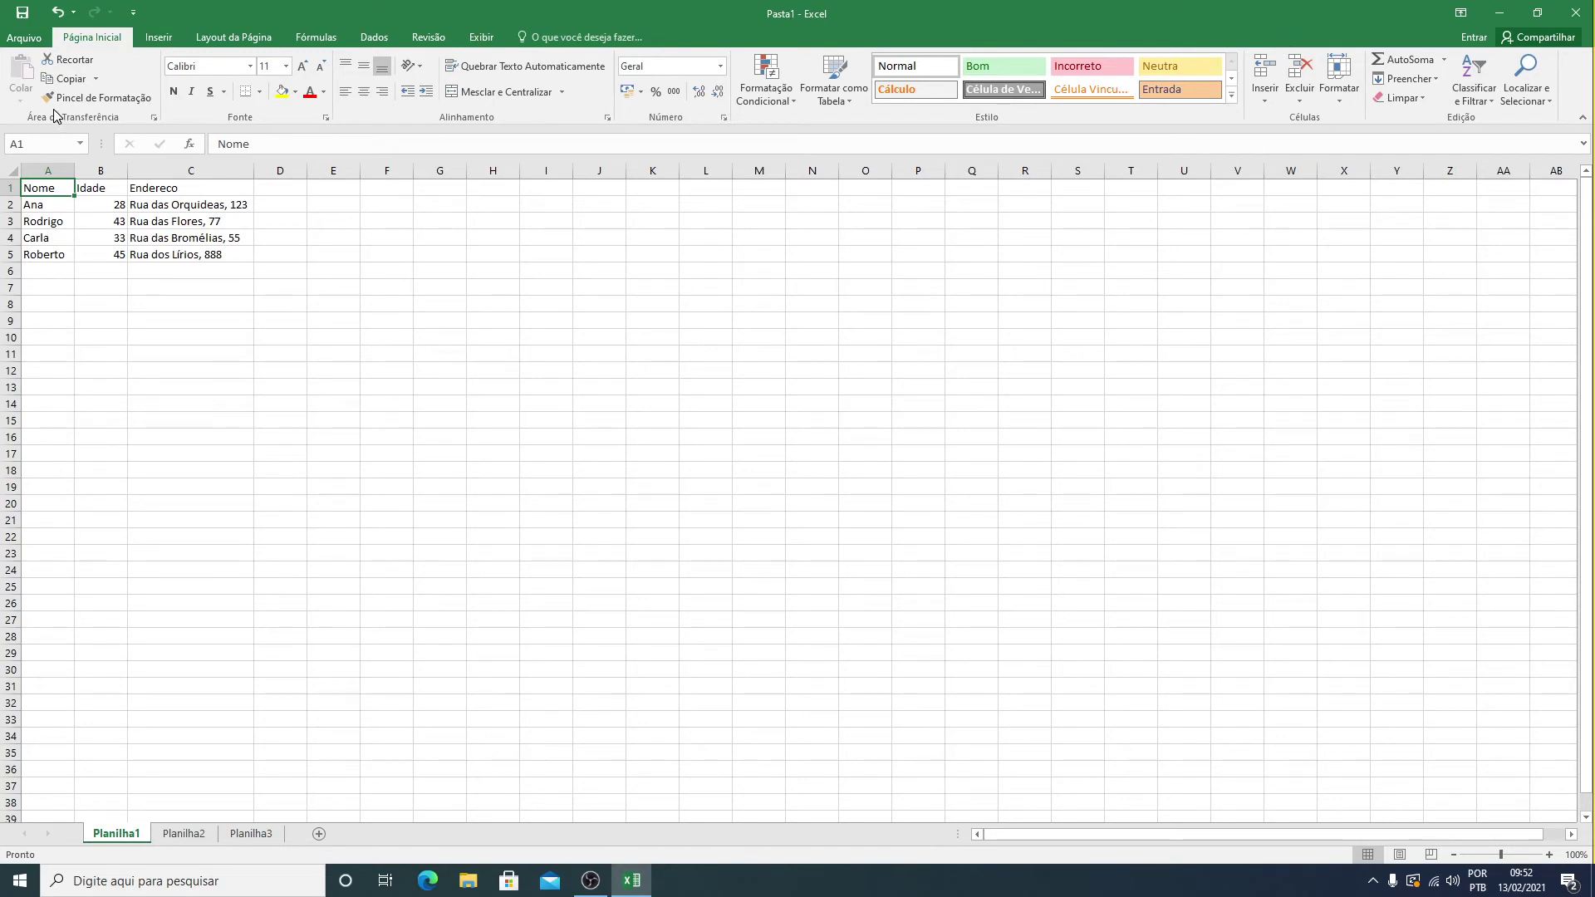
{"action": "left_click", "coordinate": [106, 100]}
{"action": "key", "text": "Escape"}
{"action": "left_click", "coordinate": [85, 186]}
{"action": "left_click", "coordinate": [182, 185]}
- Practise selecting the header range A1:C1 with Nome, Idade and Endereco several times, returning to cell A1 between attempts
{"action": "left_click", "coordinate": [36, 186]}
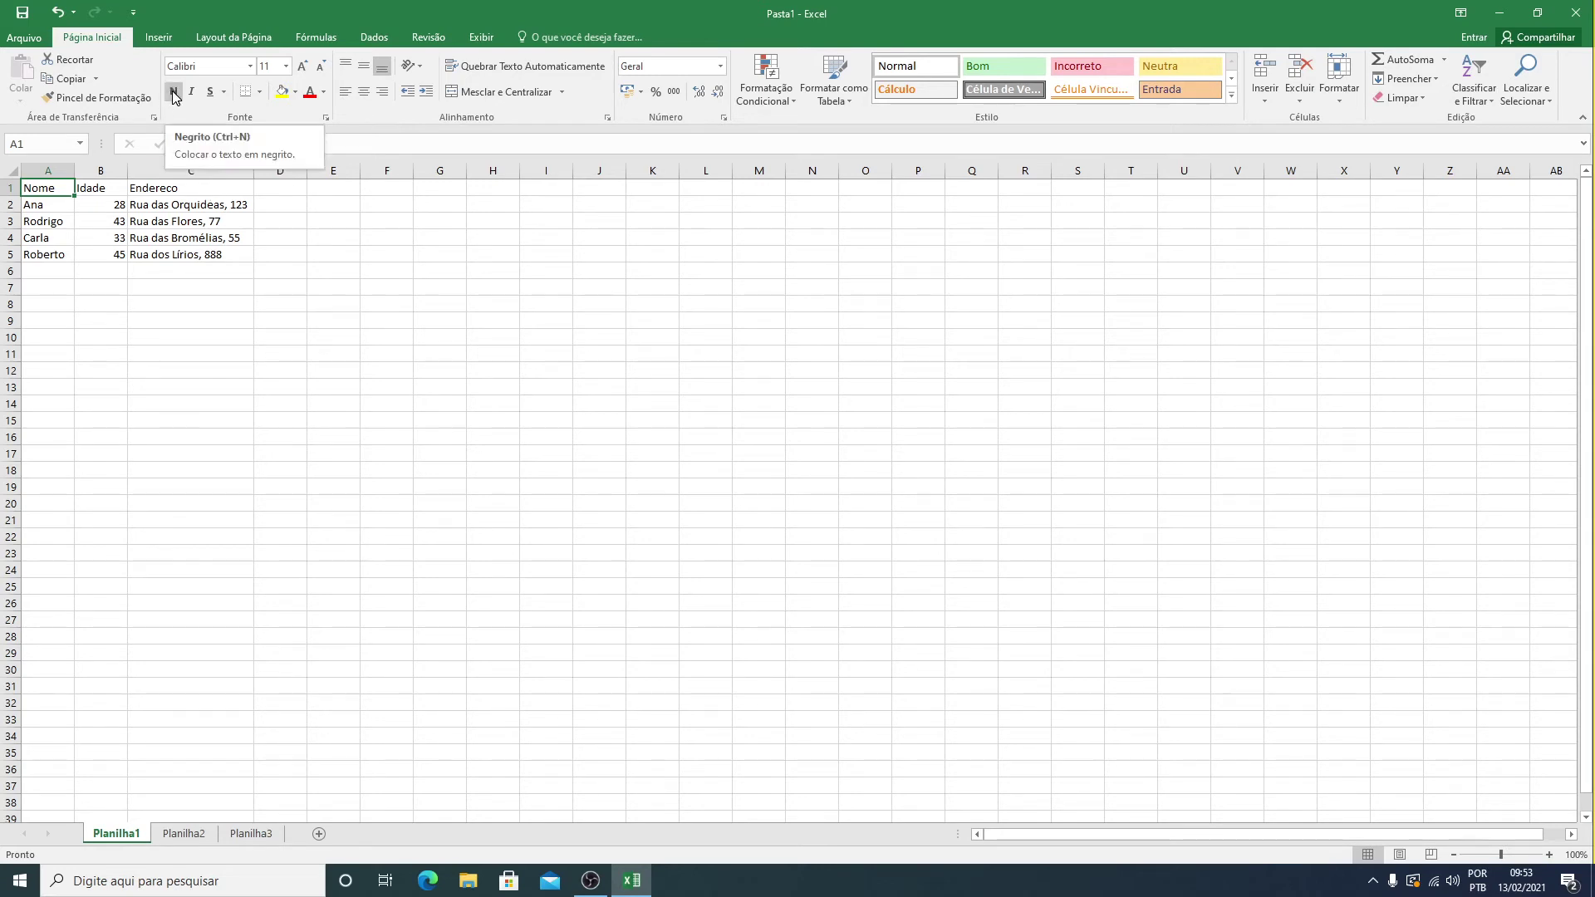
{"action": "left_click", "coordinate": [153, 193], "text": "shift"}
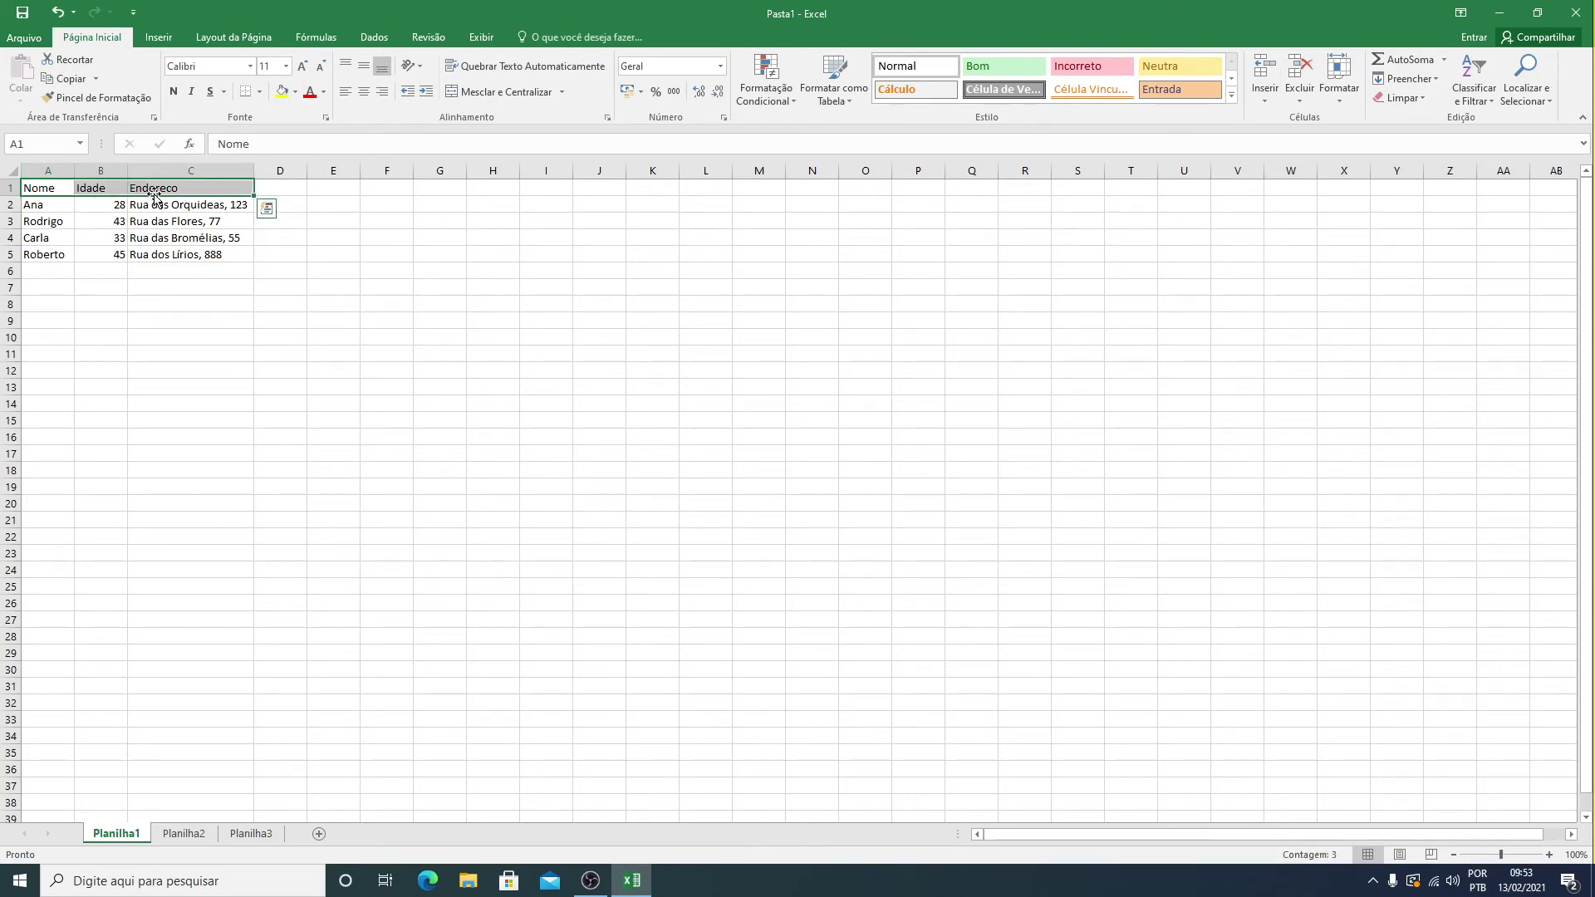
{"action": "left_click", "coordinate": [50, 188]}
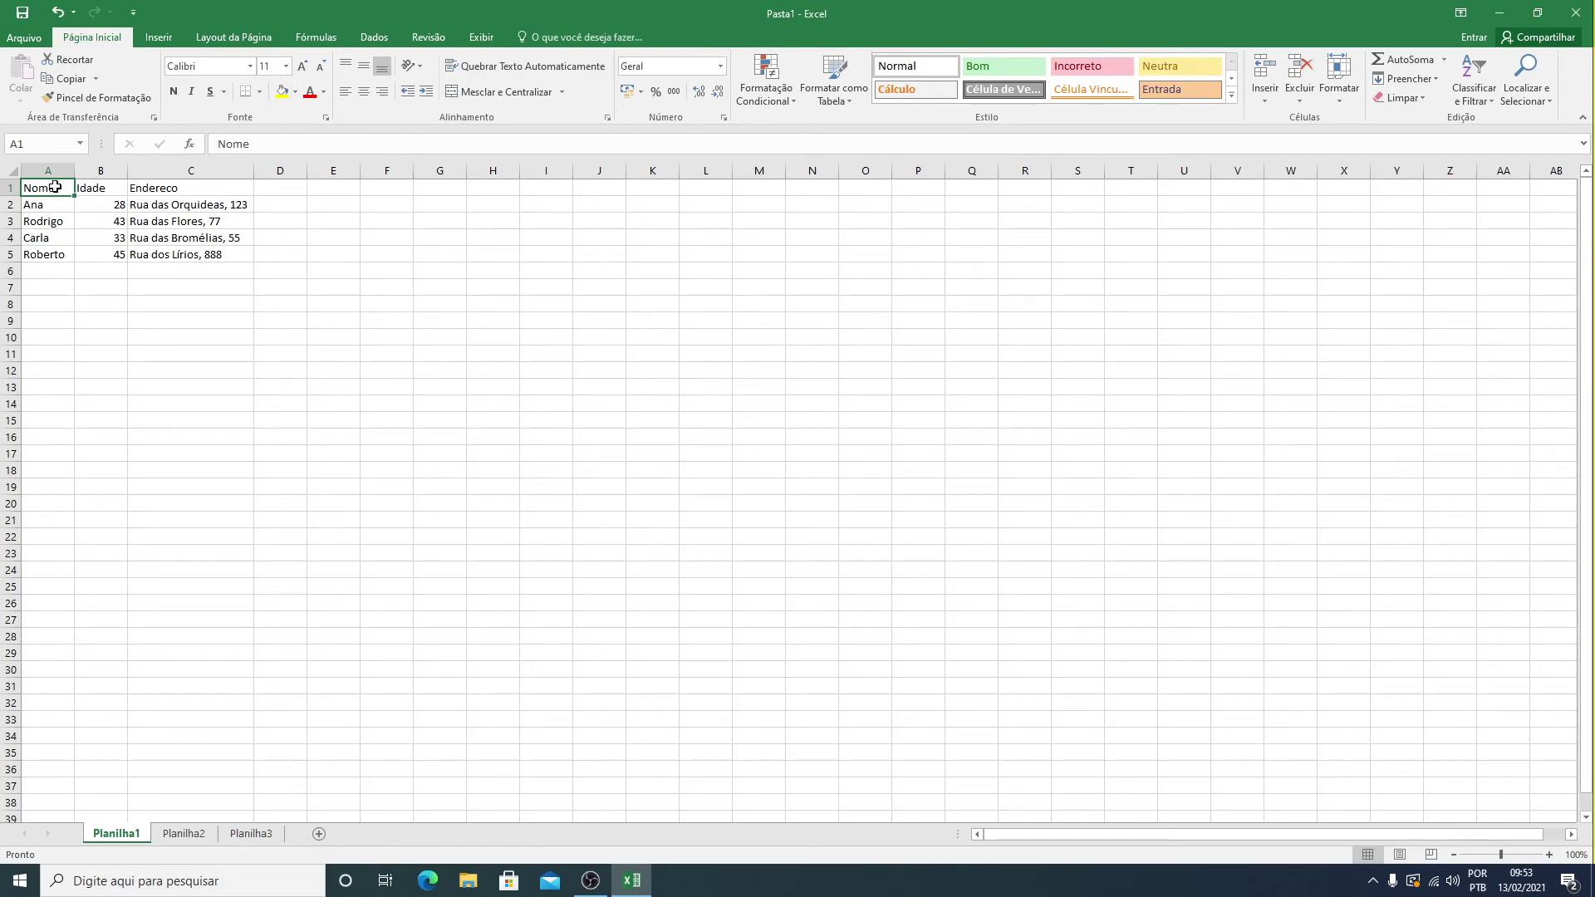
{"action": "left_click", "coordinate": [218, 191], "text": "shift"}
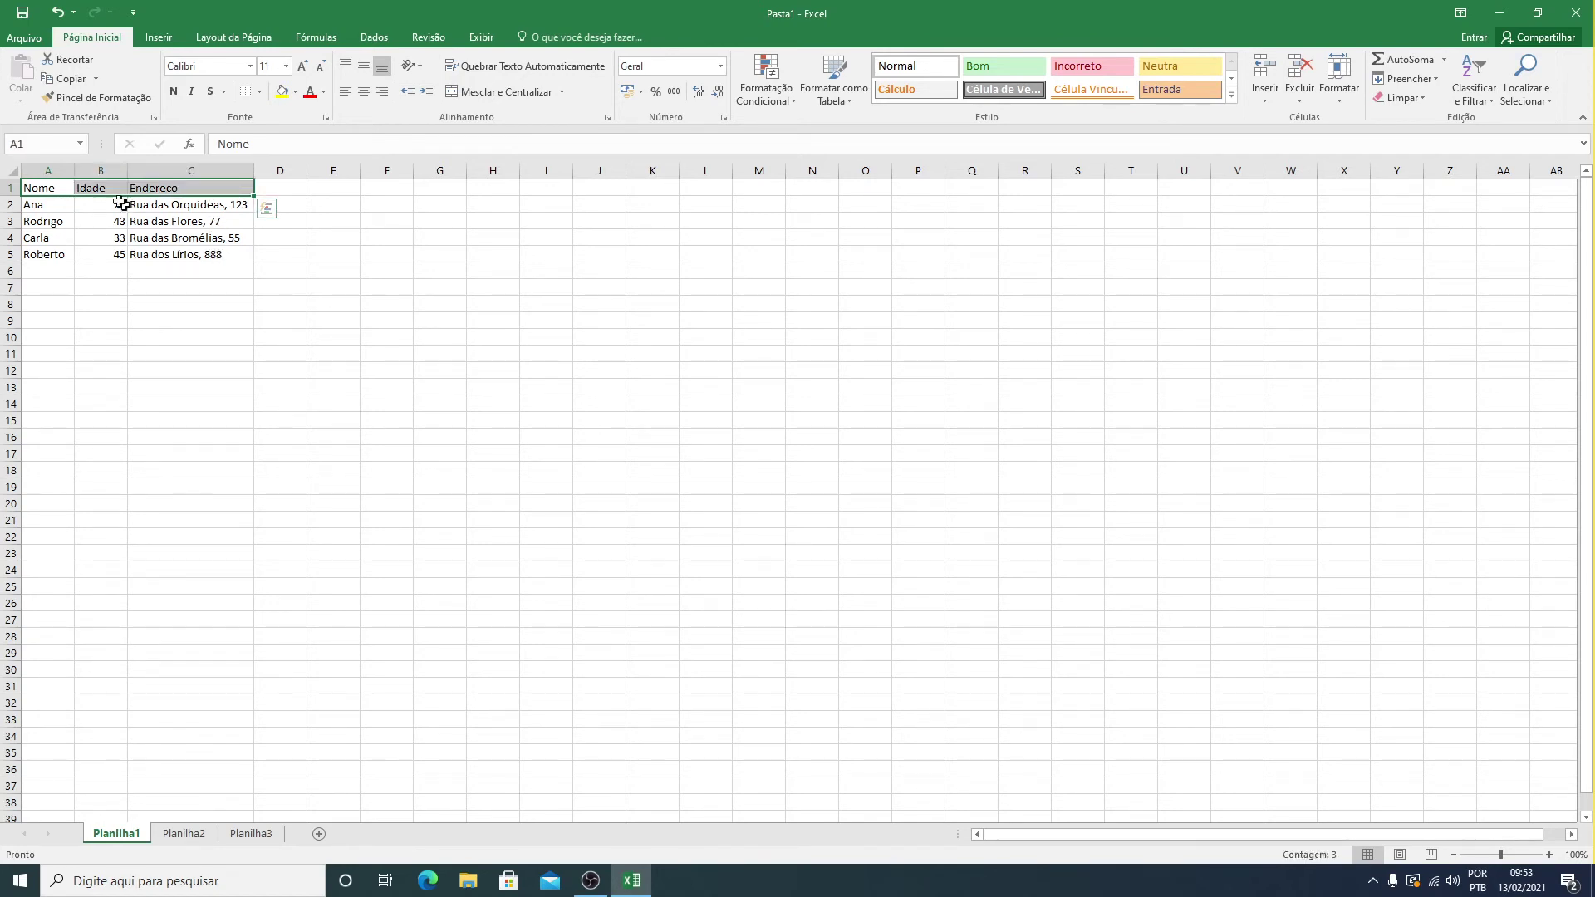
{"action": "left_click", "coordinate": [50, 187]}
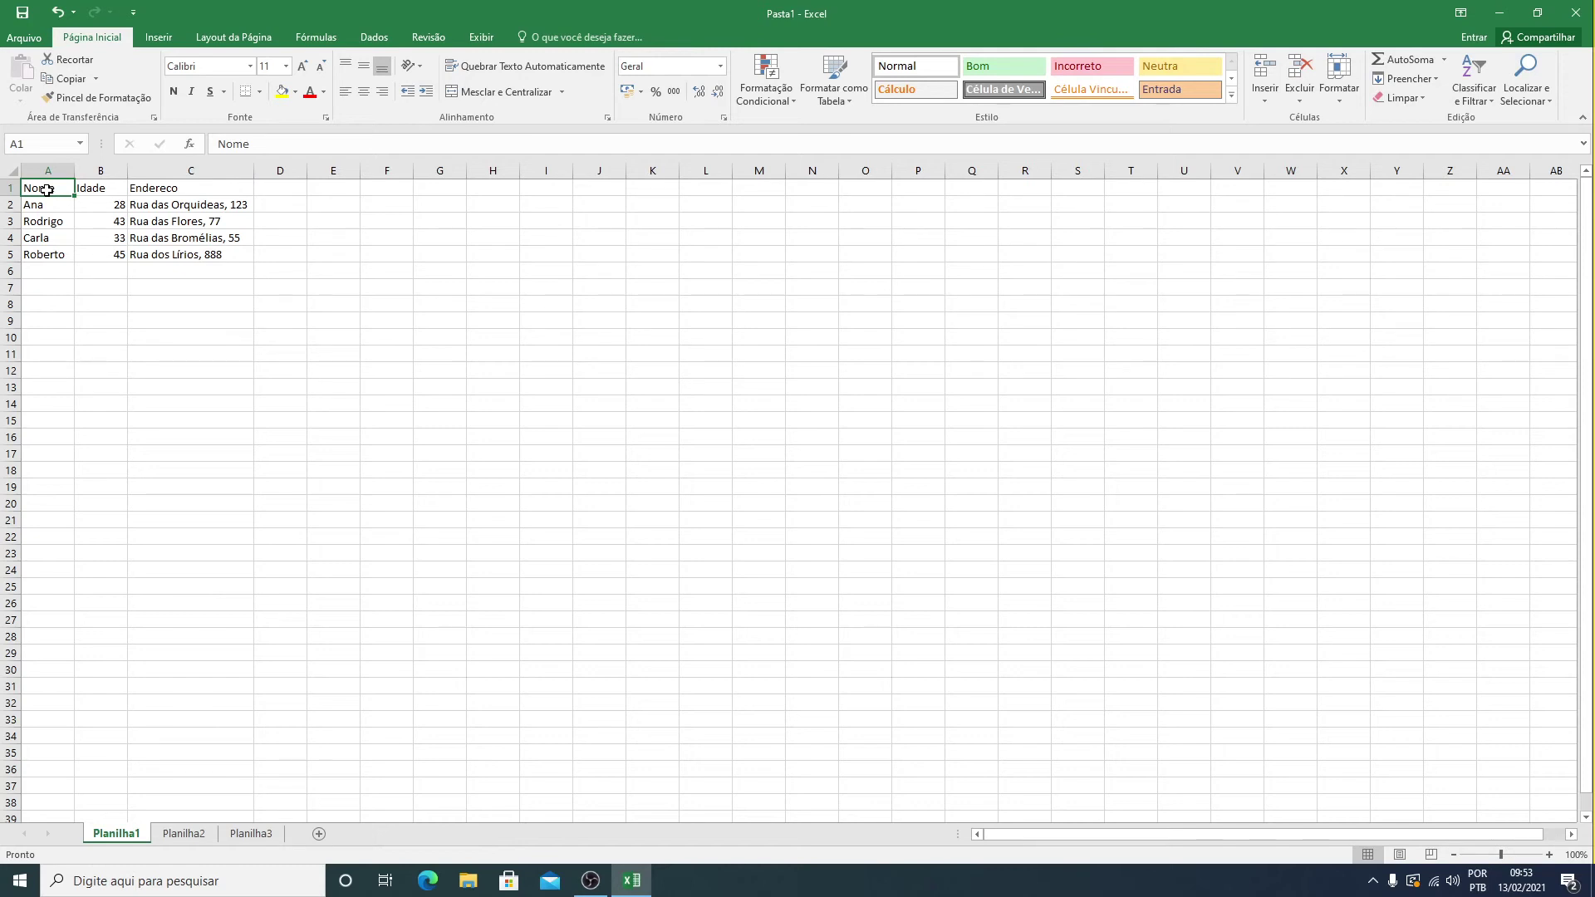
{"action": "left_click_drag", "start_coordinate": [46, 190], "coordinate": [179, 182]}
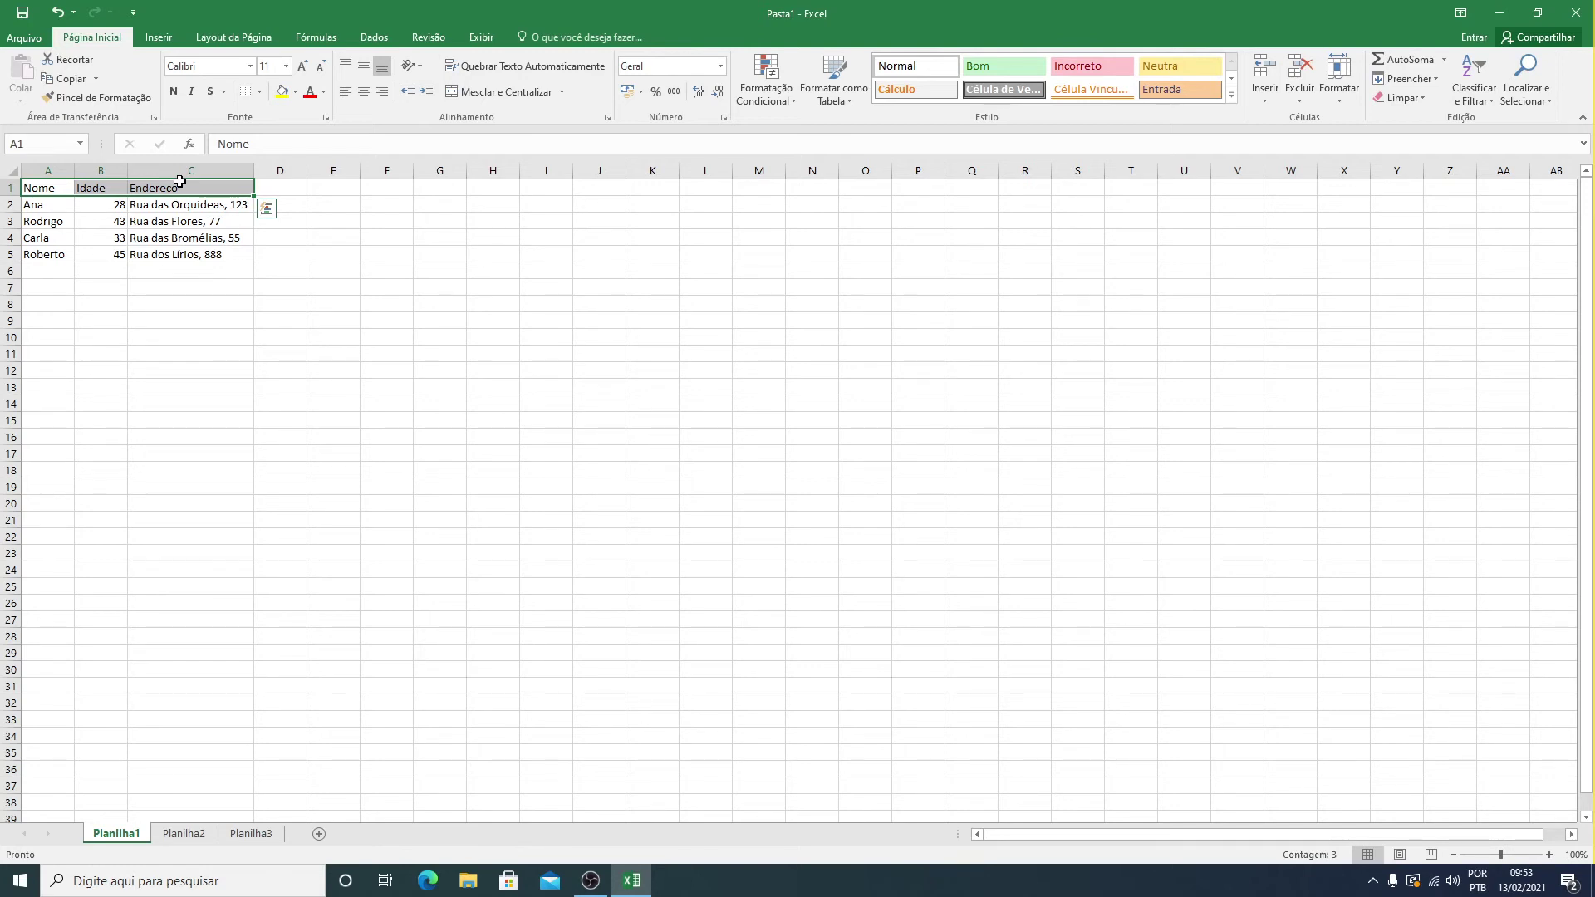
{"action": "left_click", "coordinate": [40, 190]}
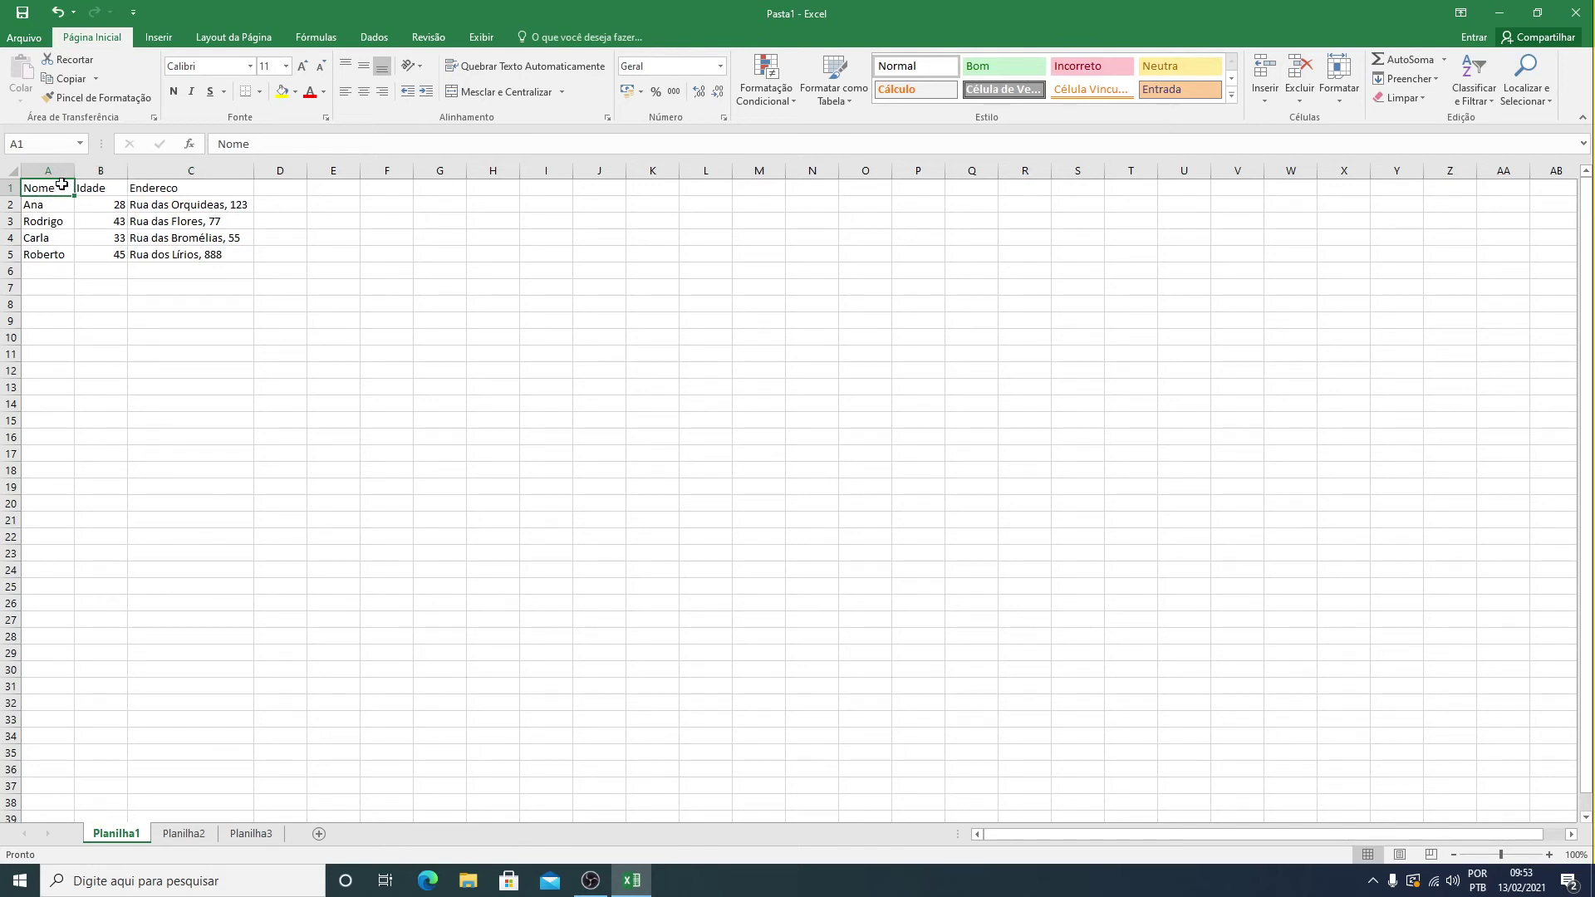
{"action": "left_click", "coordinate": [196, 186], "text": "shift"}
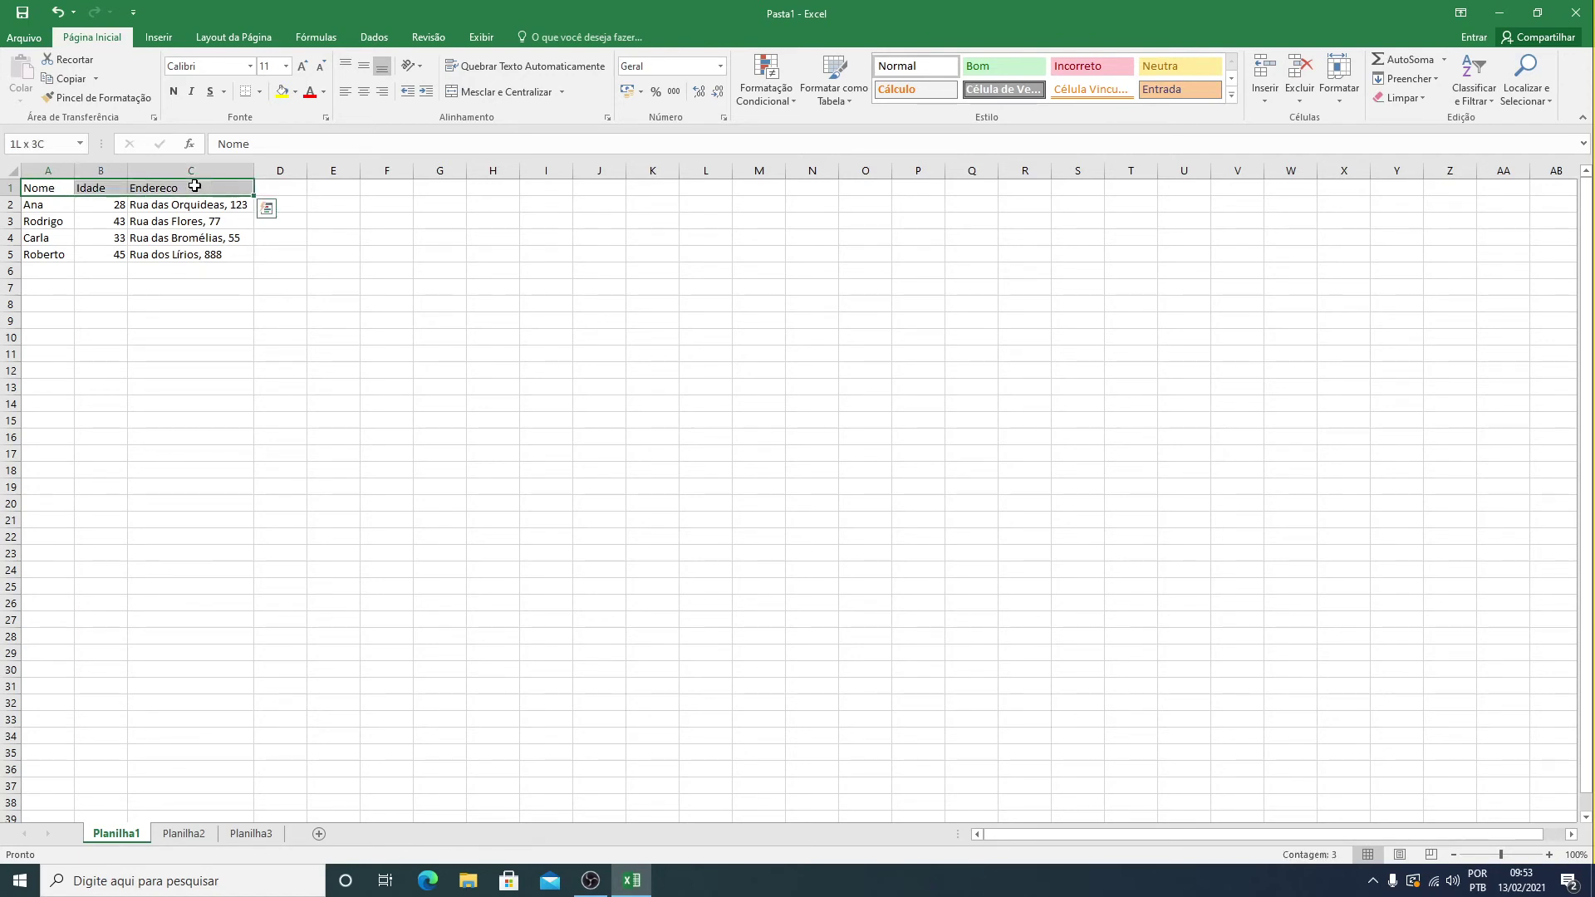
{"action": "left_click", "coordinate": [60, 190]}
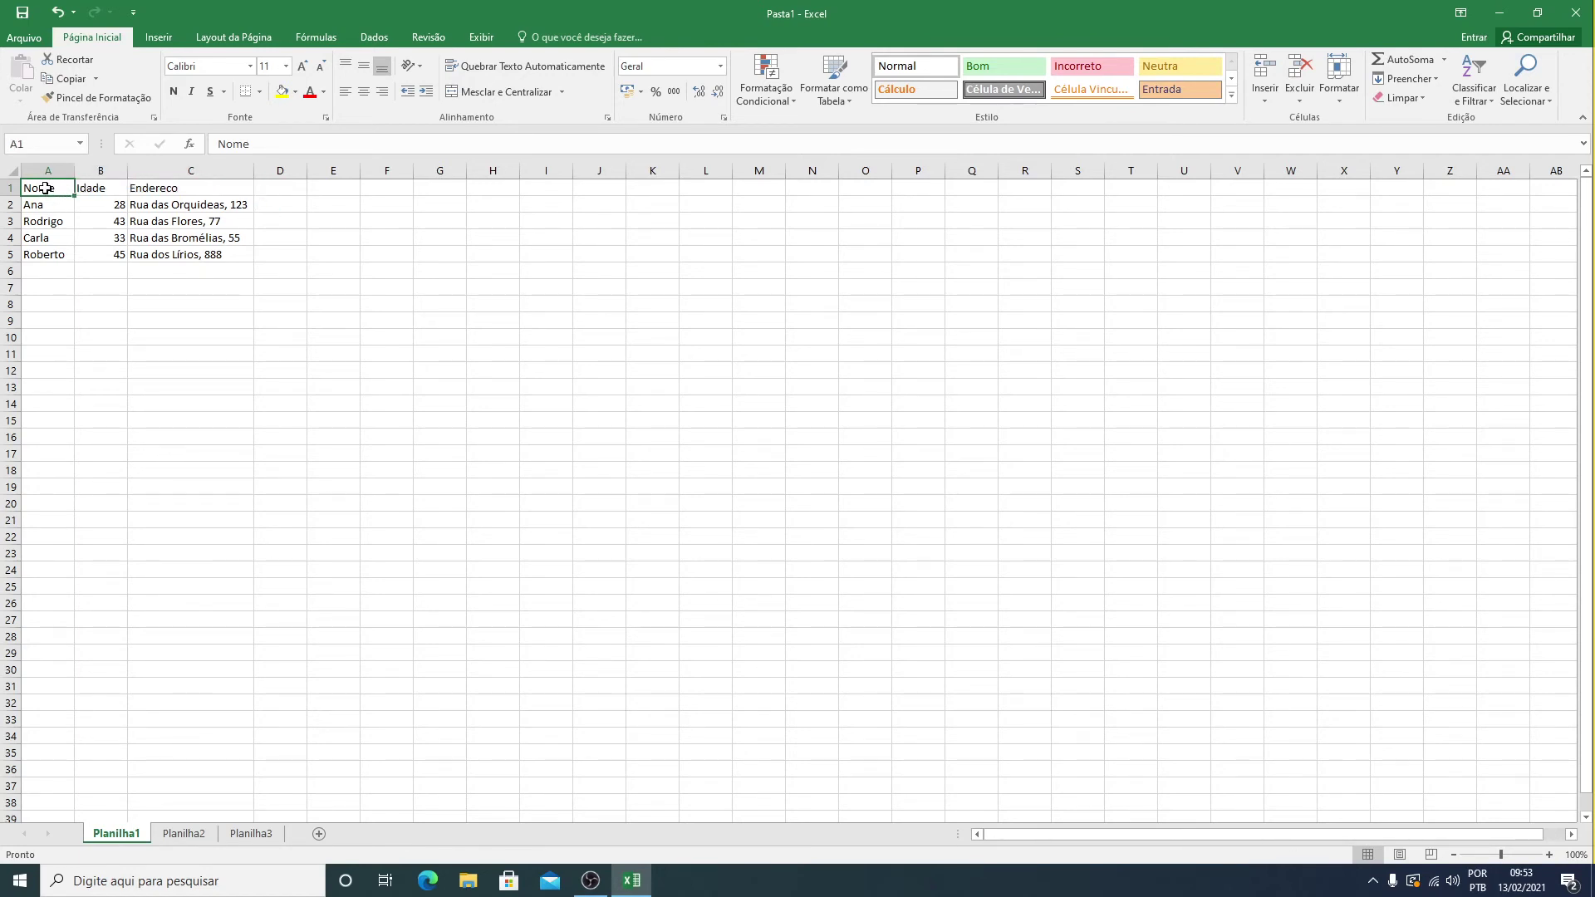
{"action": "left_click_drag", "start_coordinate": [45, 189], "coordinate": [160, 185]}
- Make the headers Nome, Idade and Endereco in A1:C1 bold and check each header cell
{"action": "left_click", "coordinate": [55, 189]}
{"action": "left_click", "coordinate": [158, 187], "text": "shift"}
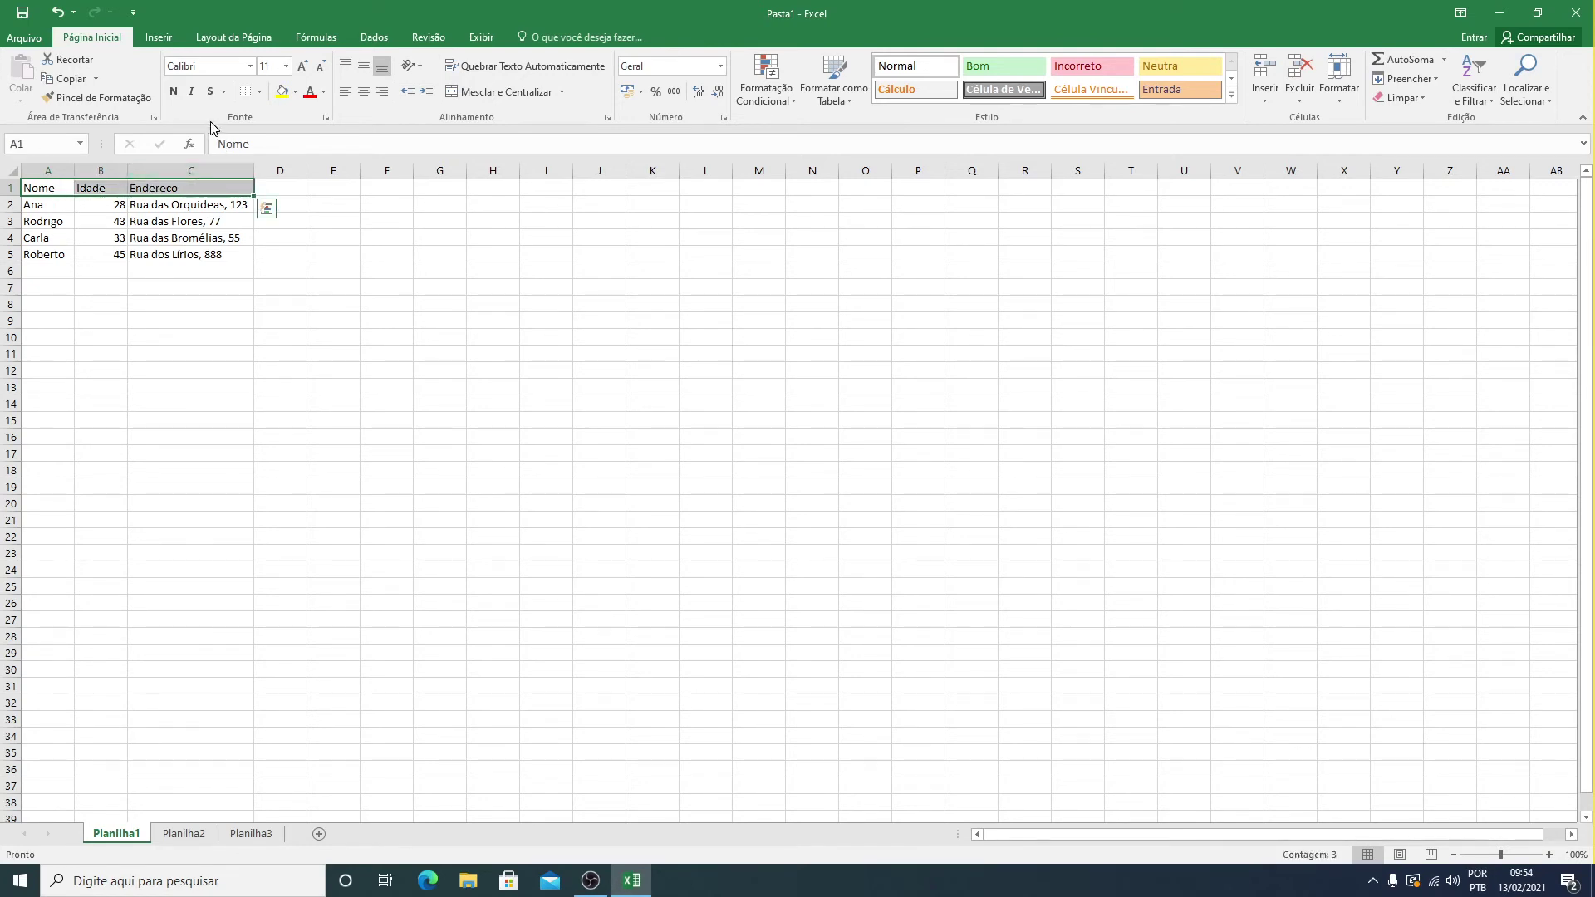
{"action": "left_click", "coordinate": [173, 91]}
{"action": "left_click", "coordinate": [170, 237]}
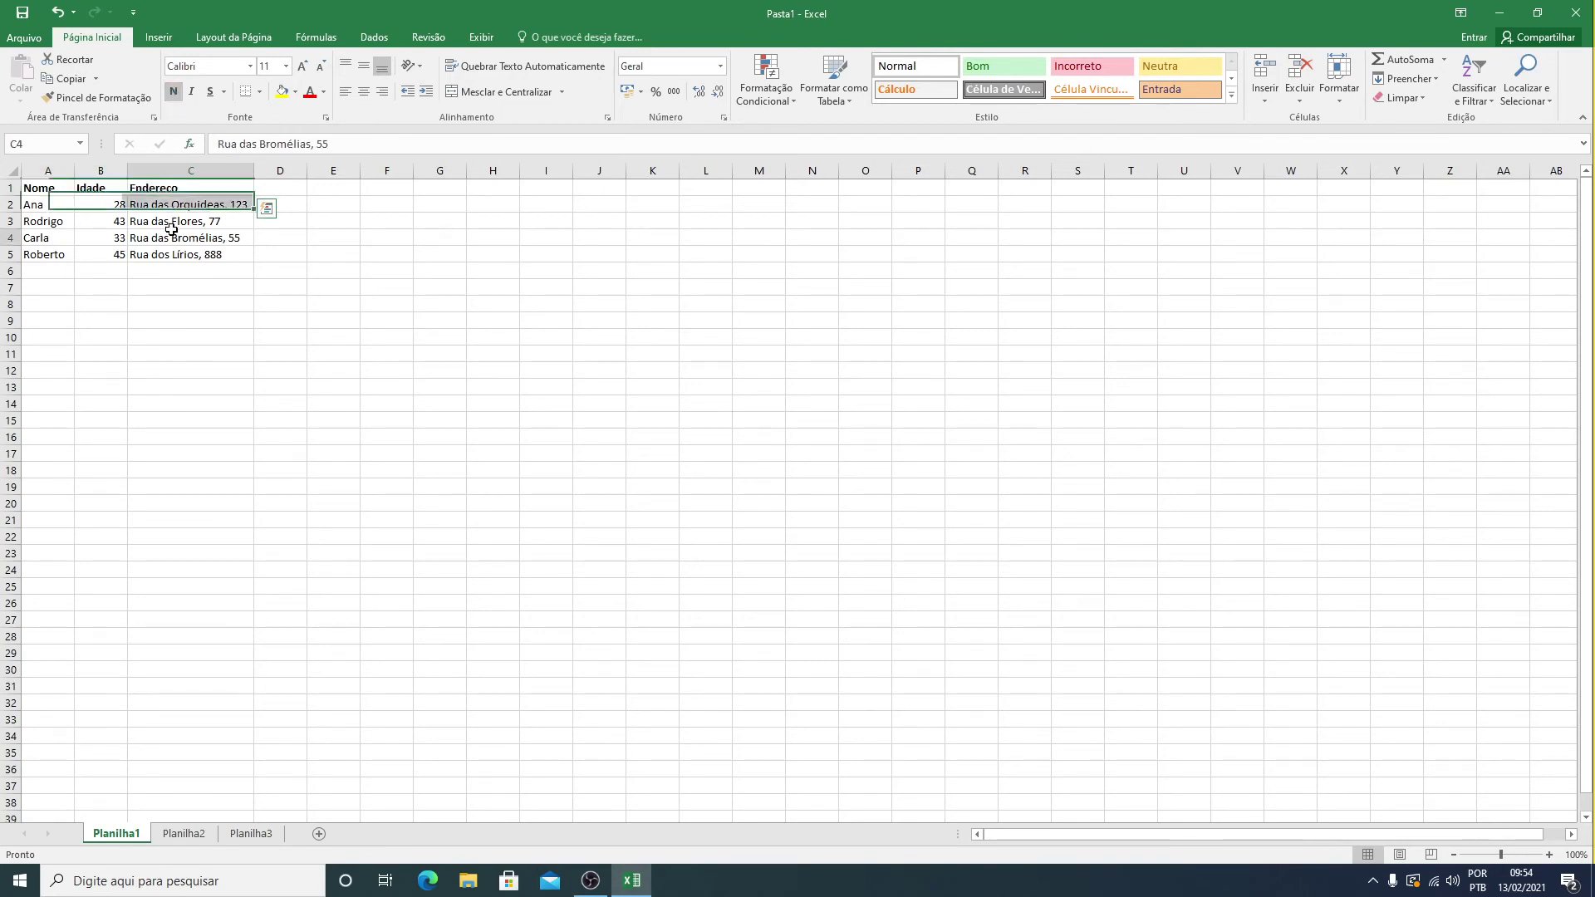
{"action": "left_click", "coordinate": [68, 187]}
{"action": "left_click", "coordinate": [95, 191]}
{"action": "left_click", "coordinate": [158, 189]}
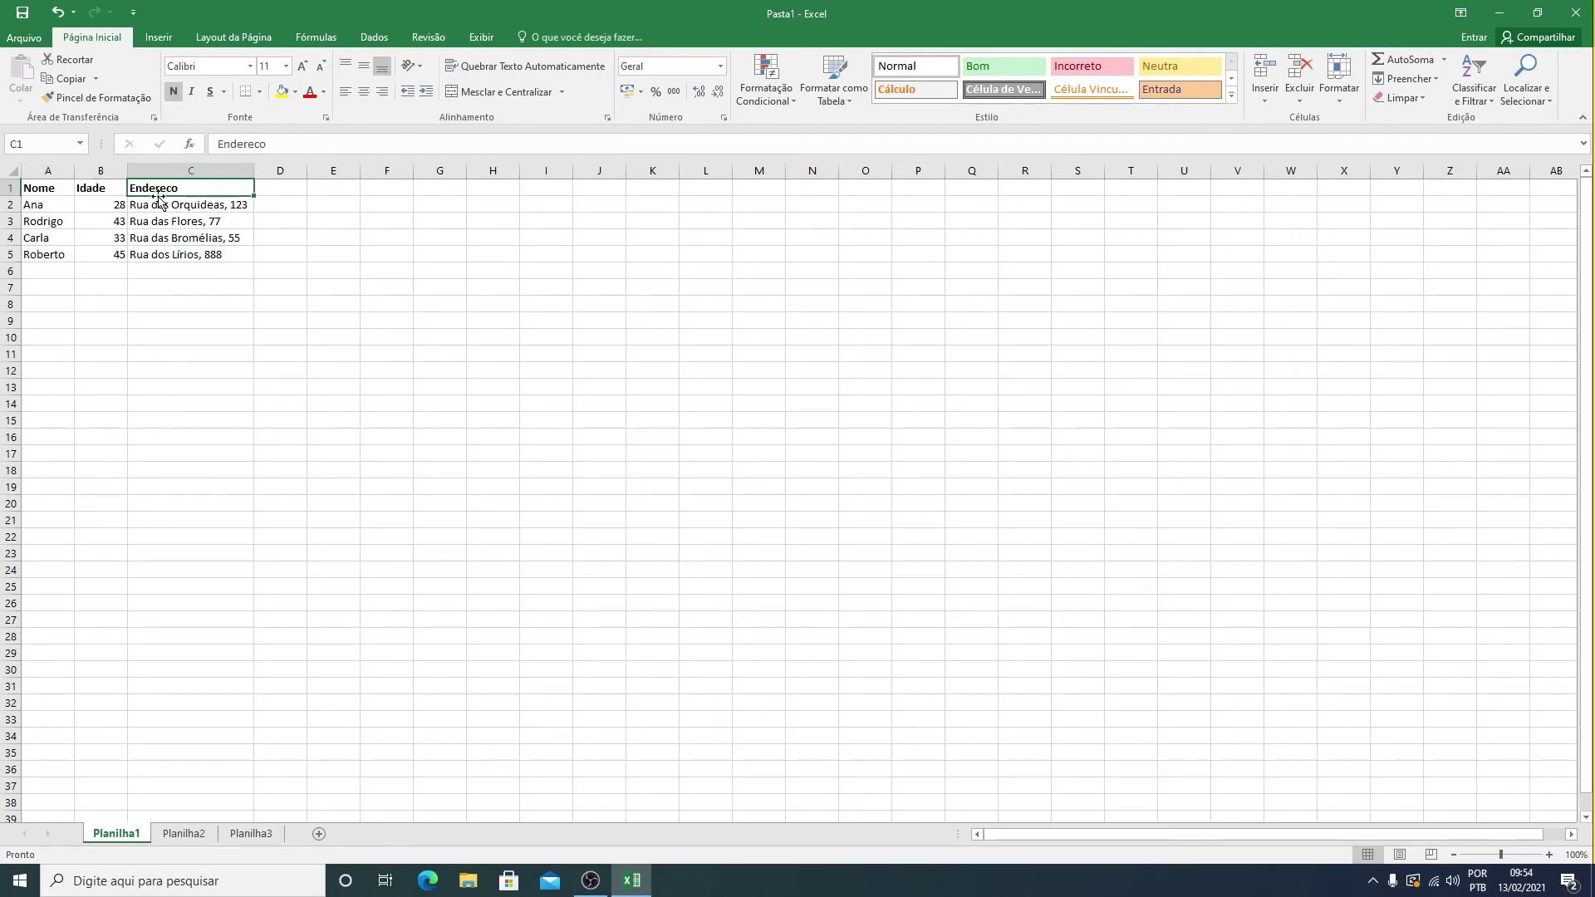
{"action": "left_click", "coordinate": [36, 193]}
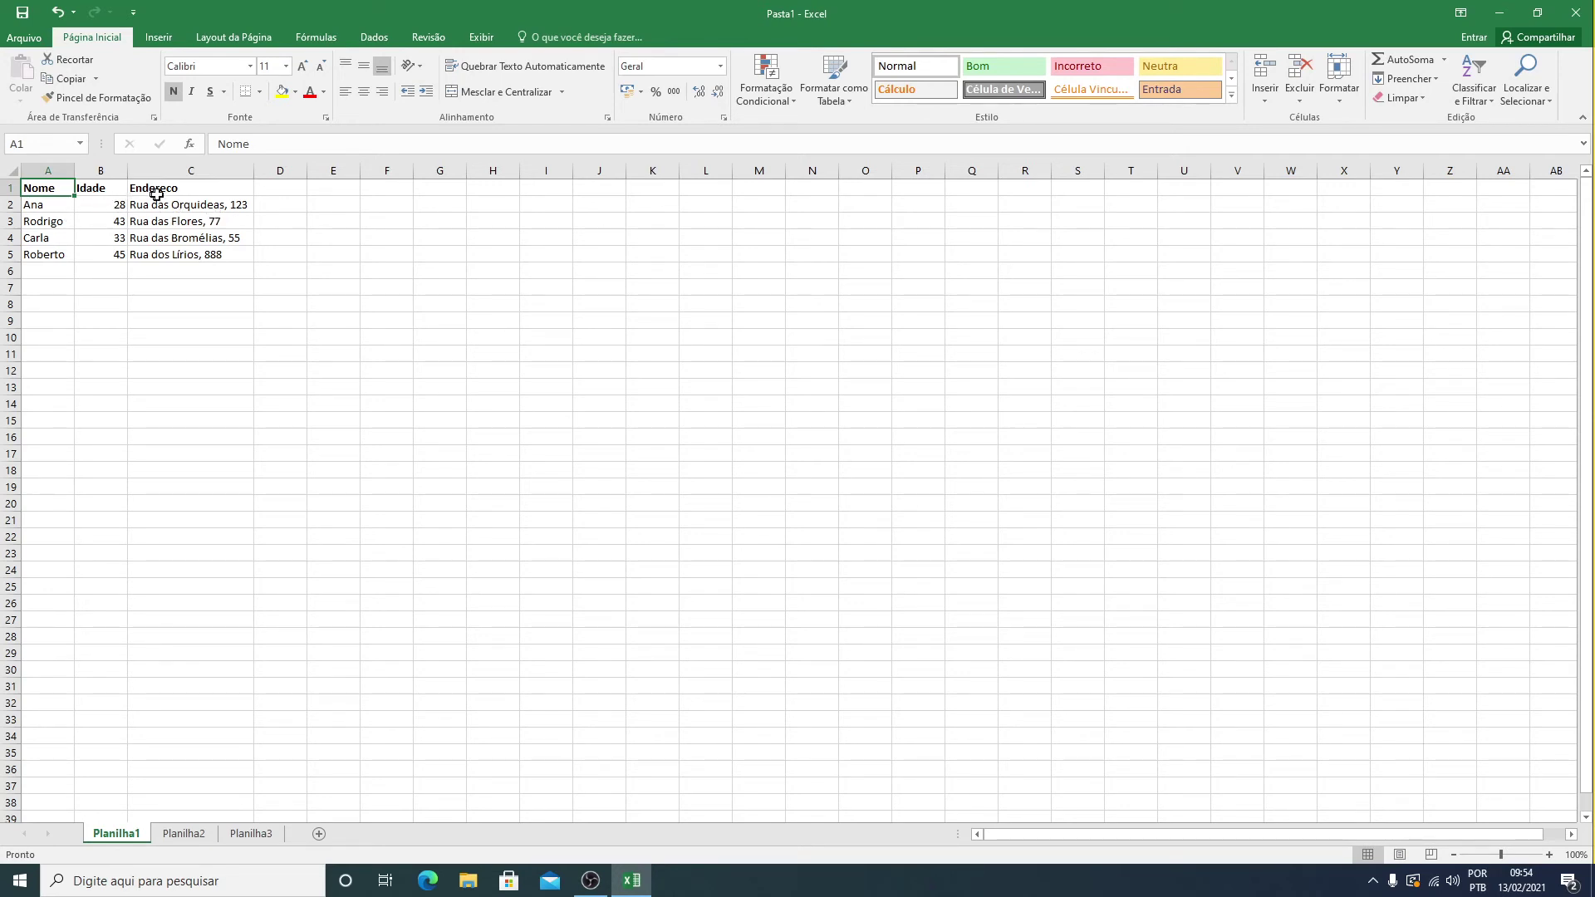
- Try italic, underline and double underline on the first record's name in cell A2
{"action": "left_click", "coordinate": [65, 207]}
{"action": "left_click", "coordinate": [192, 100]}
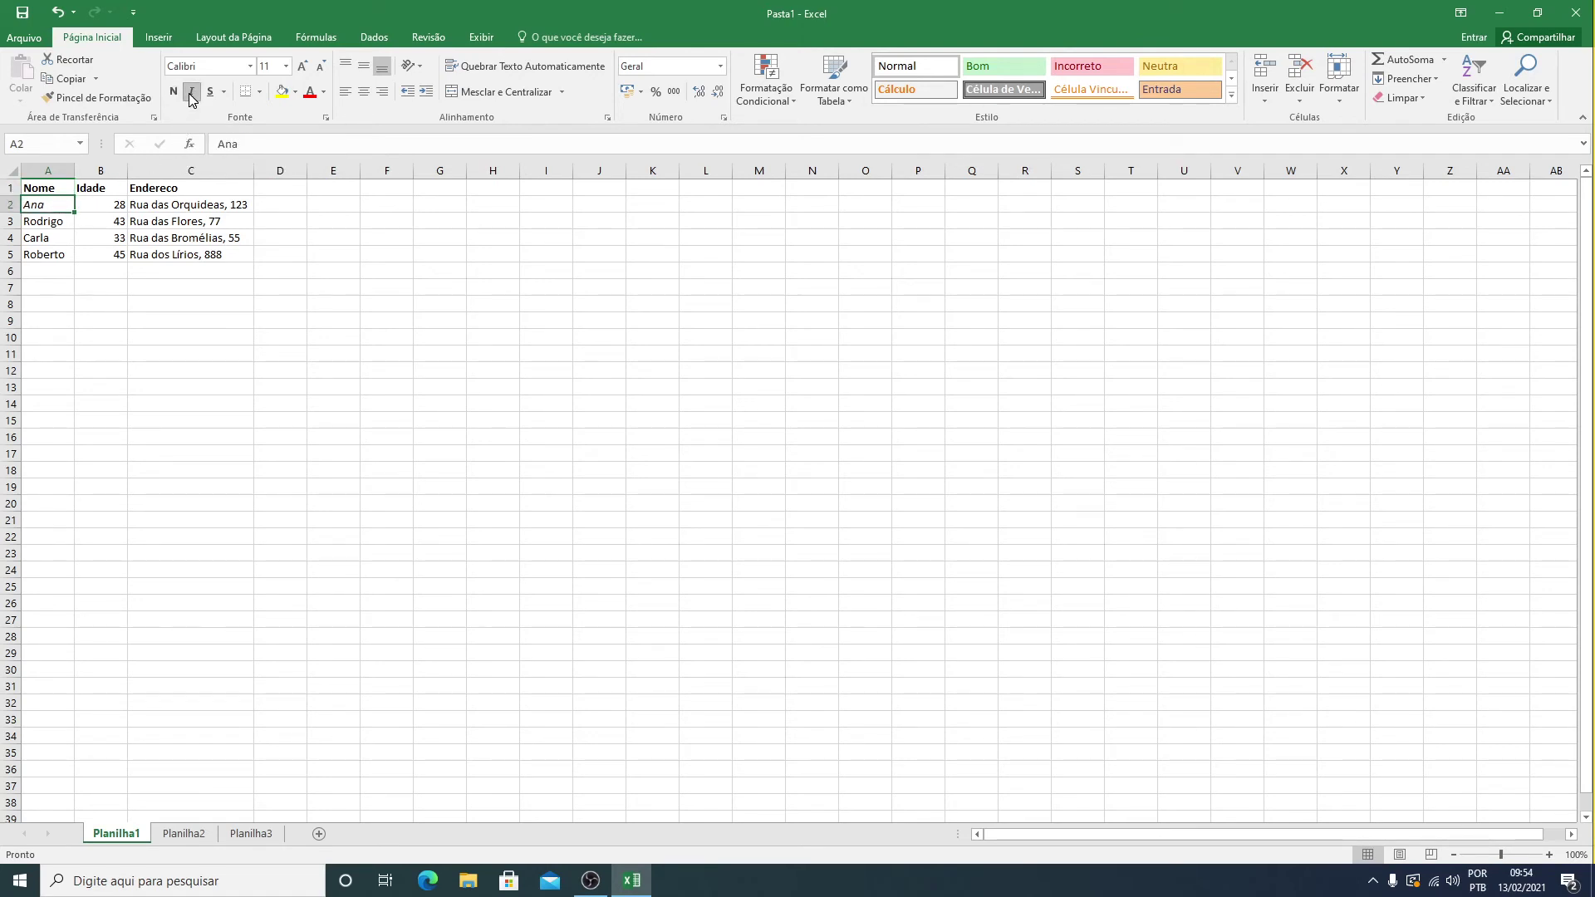
{"action": "left_click", "coordinate": [211, 98]}
{"action": "left_click", "coordinate": [225, 91]}
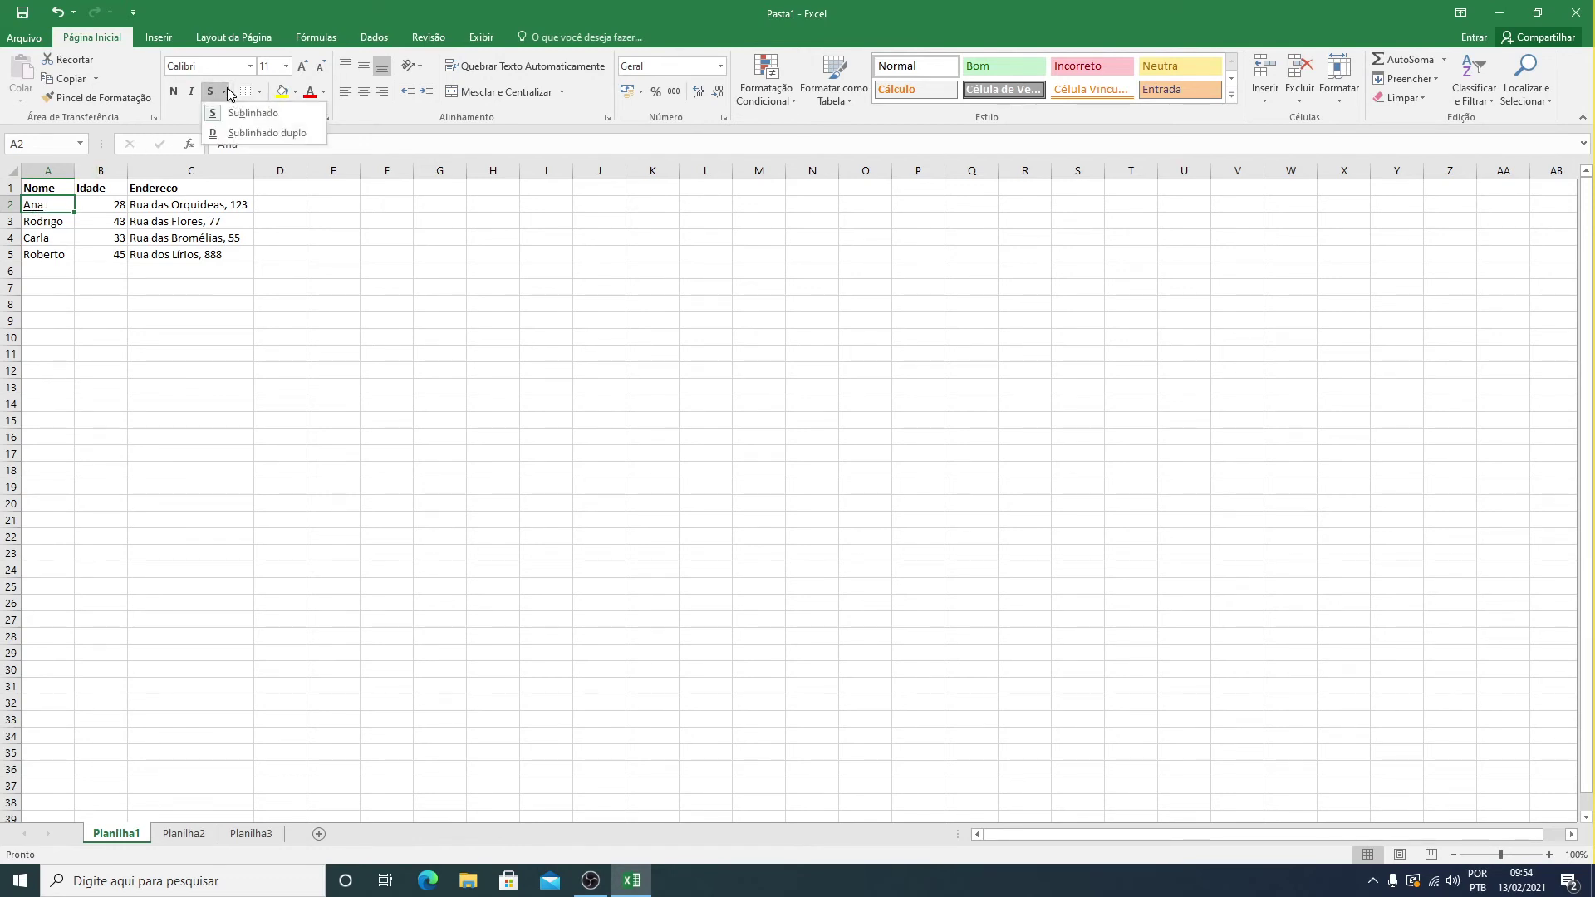
{"action": "left_click", "coordinate": [262, 133]}
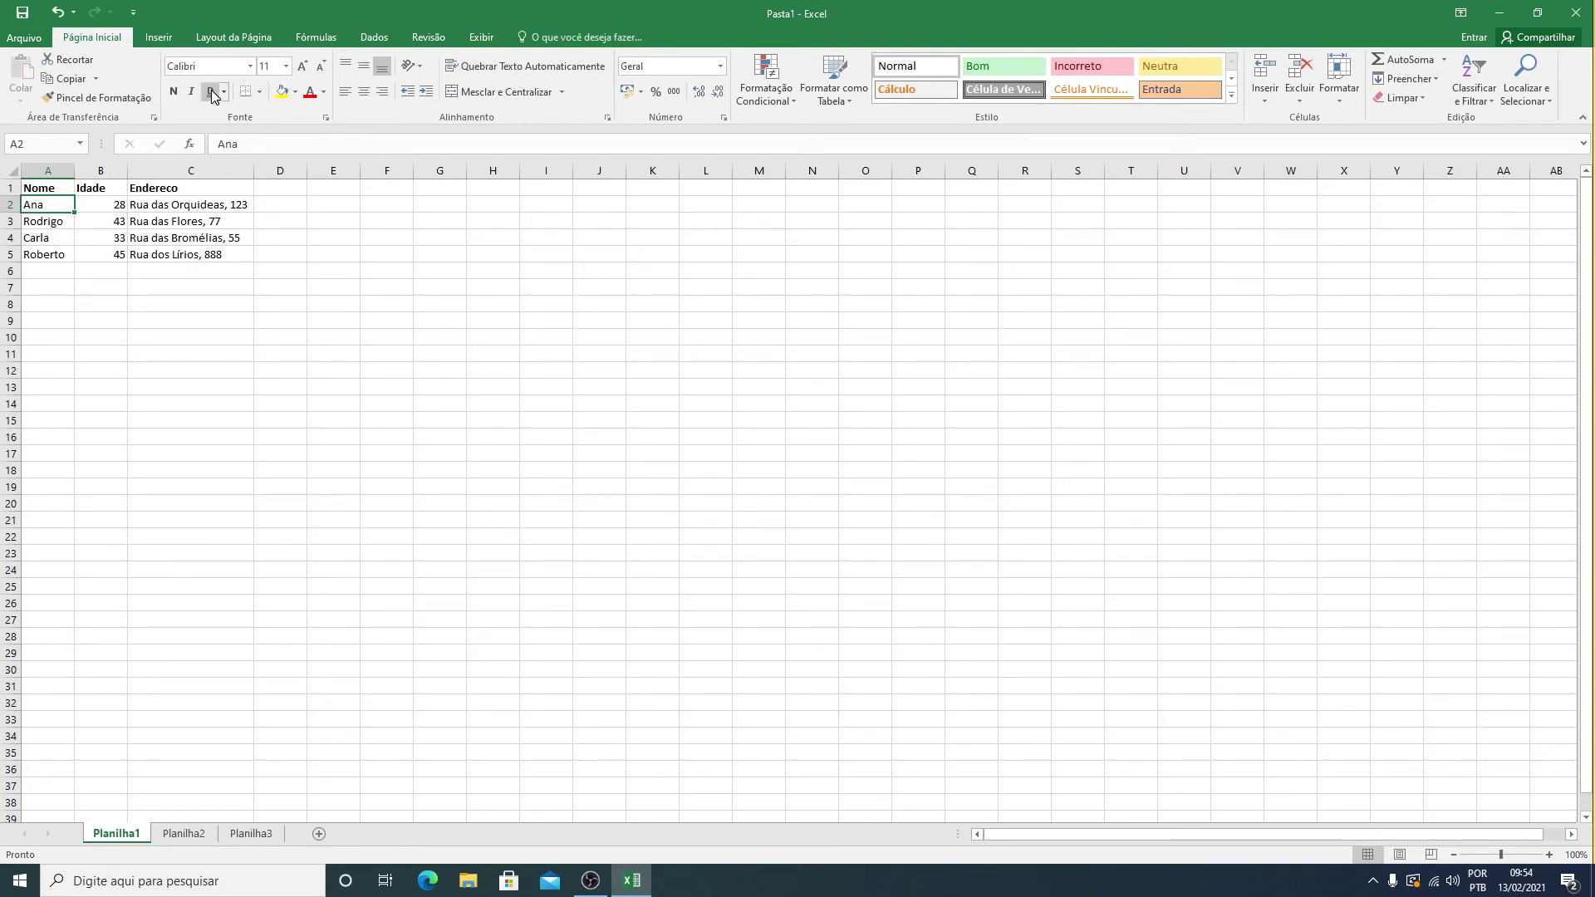
- Look through the available fonts for the Nome header in A1 and keep the Calibri body font
{"action": "left_click", "coordinate": [60, 191]}
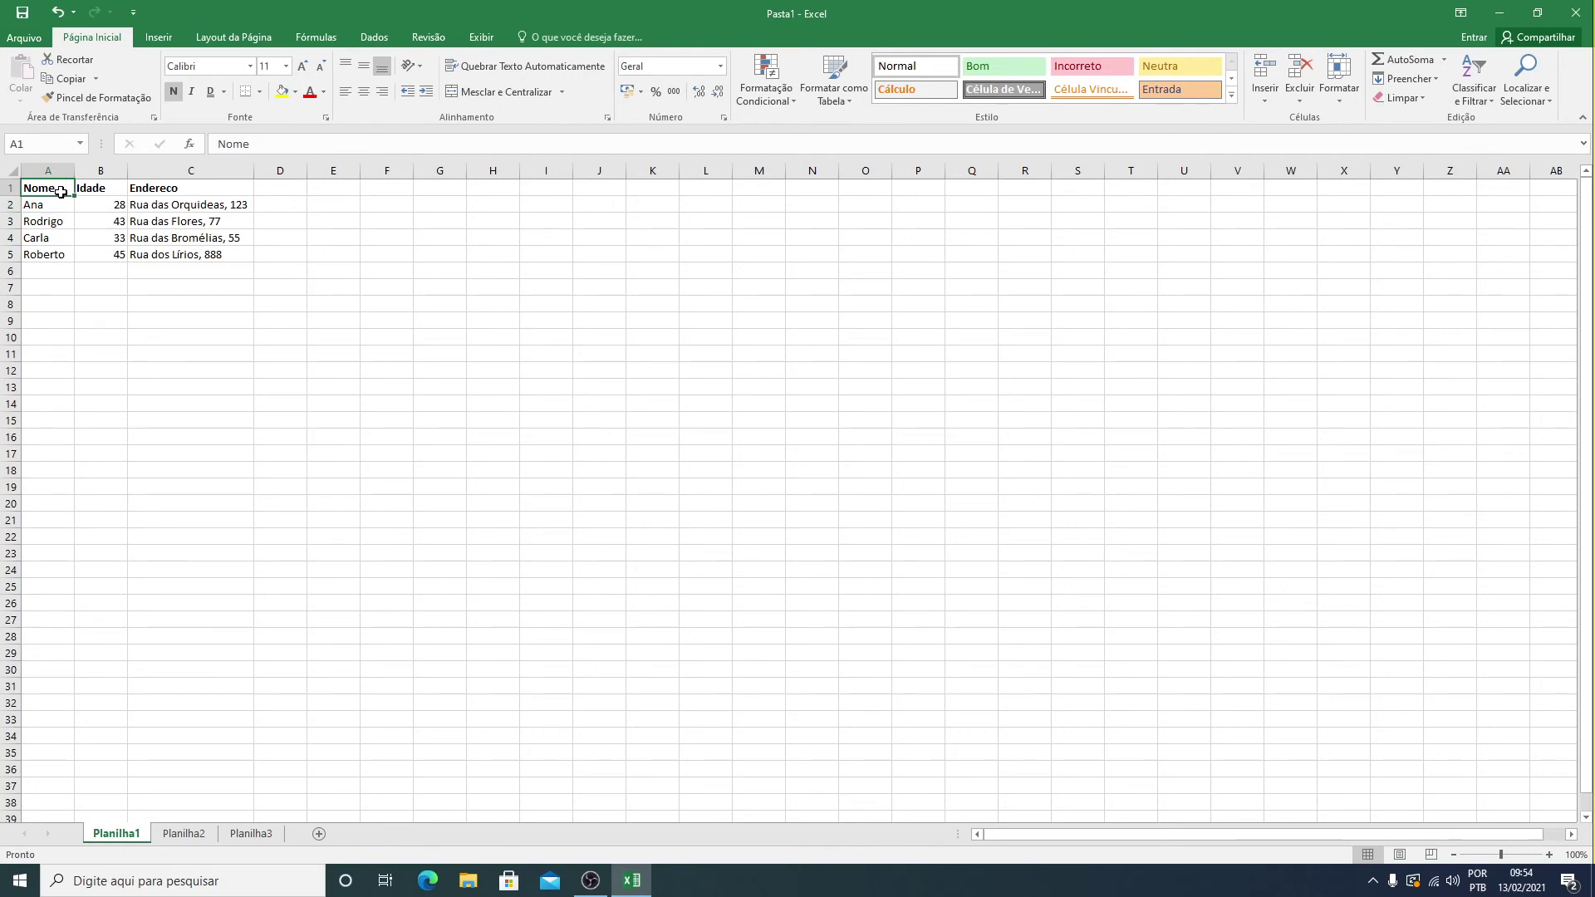
{"action": "left_click", "coordinate": [248, 66]}
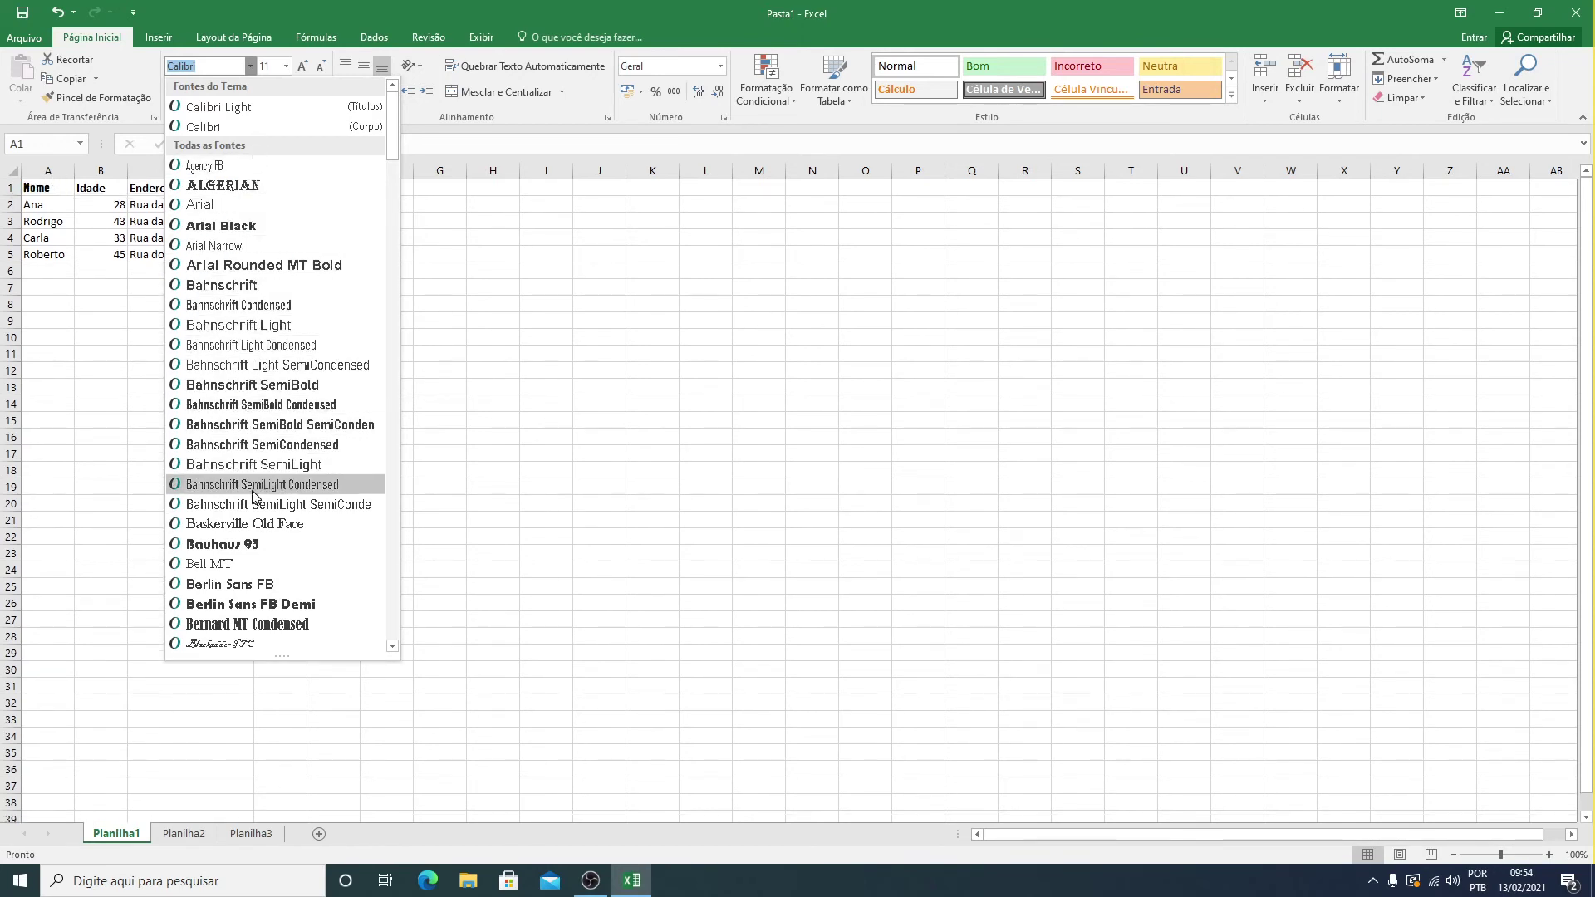
{"action": "scroll", "coordinate": [260, 489], "scroll_direction": "down", "scroll_amount": 6}
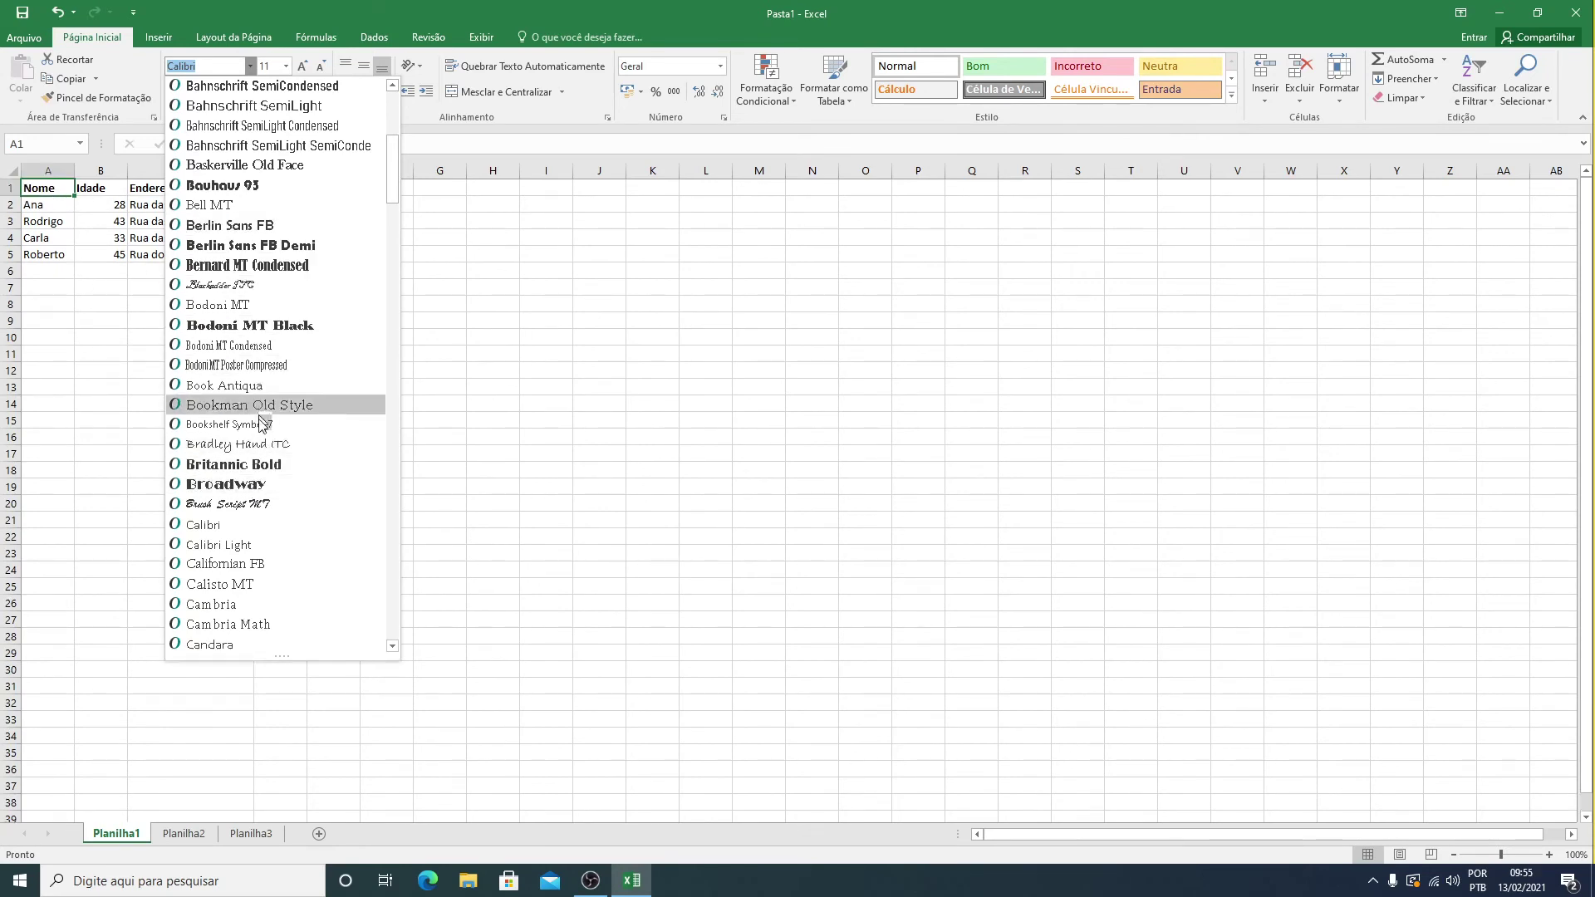
{"action": "scroll", "coordinate": [249, 525], "scroll_direction": "down", "scroll_amount": 3}
{"action": "scroll", "coordinate": [241, 196], "scroll_direction": "up", "scroll_amount": 4}
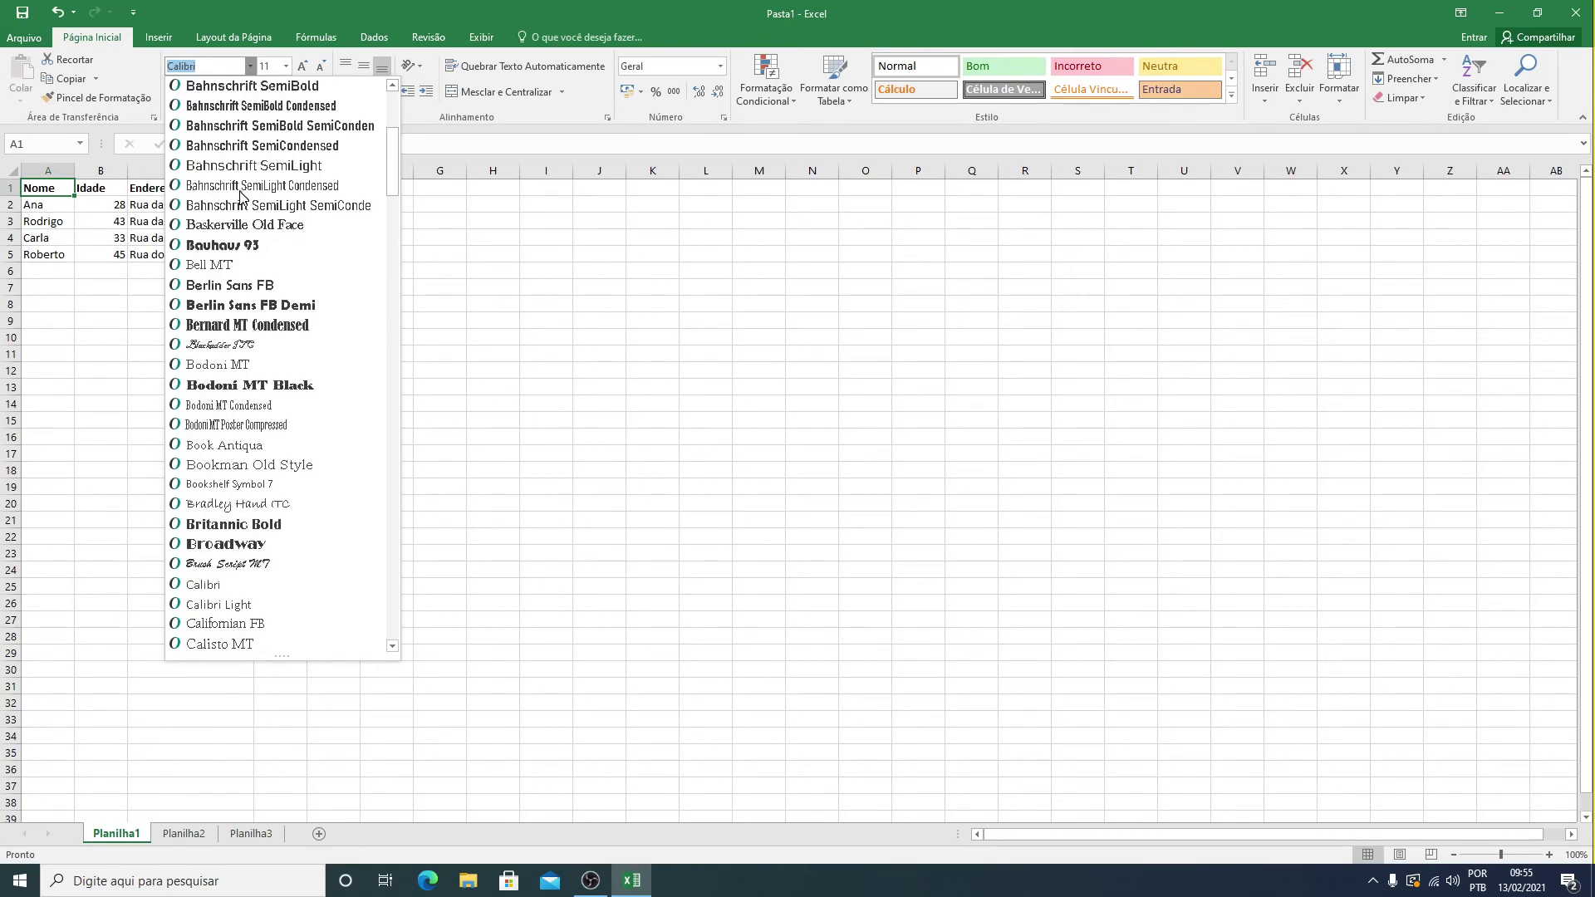
{"action": "scroll", "coordinate": [241, 196], "scroll_direction": "up", "scroll_amount": 5}
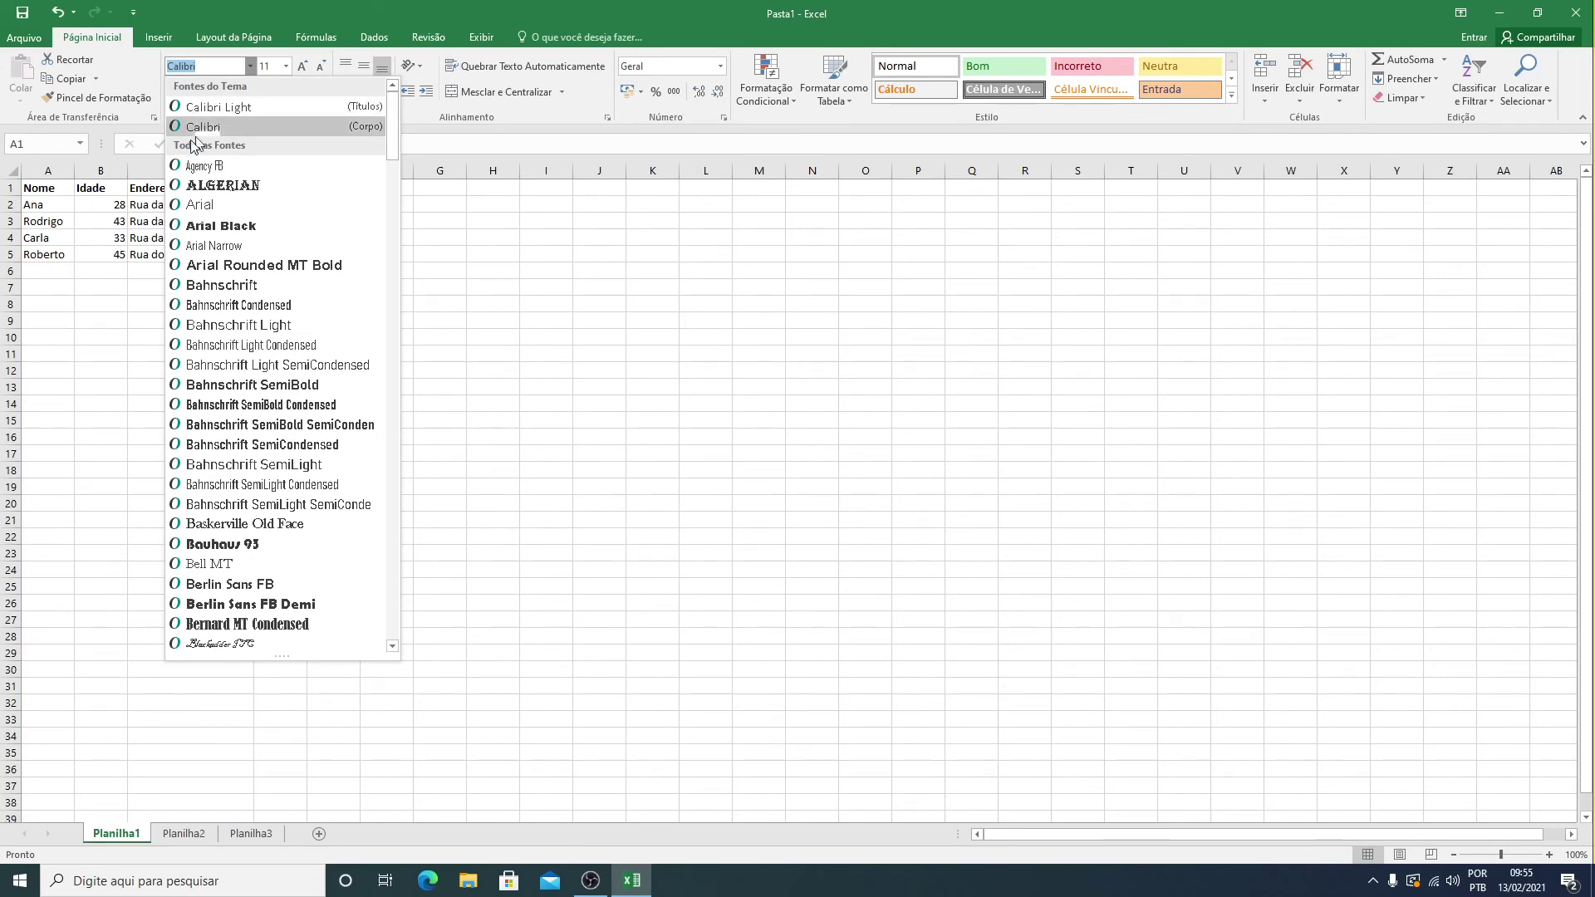
{"action": "left_click", "coordinate": [216, 126]}
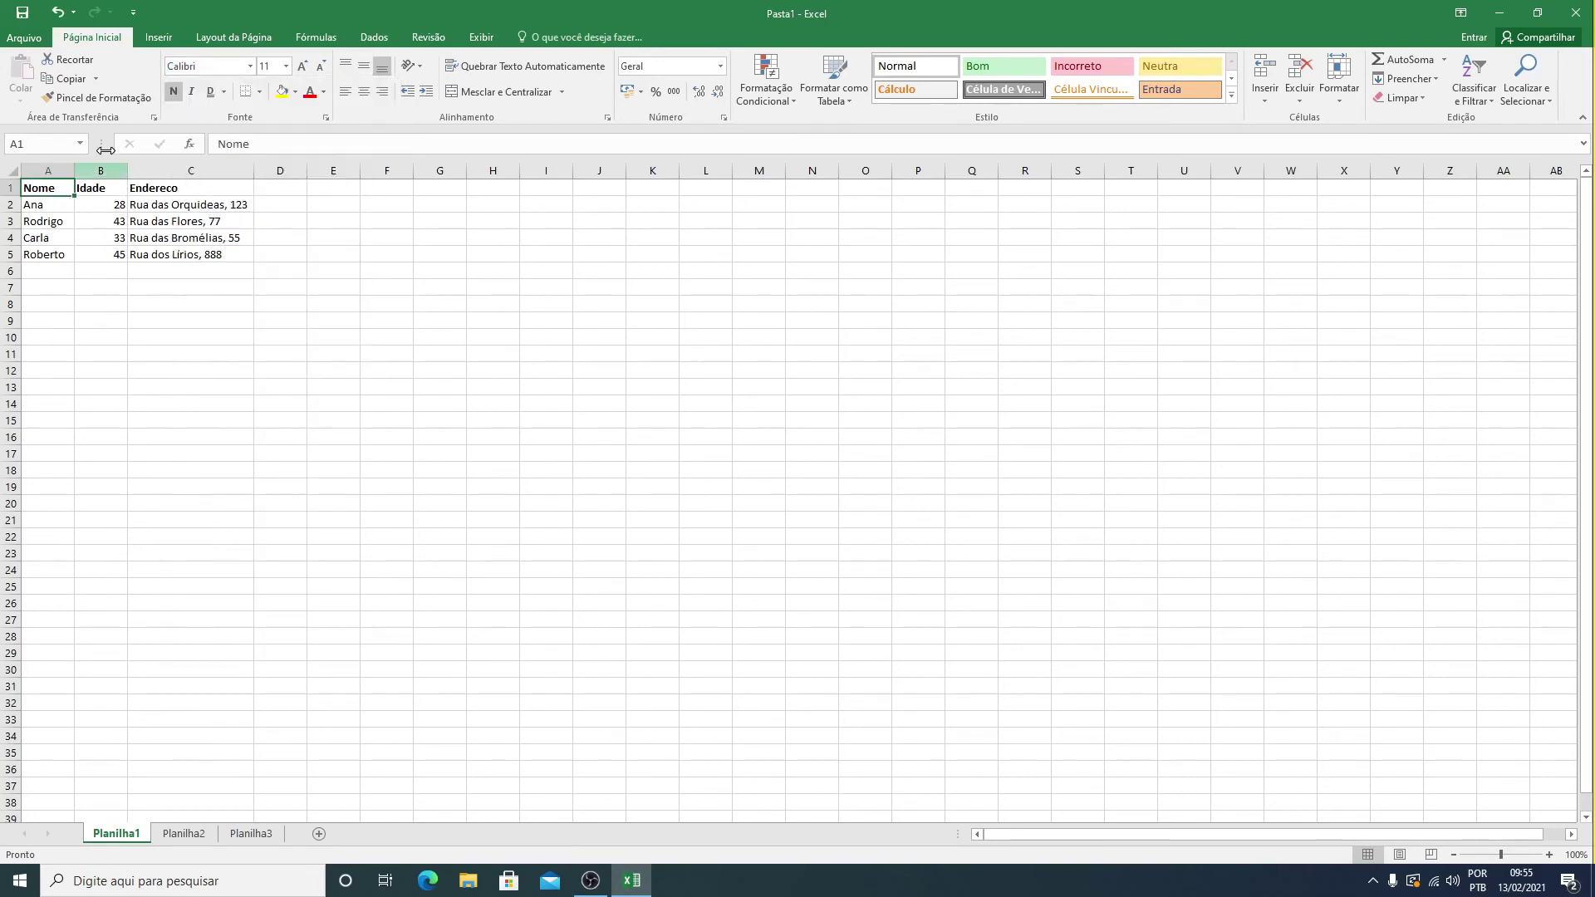
- Set the font size of the headers in A1:C1 to 12
{"action": "left_click", "coordinate": [285, 68]}
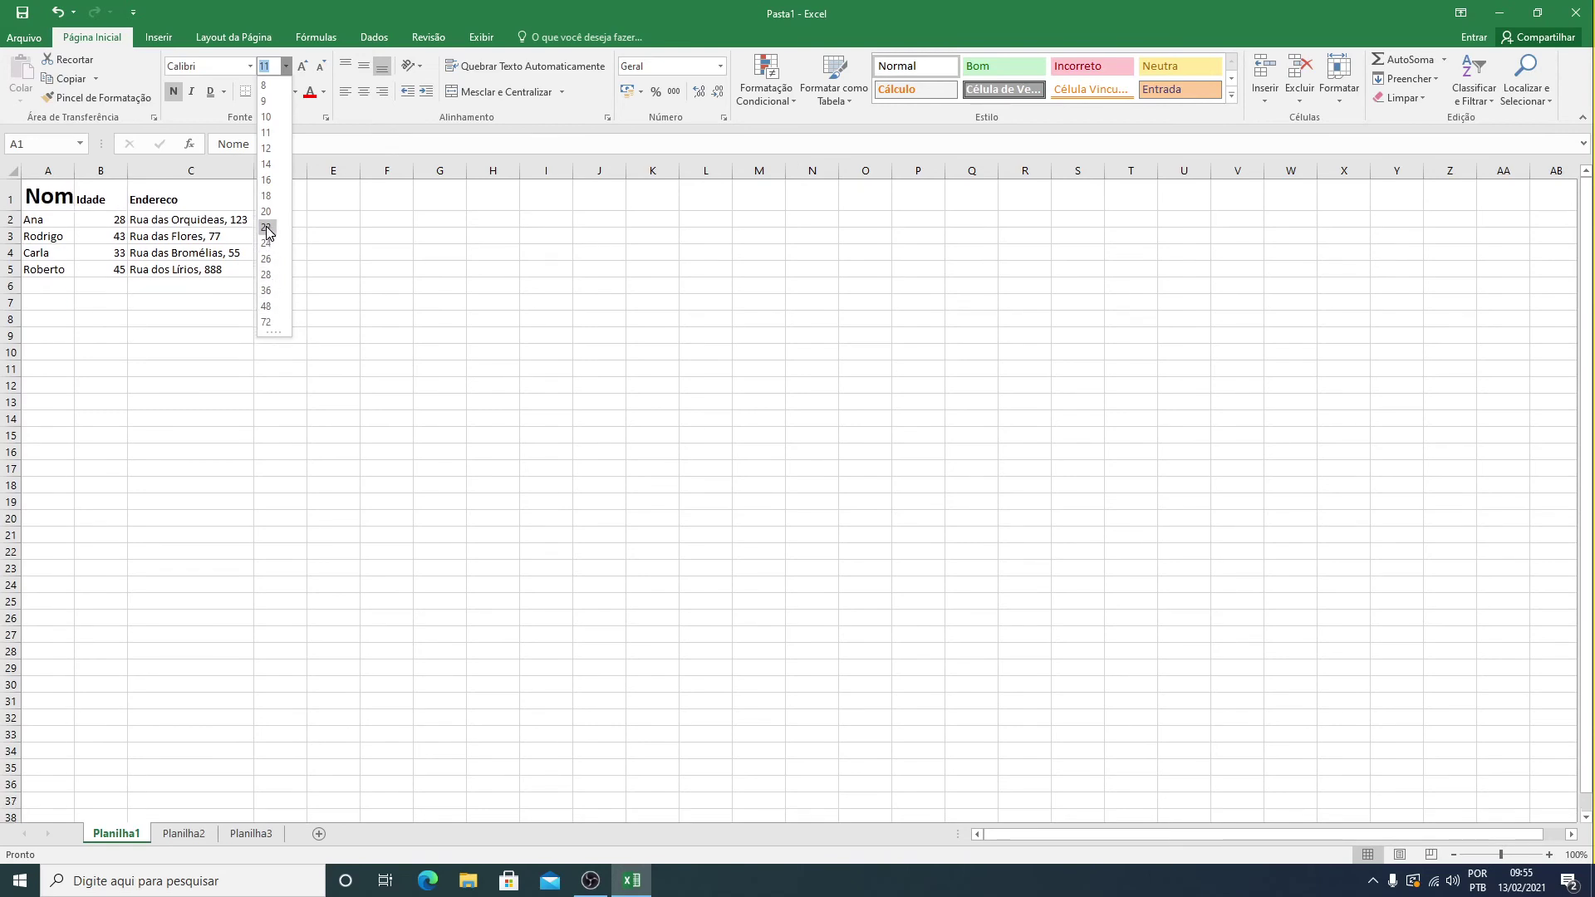
{"action": "left_click", "coordinate": [48, 256]}
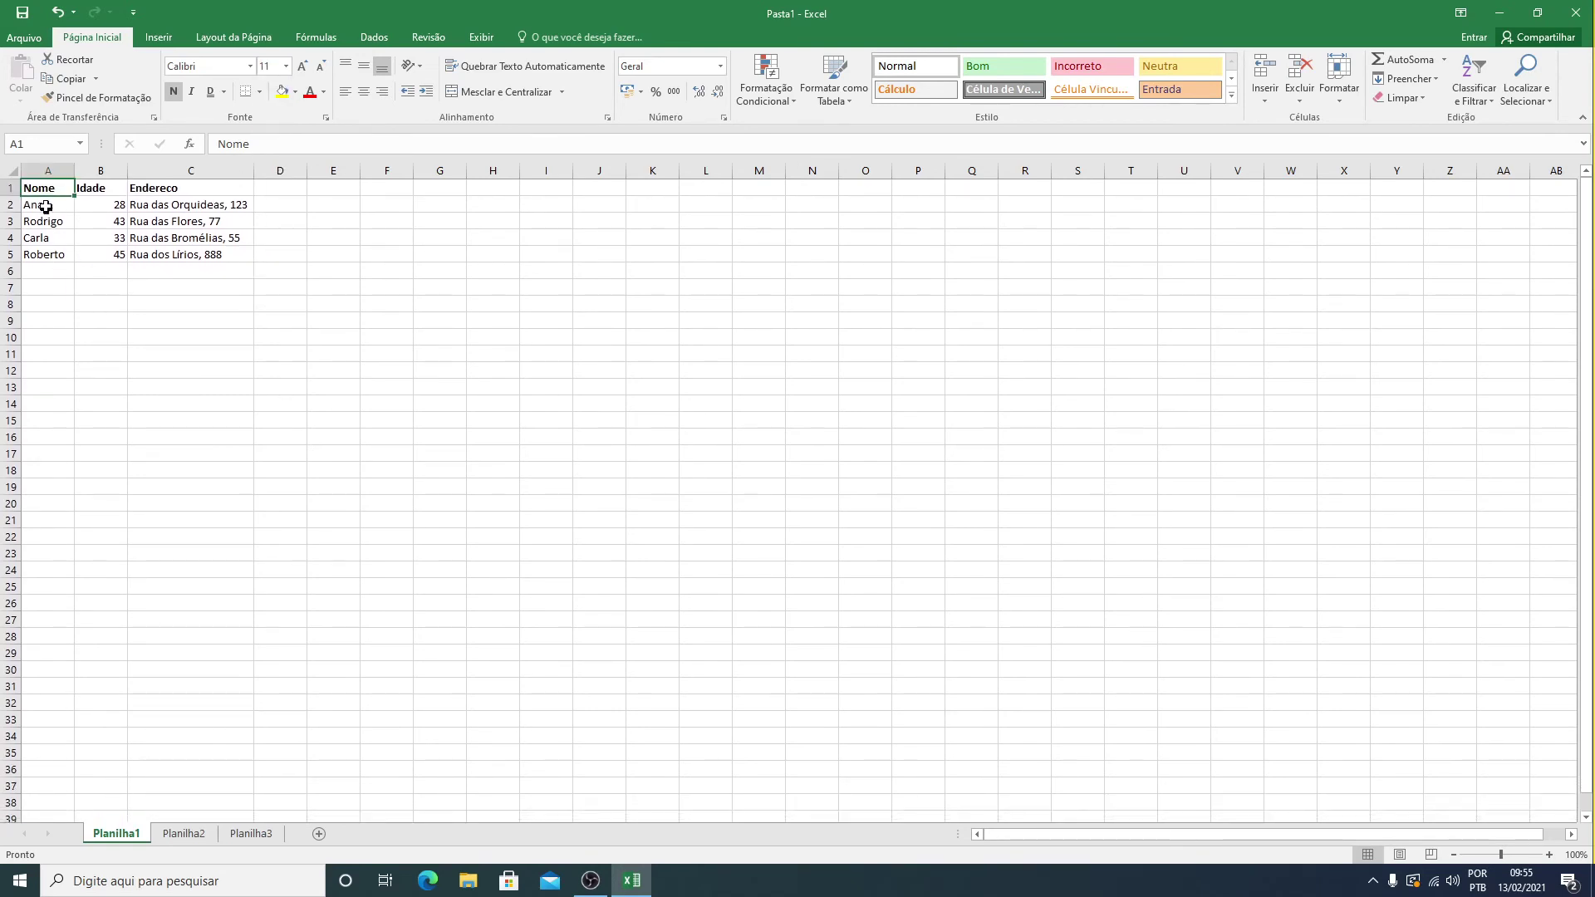
{"action": "left_click", "coordinate": [185, 186], "text": "shift"}
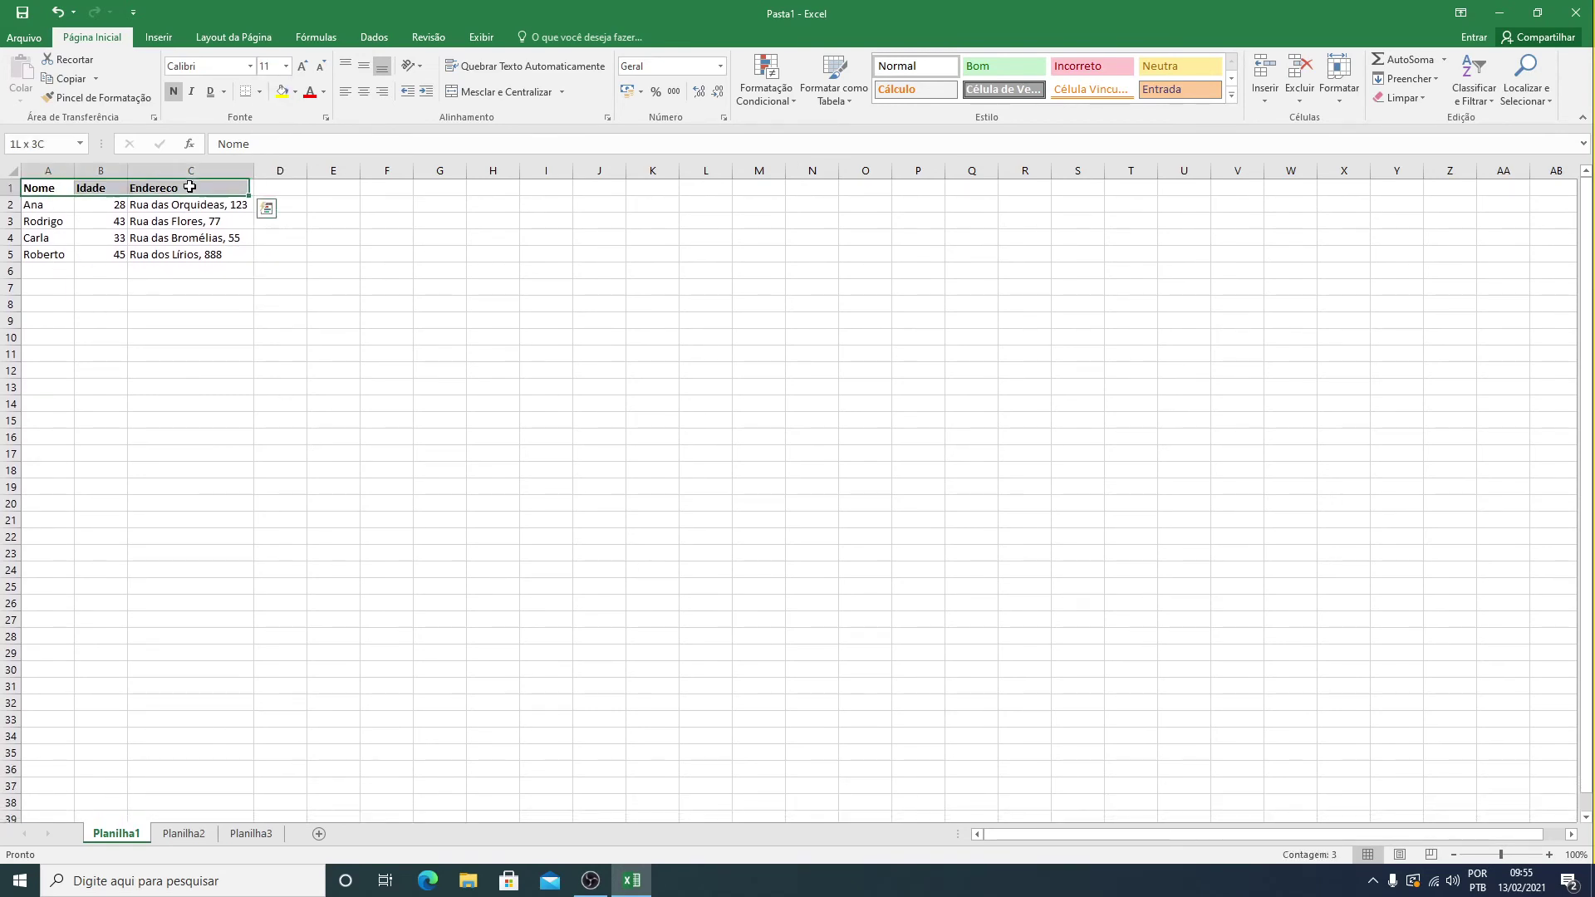
{"action": "left_click", "coordinate": [286, 67]}
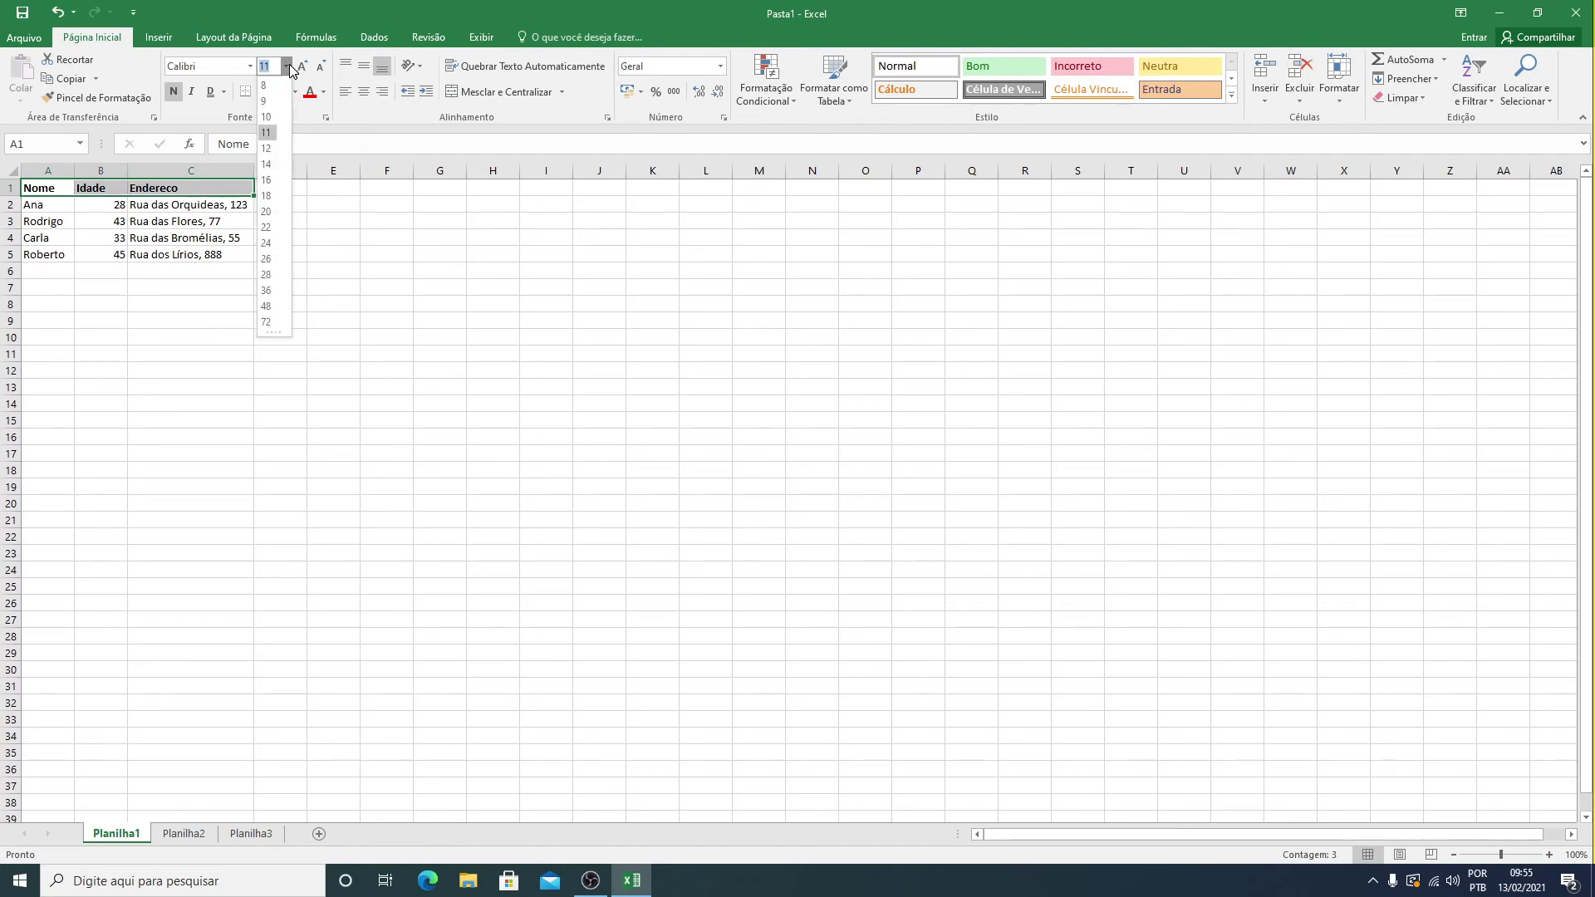
{"action": "left_click", "coordinate": [272, 145]}
{"action": "left_click", "coordinate": [199, 241]}
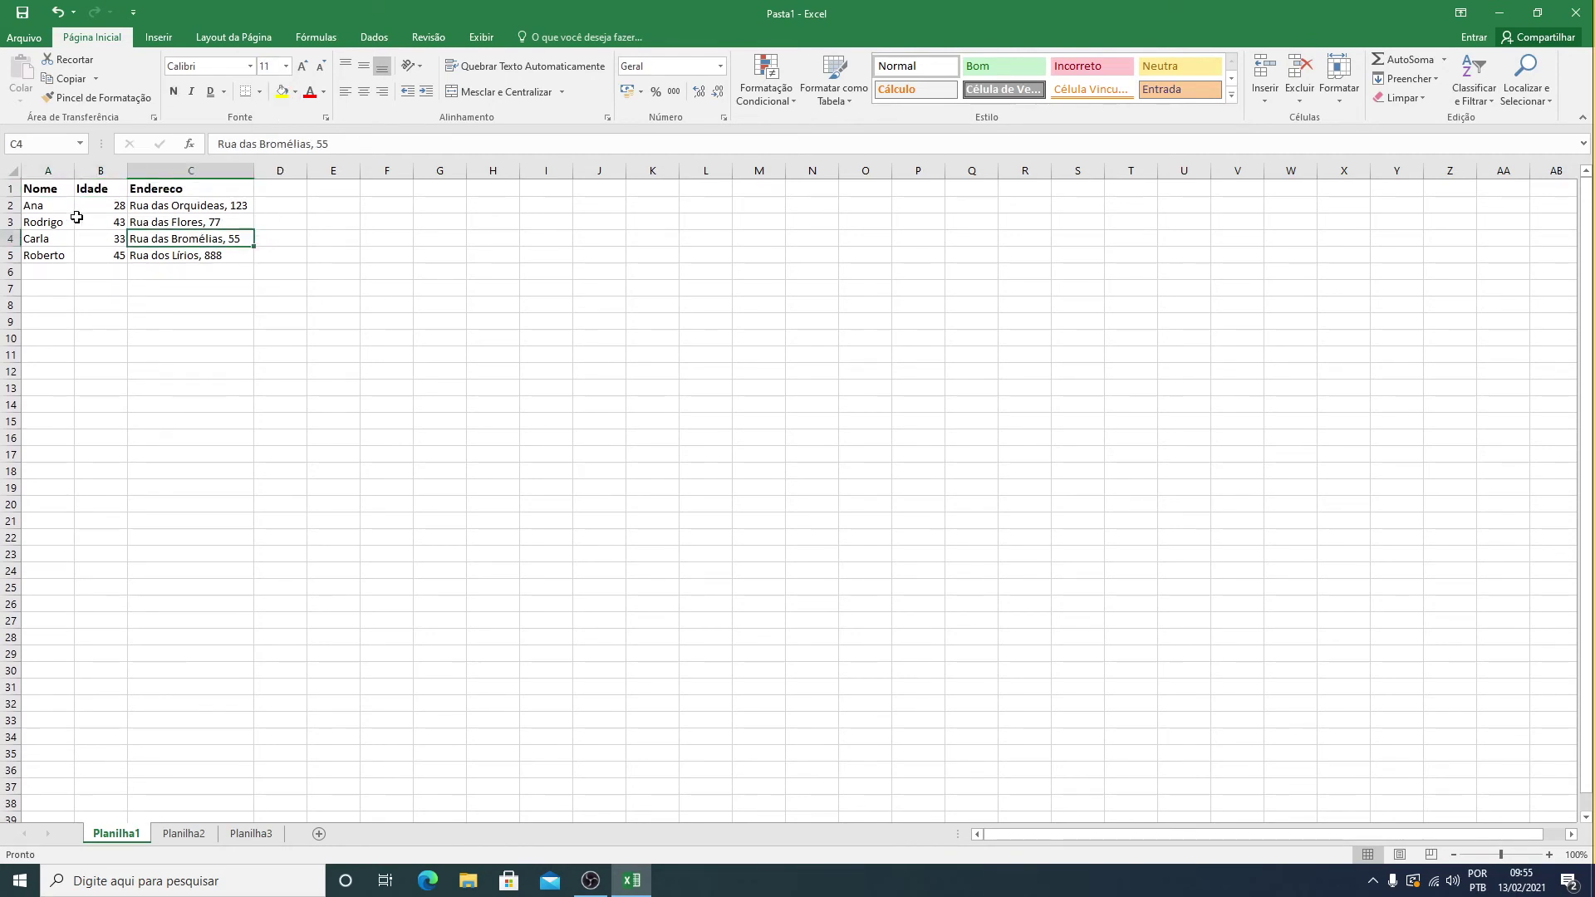
{"action": "left_click", "coordinate": [173, 221]}
{"action": "left_click", "coordinate": [43, 205]}
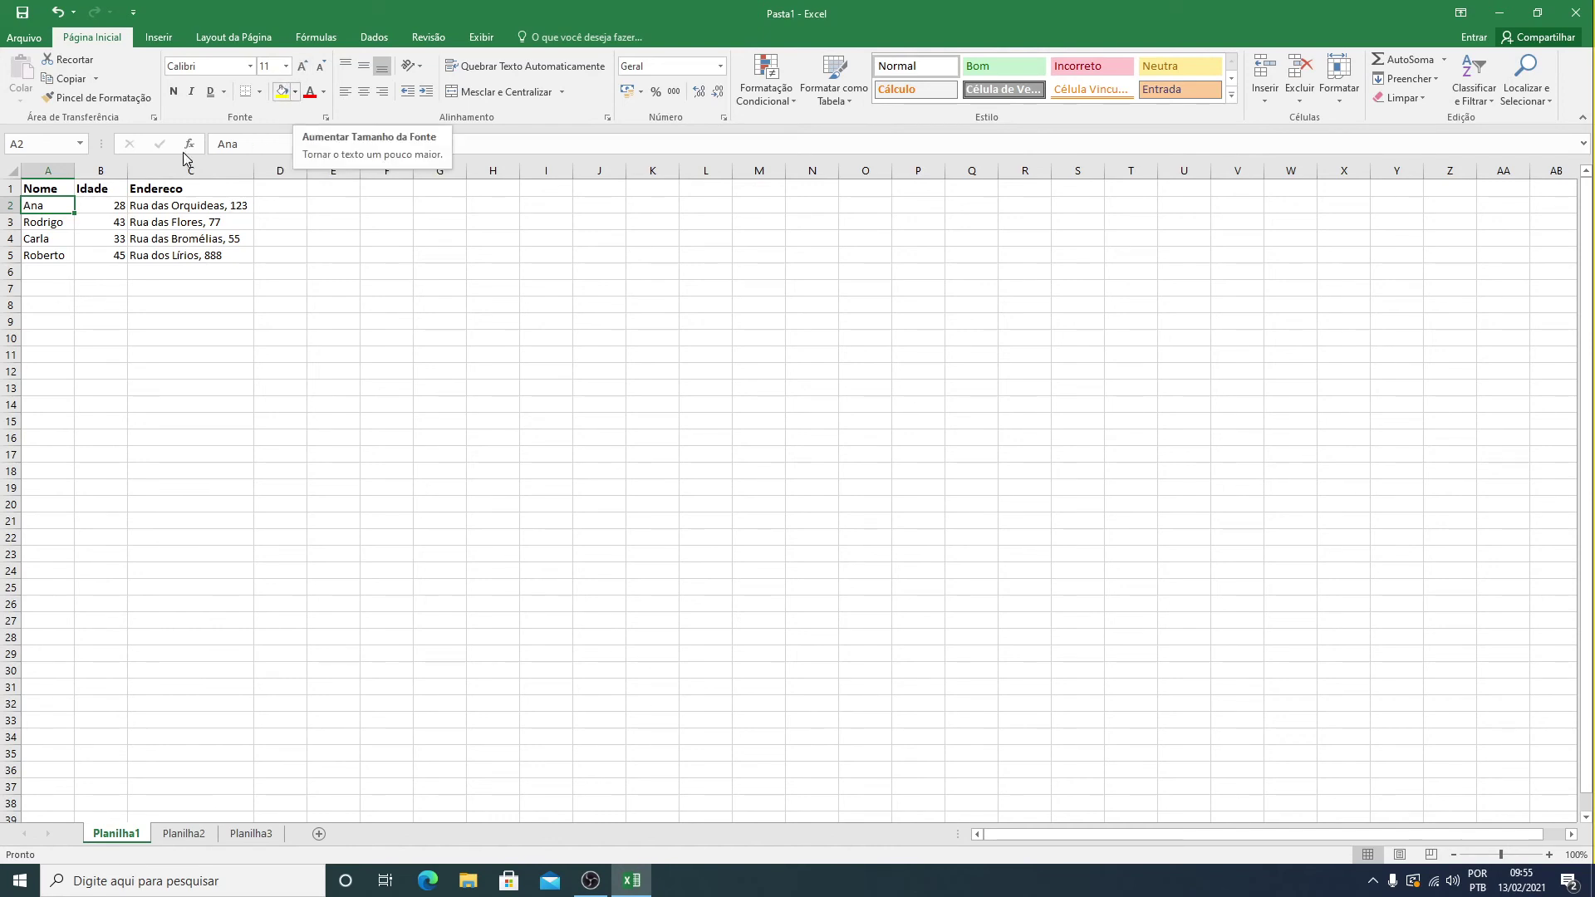
- Enlarge the font of the Nome header in A1 by several increments and reduce it back to size 12
{"action": "left_click", "coordinate": [54, 189]}
{"action": "left_click", "coordinate": [304, 70]}
{"action": "left_click", "coordinate": [304, 70]}
{"action": "left_click", "coordinate": [304, 70]}
{"action": "left_click", "coordinate": [304, 69]}
{"action": "left_click", "coordinate": [304, 70]}
{"action": "left_click", "coordinate": [304, 70]}
{"action": "left_click", "coordinate": [321, 68]}
{"action": "left_click", "coordinate": [320, 68]}
{"action": "left_click", "coordinate": [320, 65]}
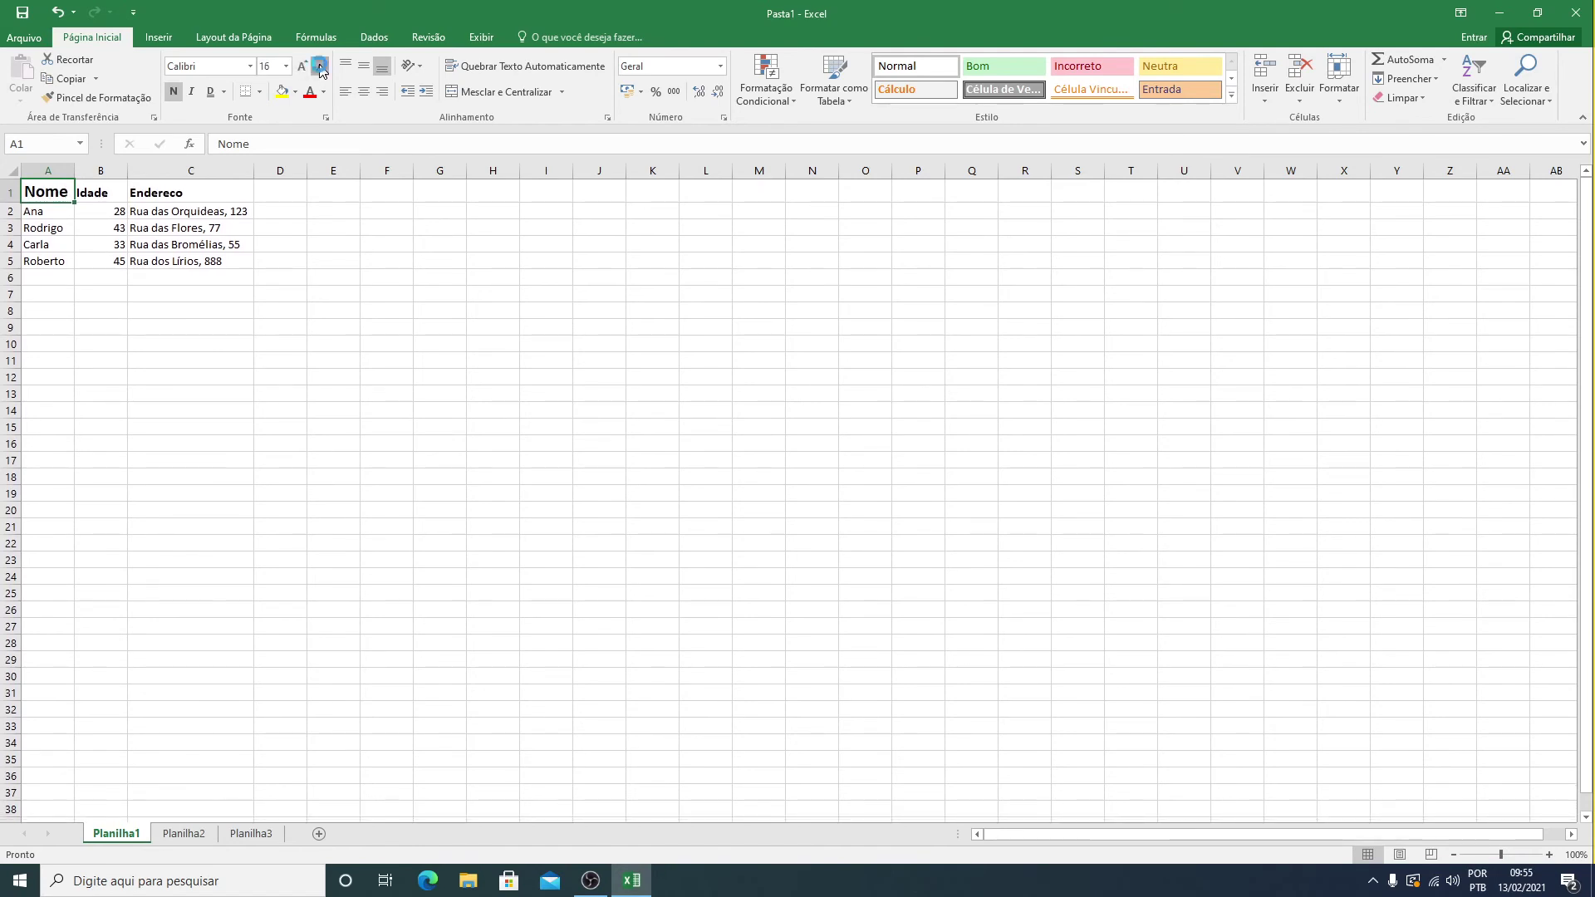
{"action": "left_click", "coordinate": [320, 65]}
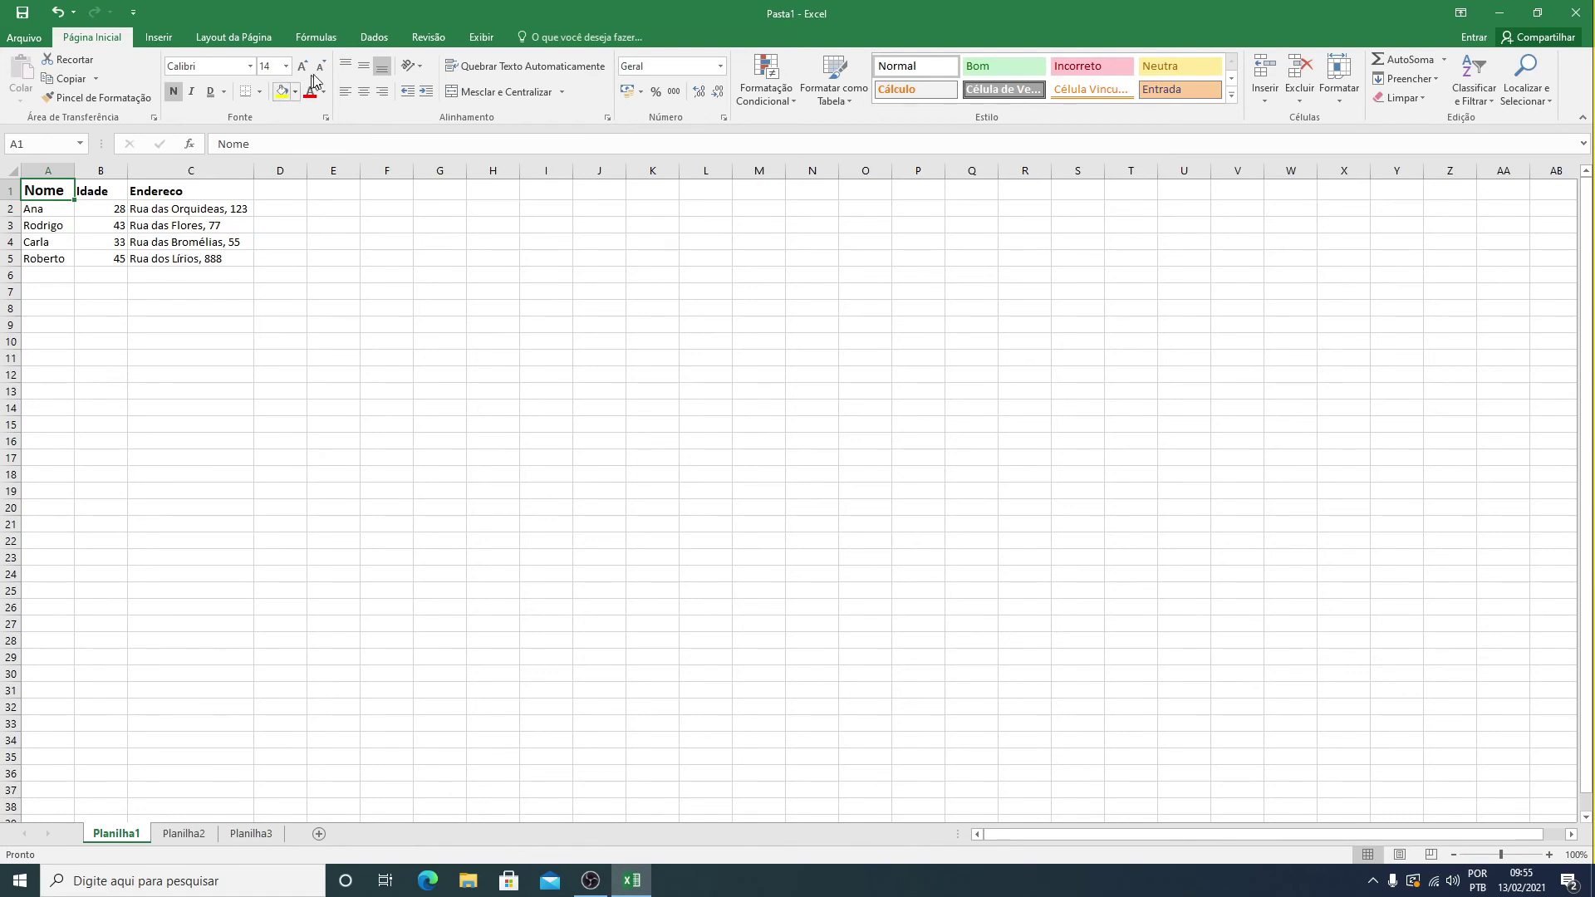
{"action": "left_click", "coordinate": [321, 68]}
{"action": "left_click", "coordinate": [320, 68]}
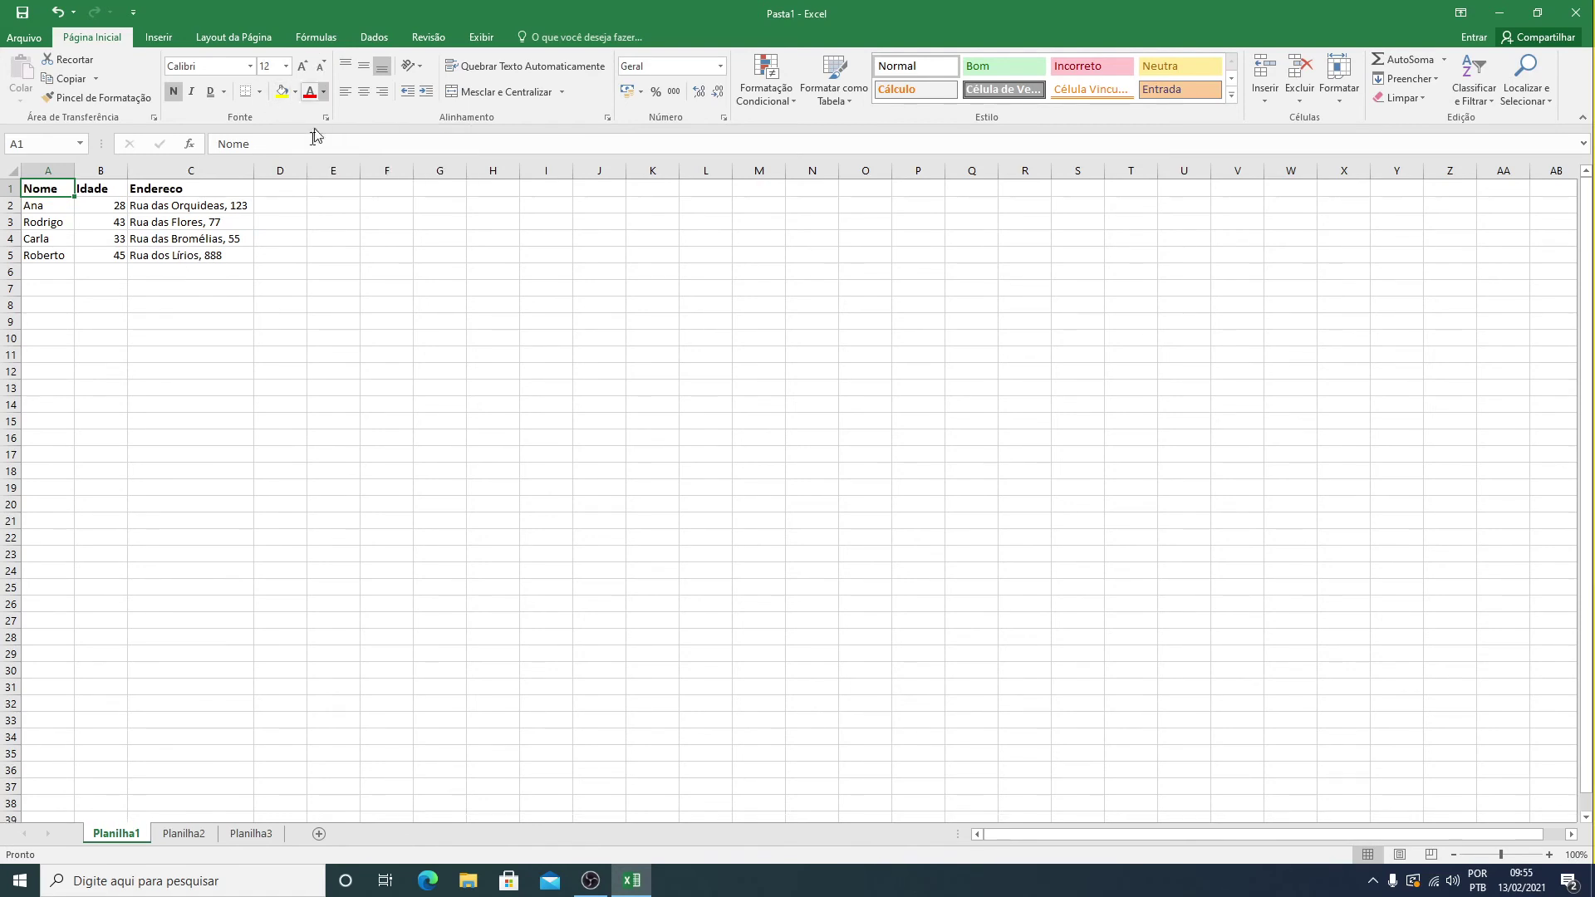
{"action": "left_click", "coordinate": [223, 239]}
- Fill the Nome header cell A1 with yellow and replace that fill with the lightest gold theme colour
{"action": "left_click", "coordinate": [58, 191]}
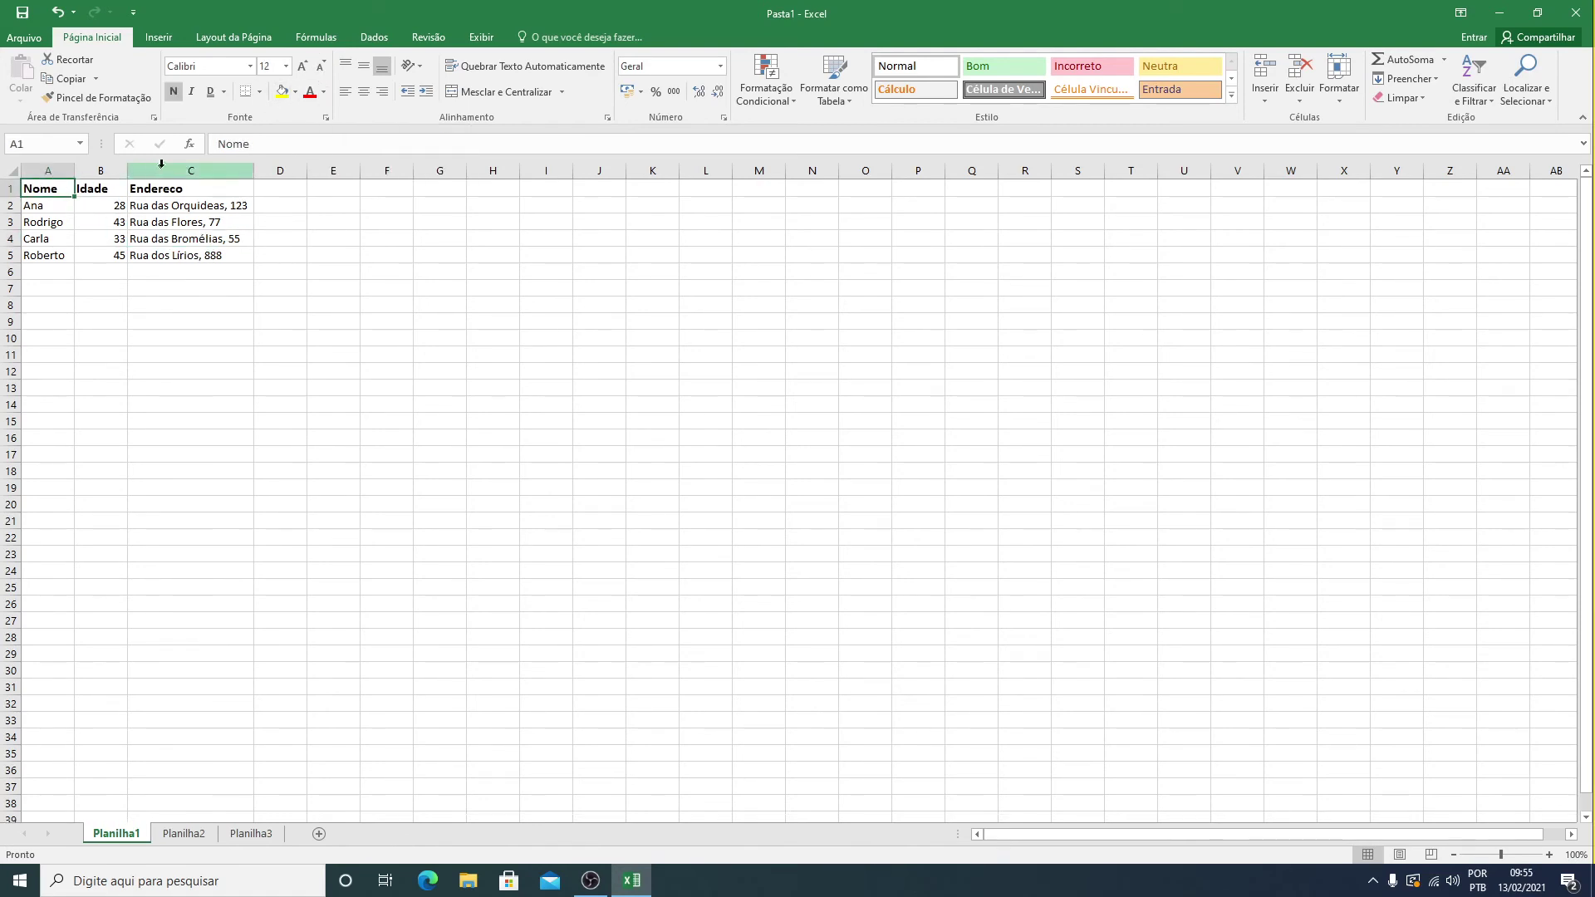
{"action": "left_click", "coordinate": [281, 93]}
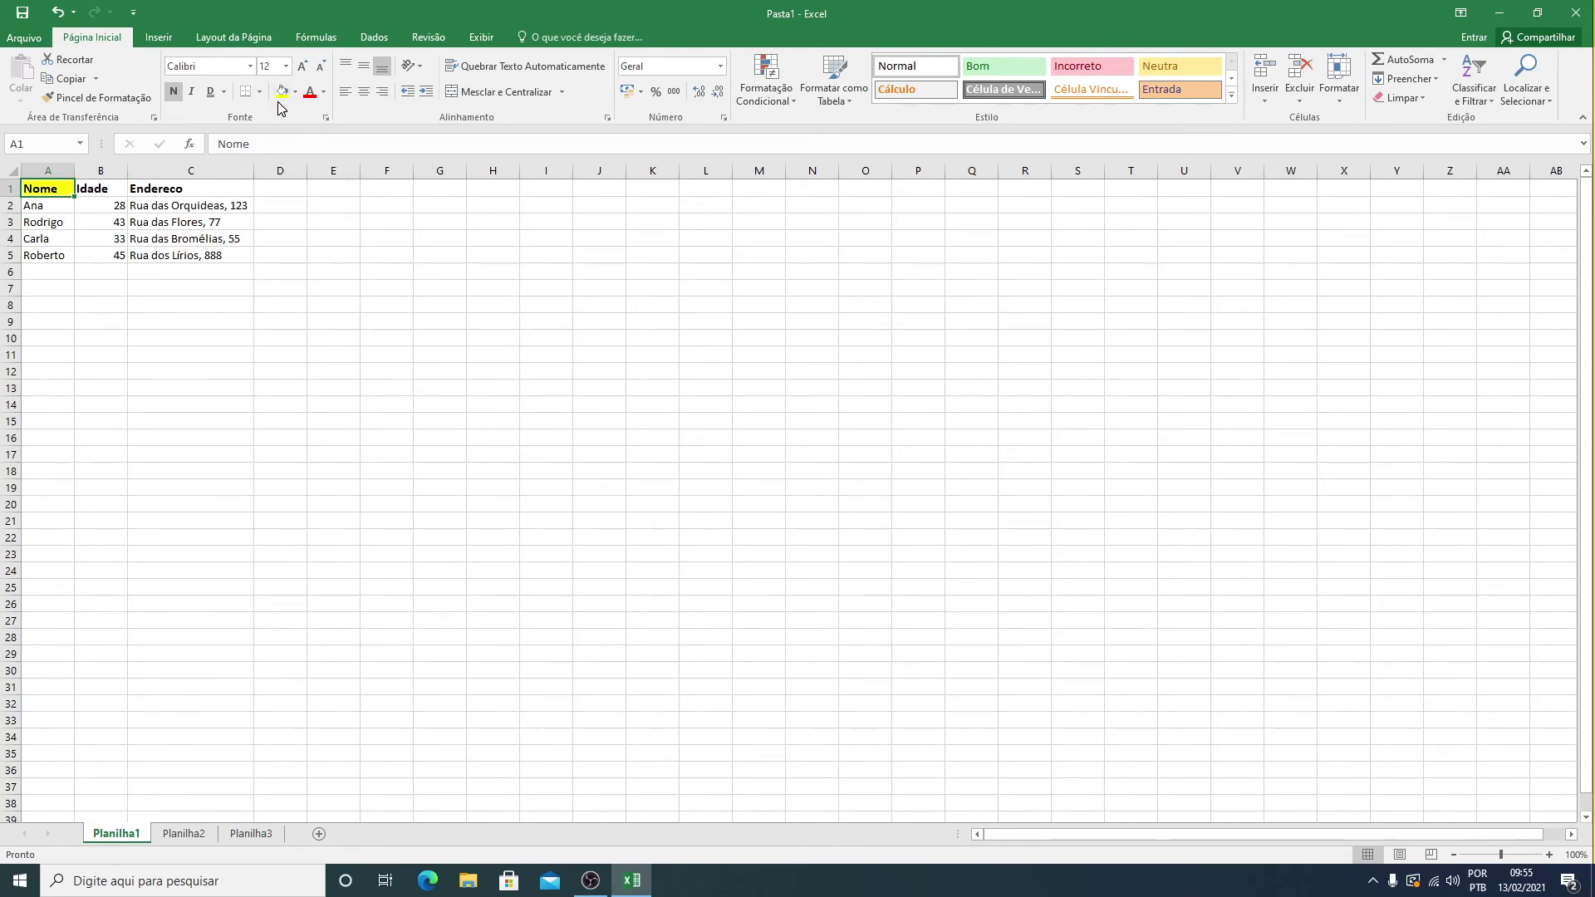
{"action": "left_click", "coordinate": [295, 92]}
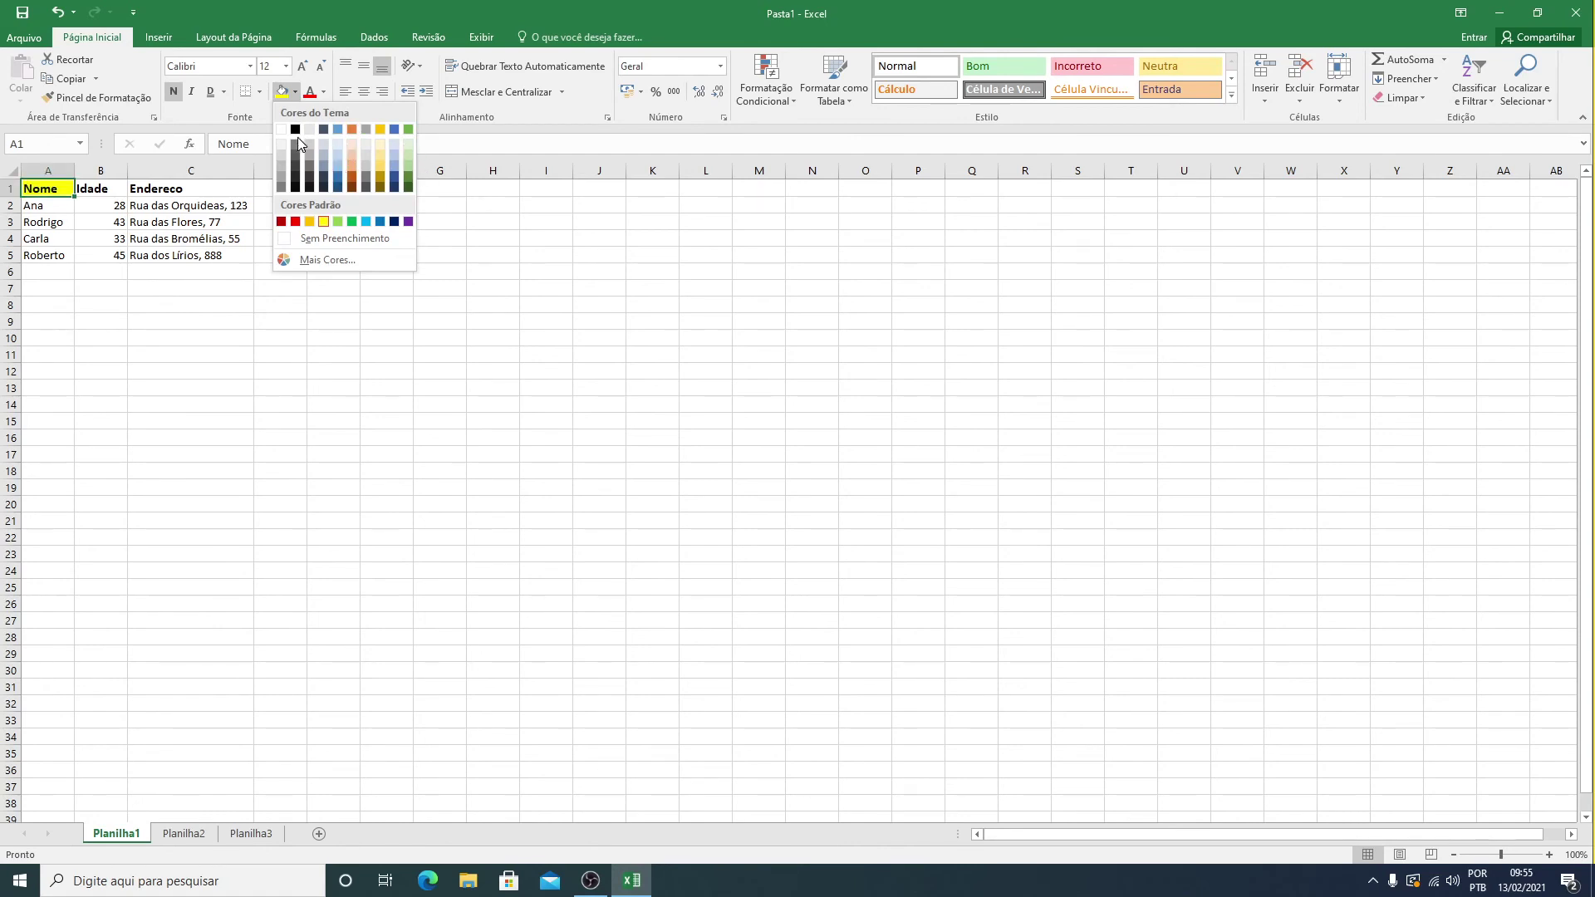
{"action": "left_click", "coordinate": [382, 146]}
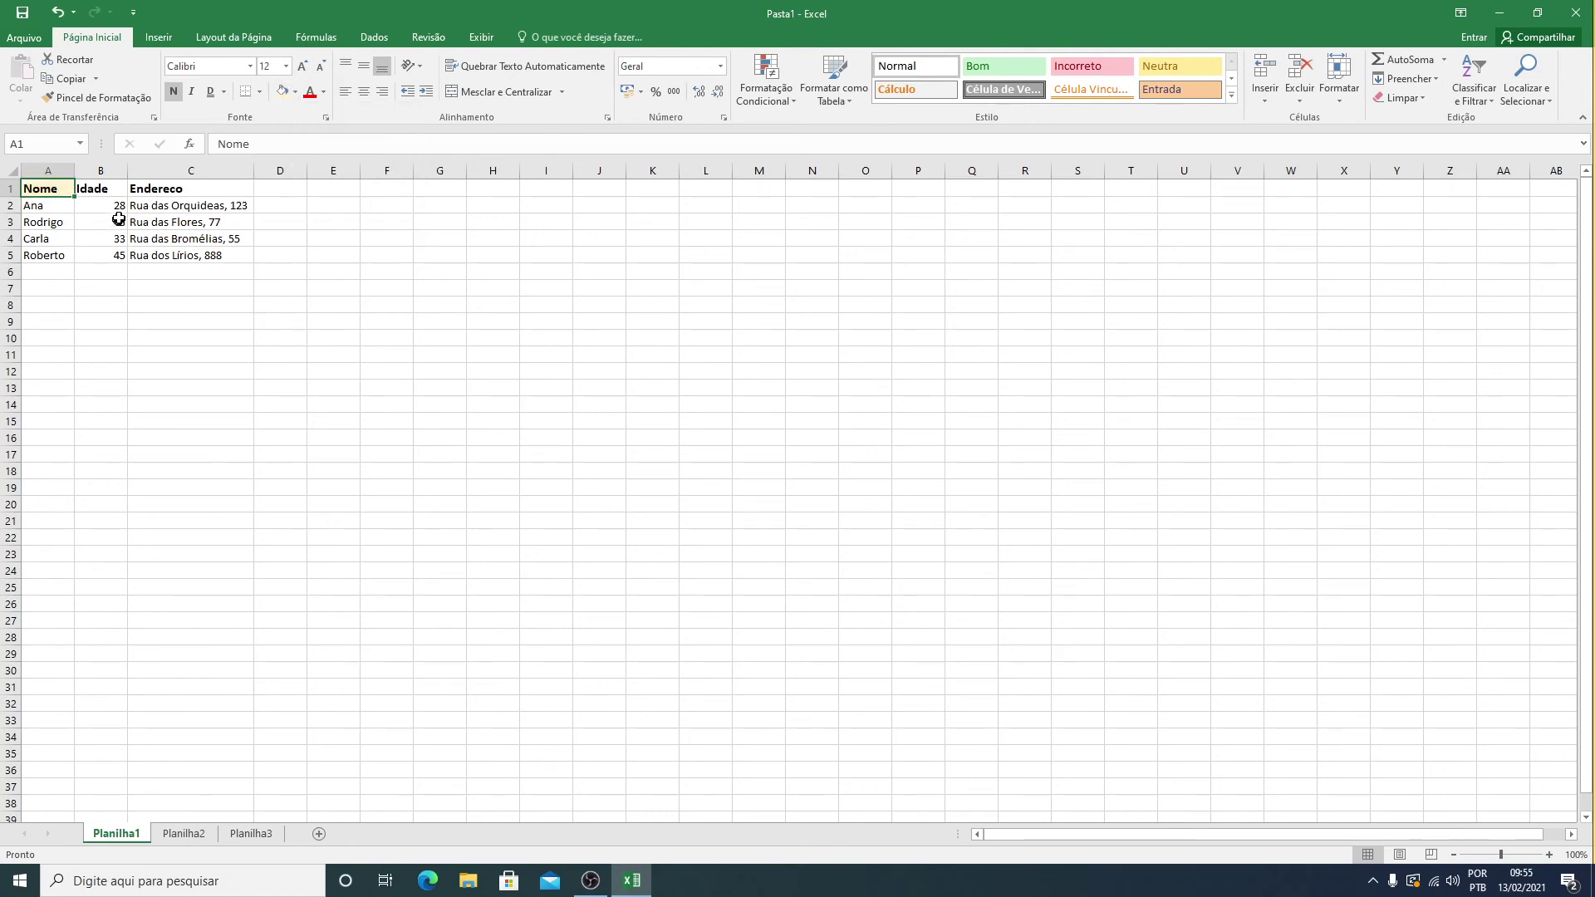
- Fill the header cells A1:C1 with the lightest gold theme colour
{"action": "left_click", "coordinate": [168, 189], "text": "shift"}
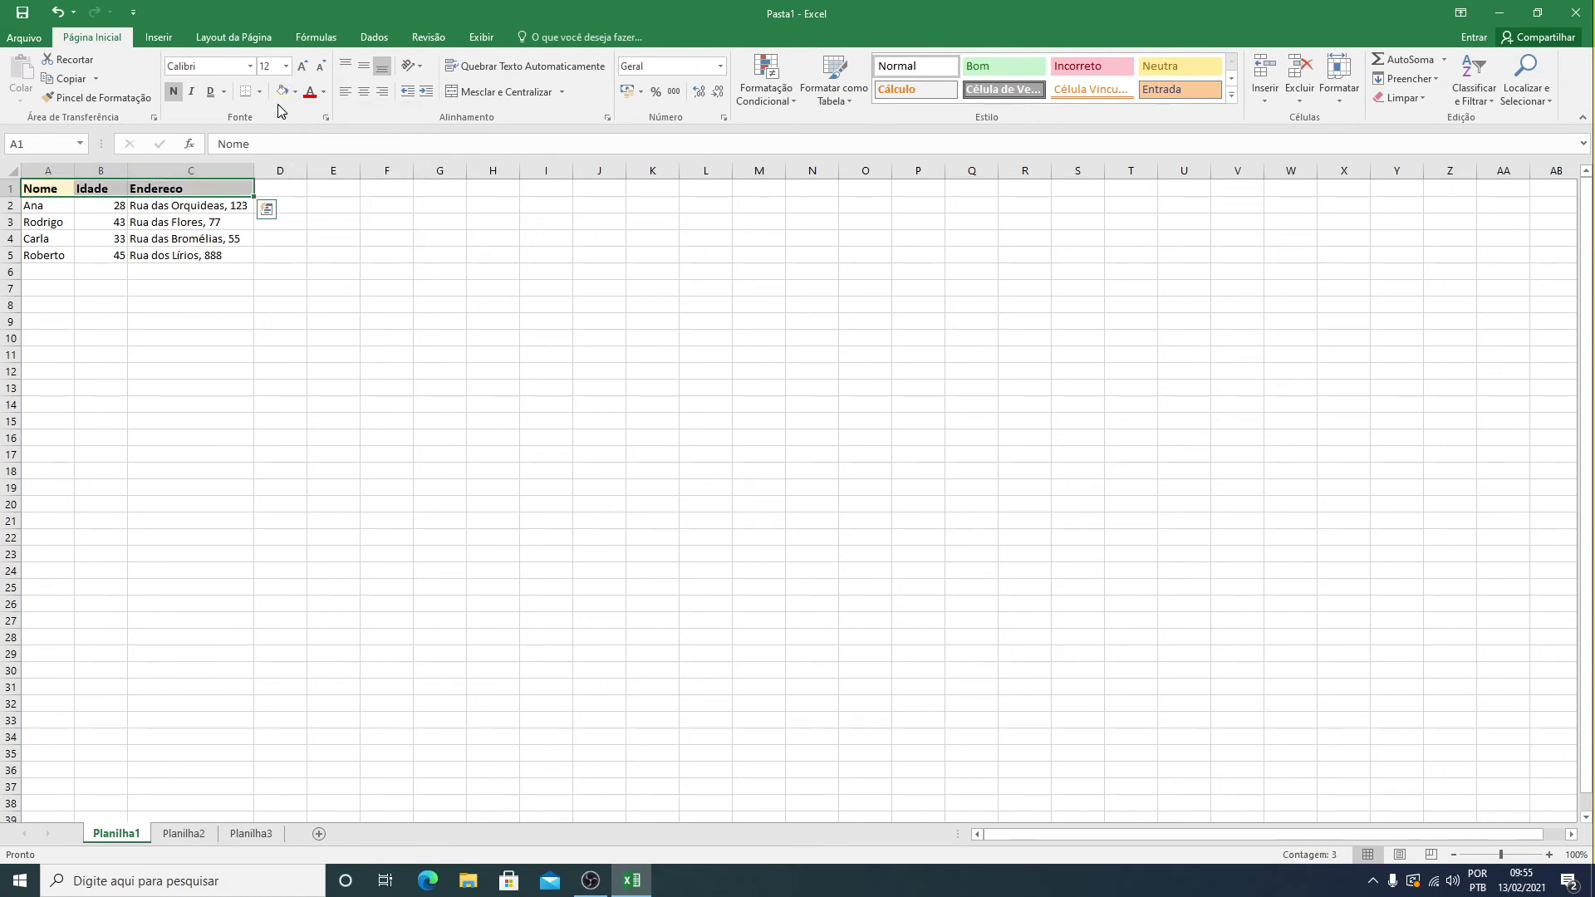
{"action": "left_click", "coordinate": [145, 225]}
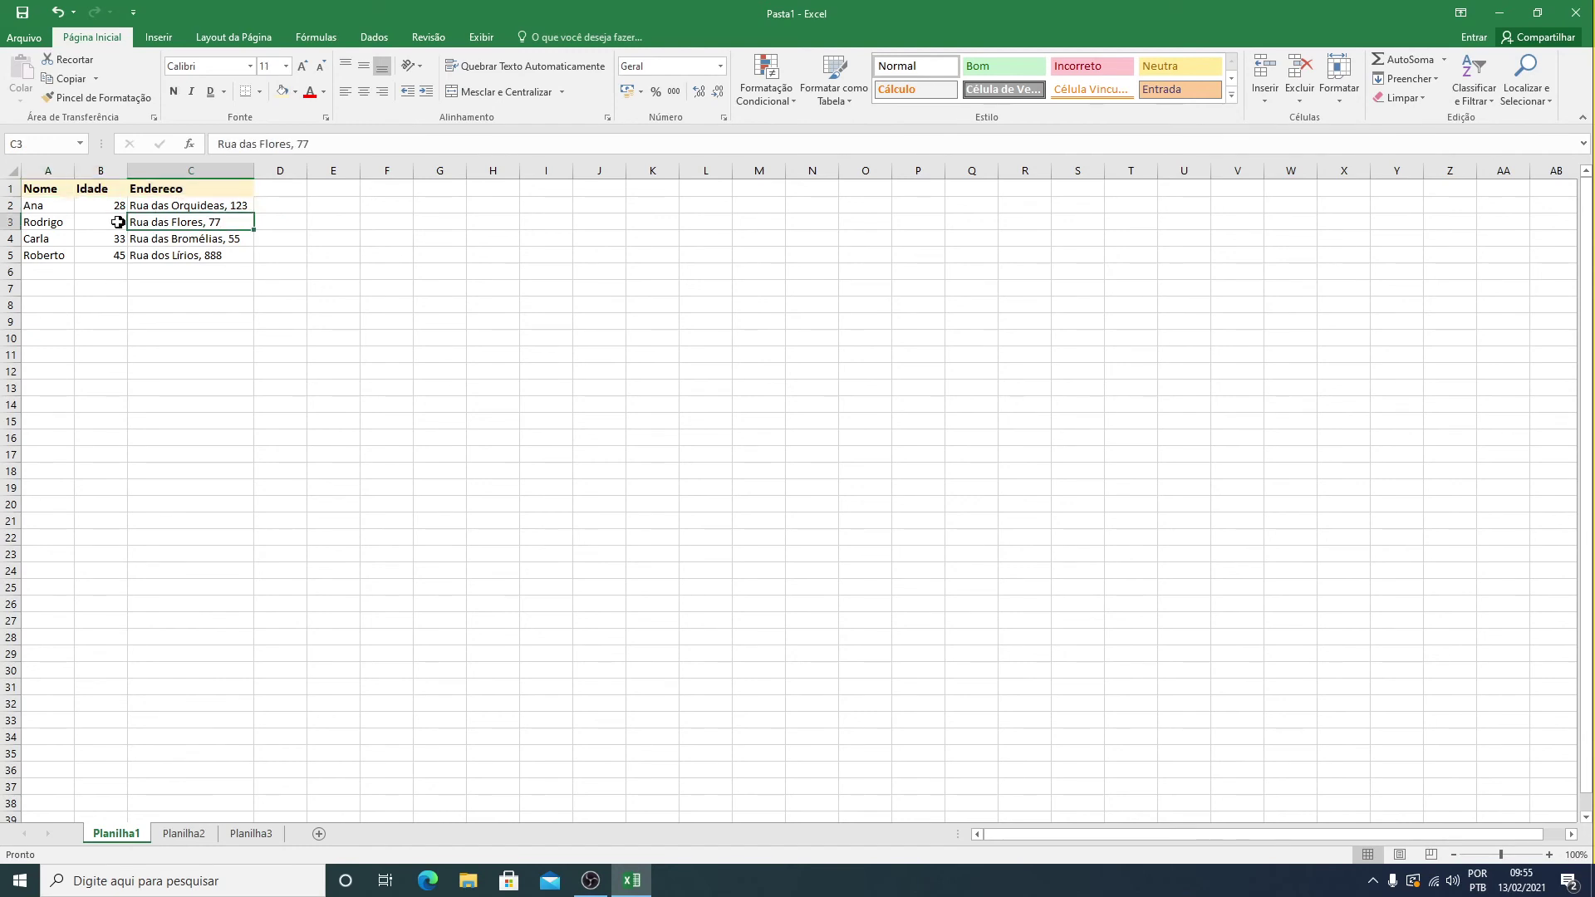
{"action": "left_click", "coordinate": [58, 193]}
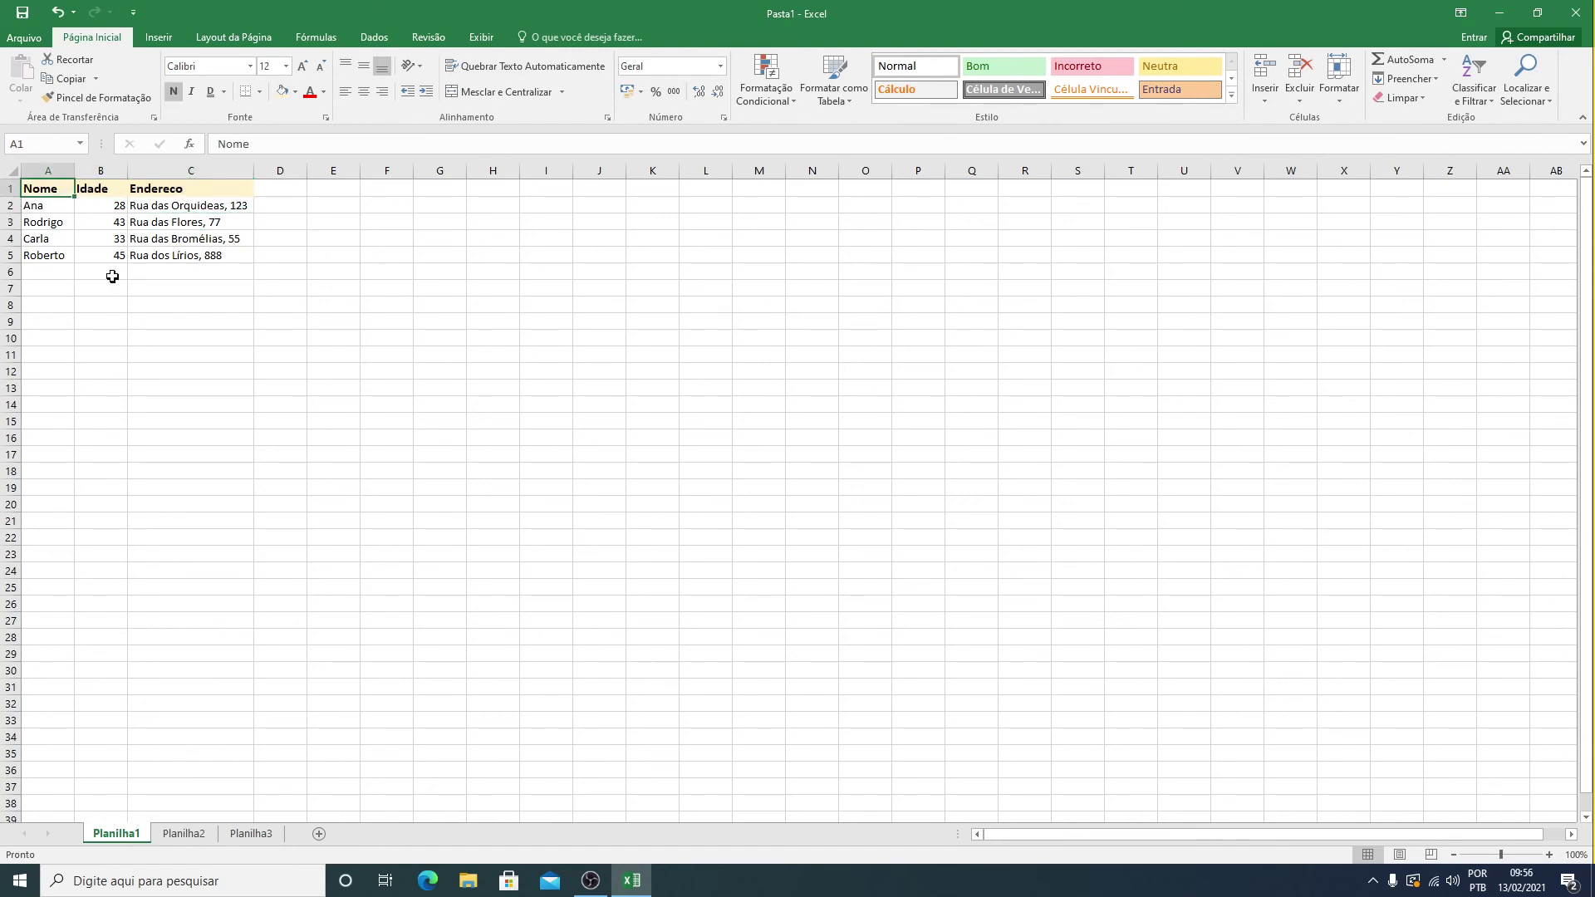
- Set the font colour of the first name in A2 to the black theme colour
{"action": "left_click", "coordinate": [54, 207]}
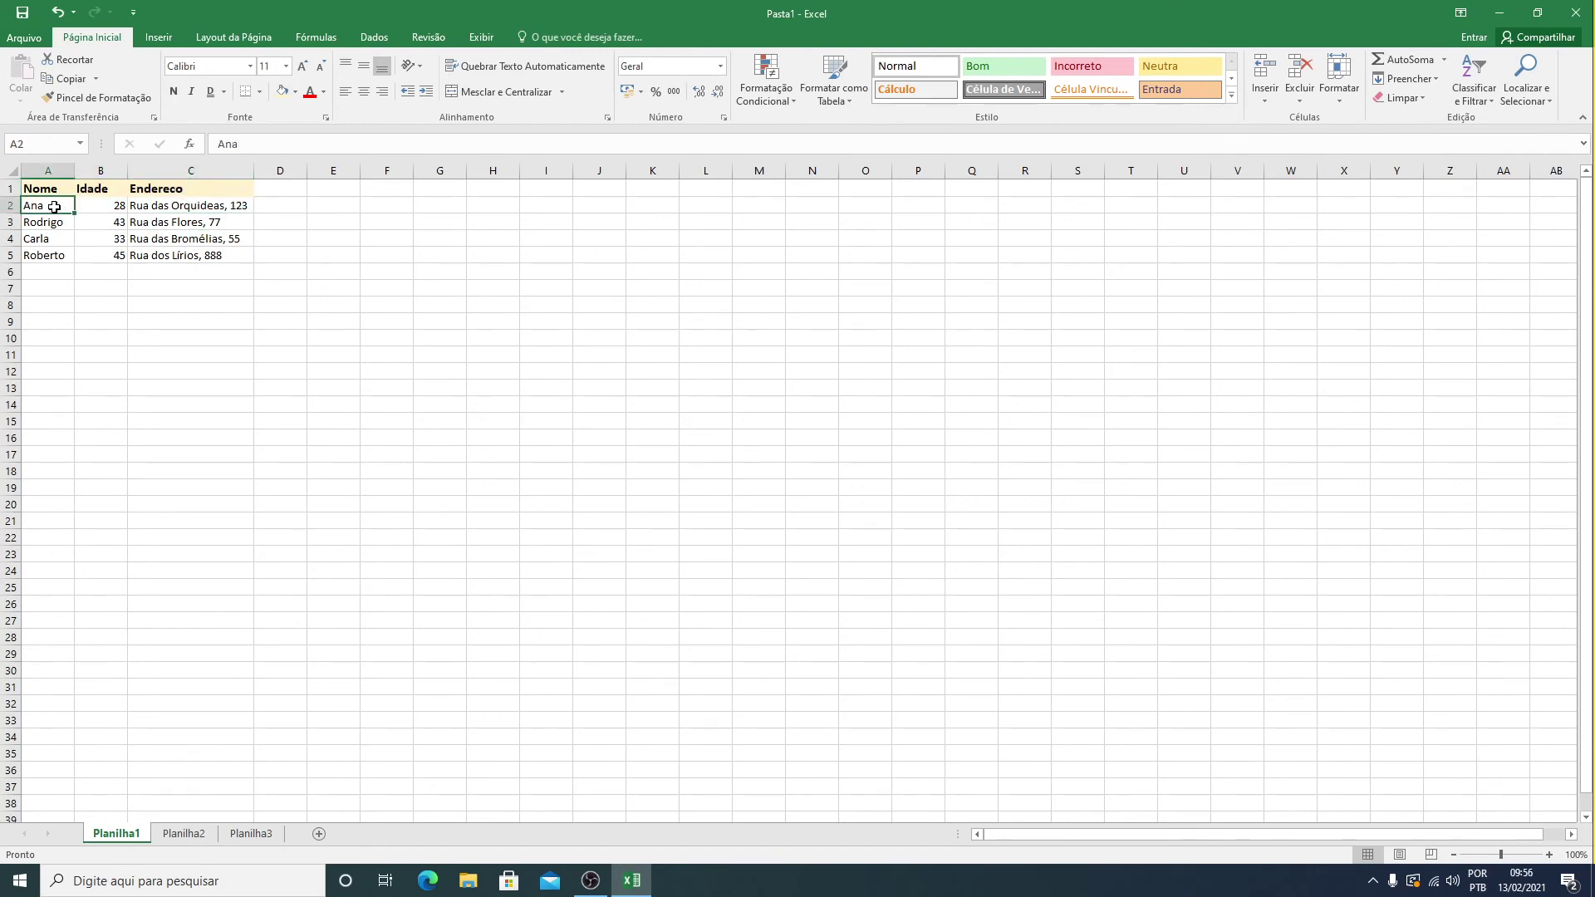
{"action": "left_click", "coordinate": [313, 94]}
{"action": "left_click", "coordinate": [323, 92]}
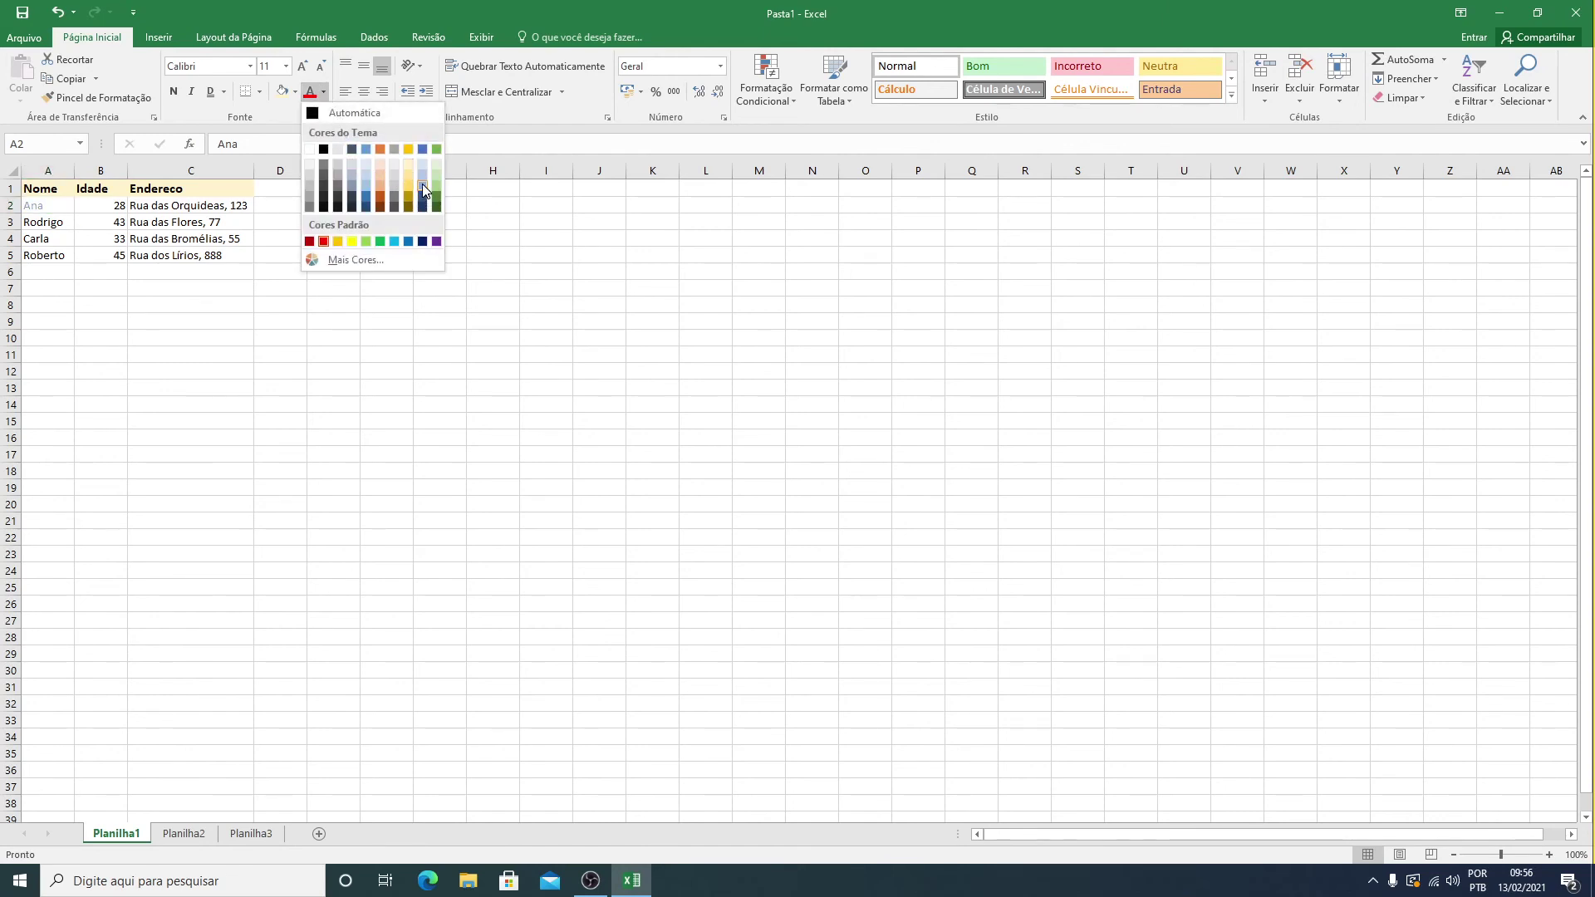
{"action": "left_click", "coordinate": [323, 150]}
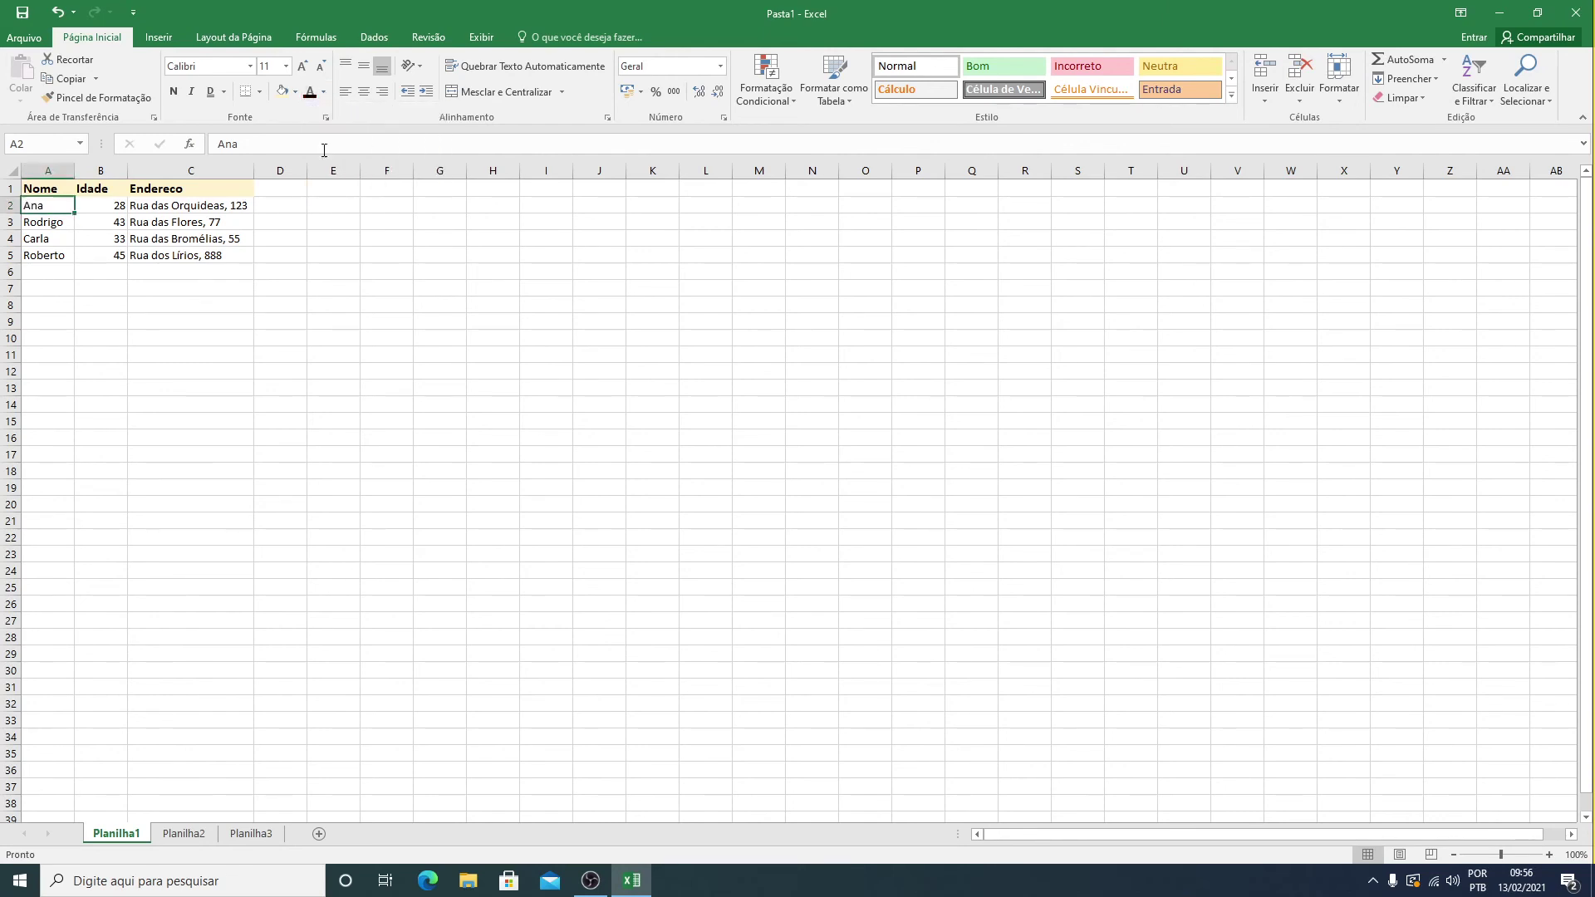
{"action": "left_click", "coordinate": [48, 238]}
{"action": "left_click", "coordinate": [50, 193]}
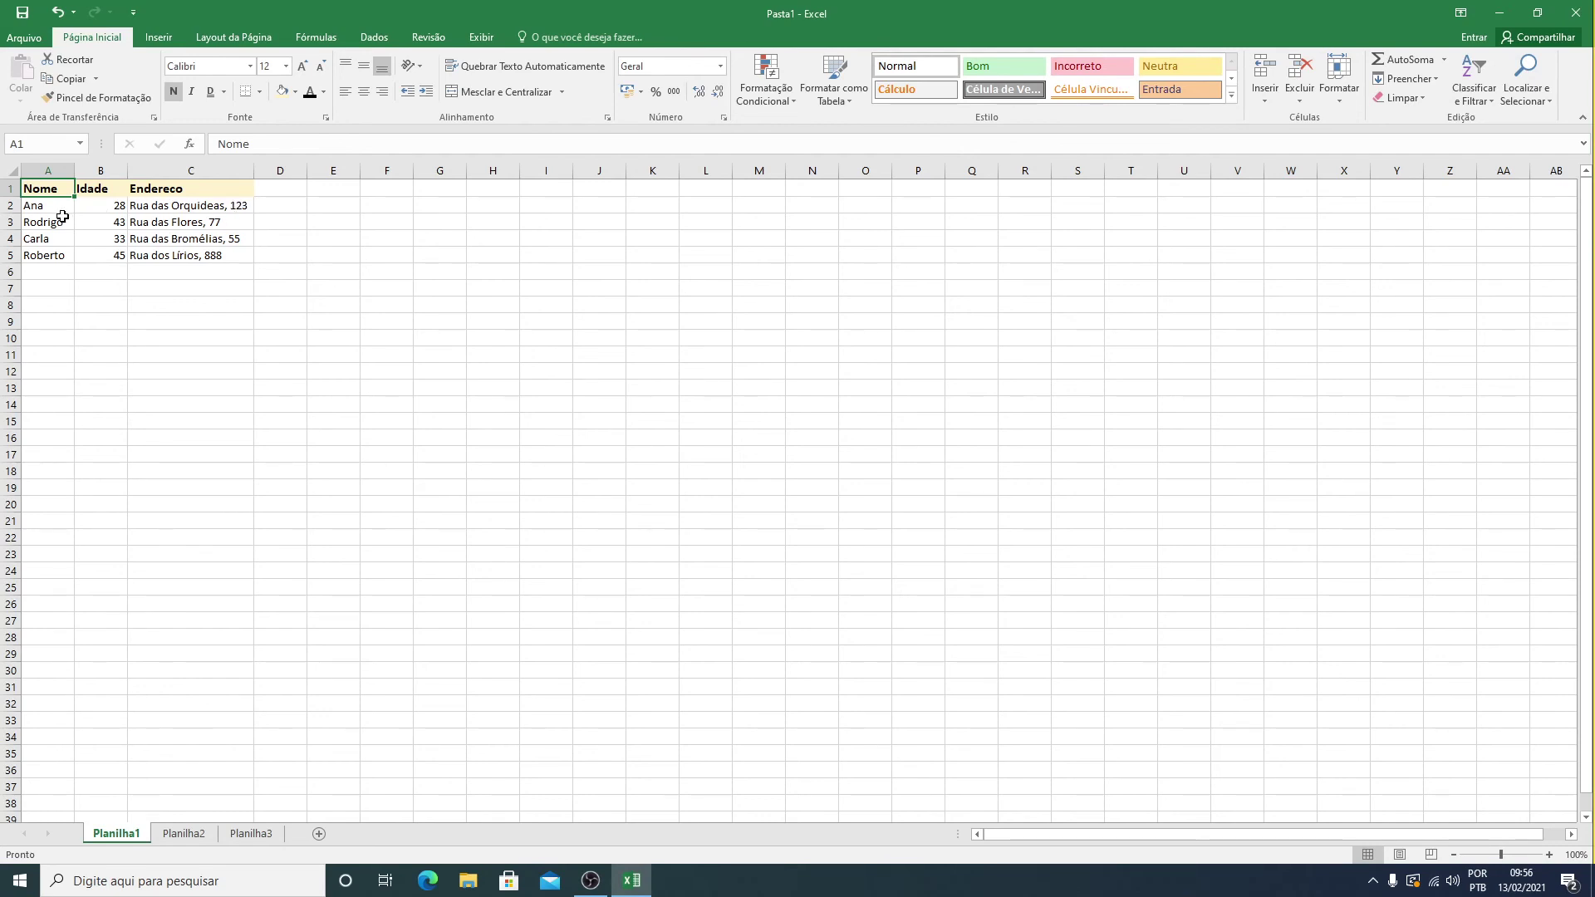
{"action": "left_click", "coordinate": [194, 224]}
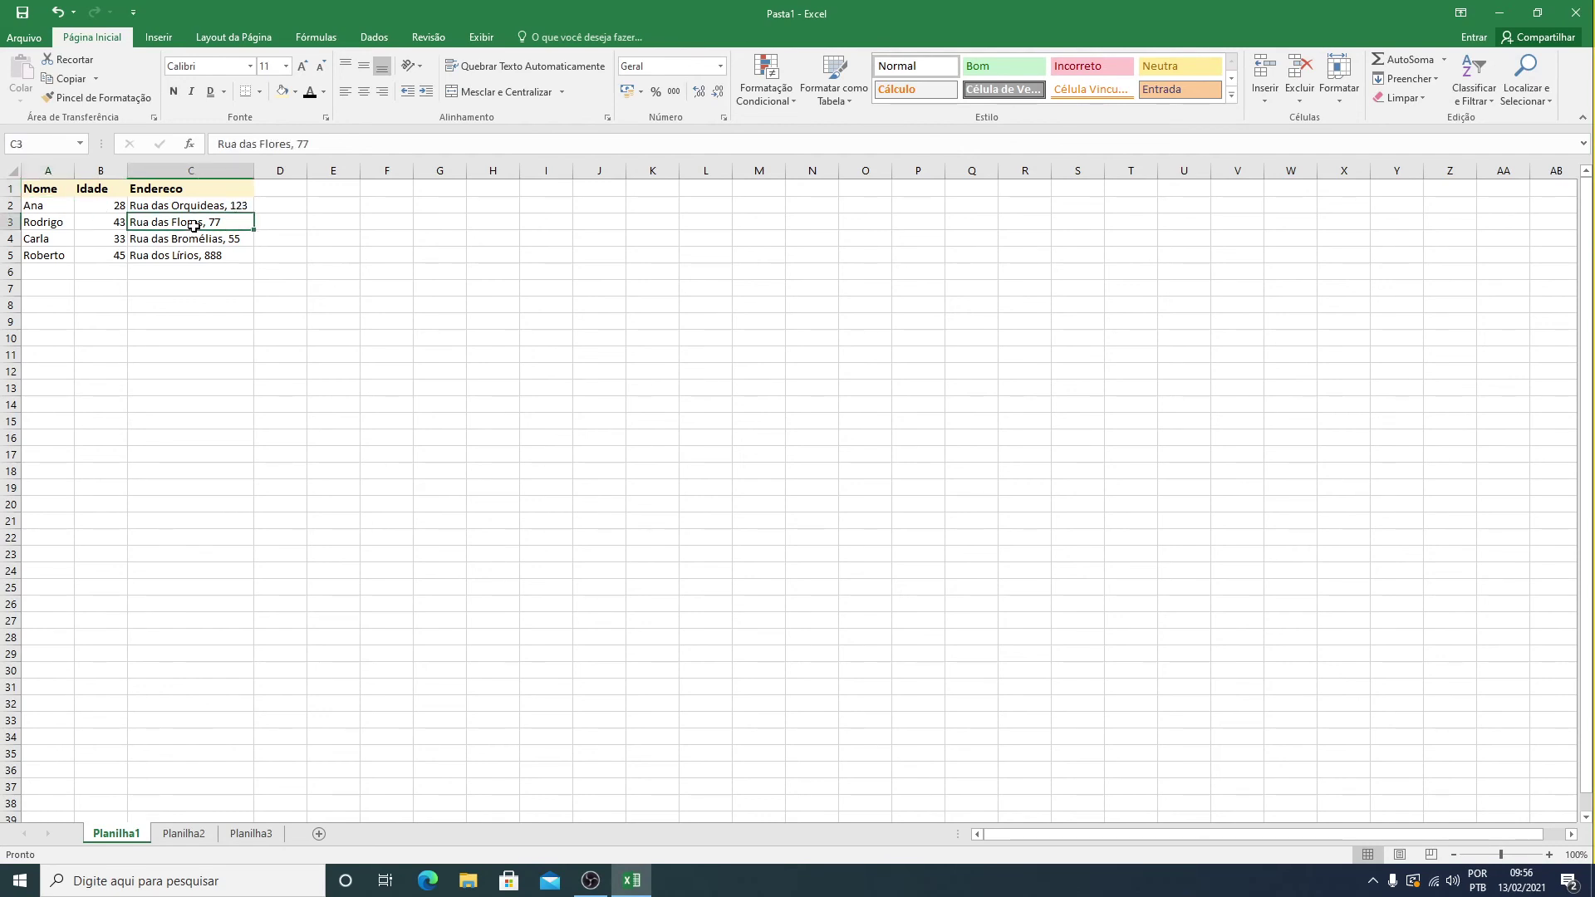
{"action": "left_click", "coordinate": [37, 192]}
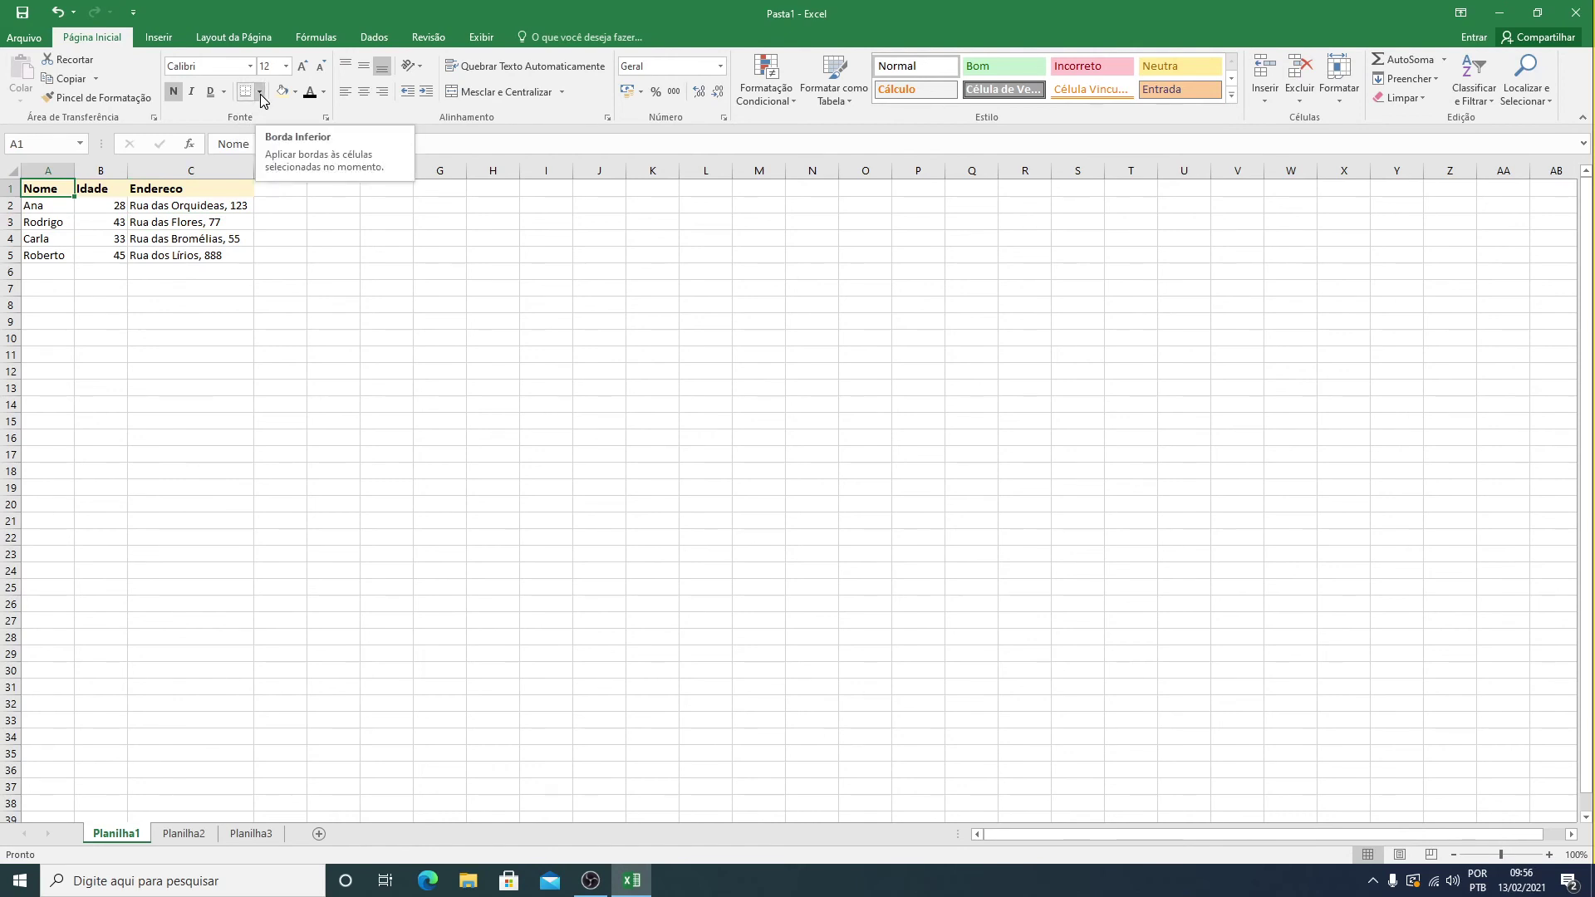
{"action": "left_click", "coordinate": [110, 235]}
{"action": "left_click", "coordinate": [55, 201]}
{"action": "left_click", "coordinate": [131, 222]}
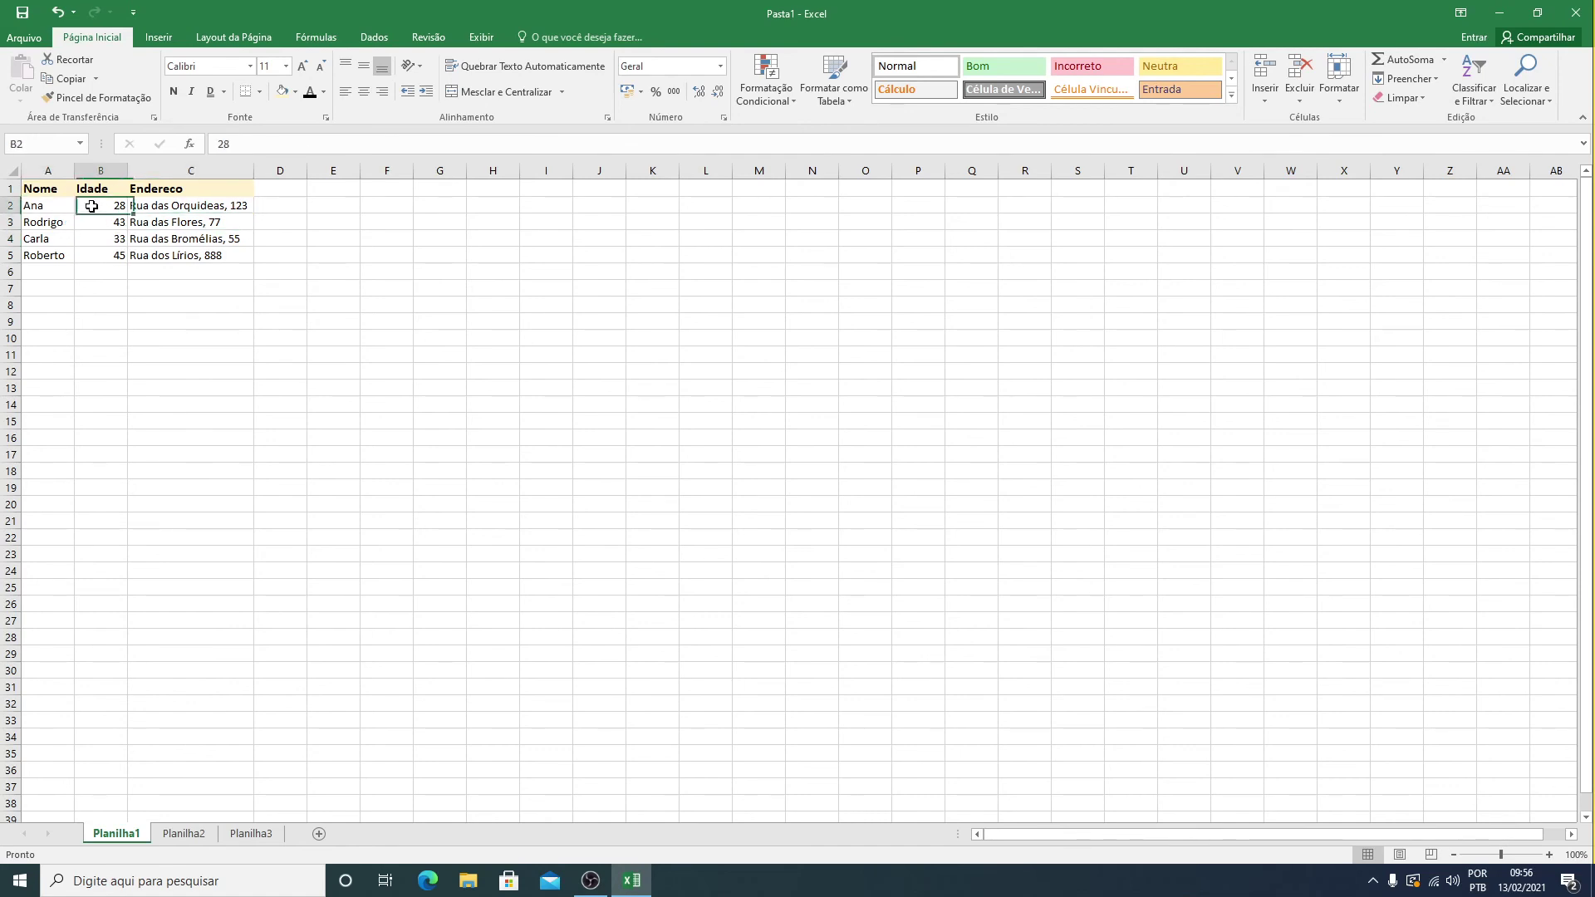
- Apply all borders (Todas as Bordas) to the whole table in A1:C5
{"action": "left_click_drag", "start_coordinate": [42, 189], "coordinate": [212, 257]}
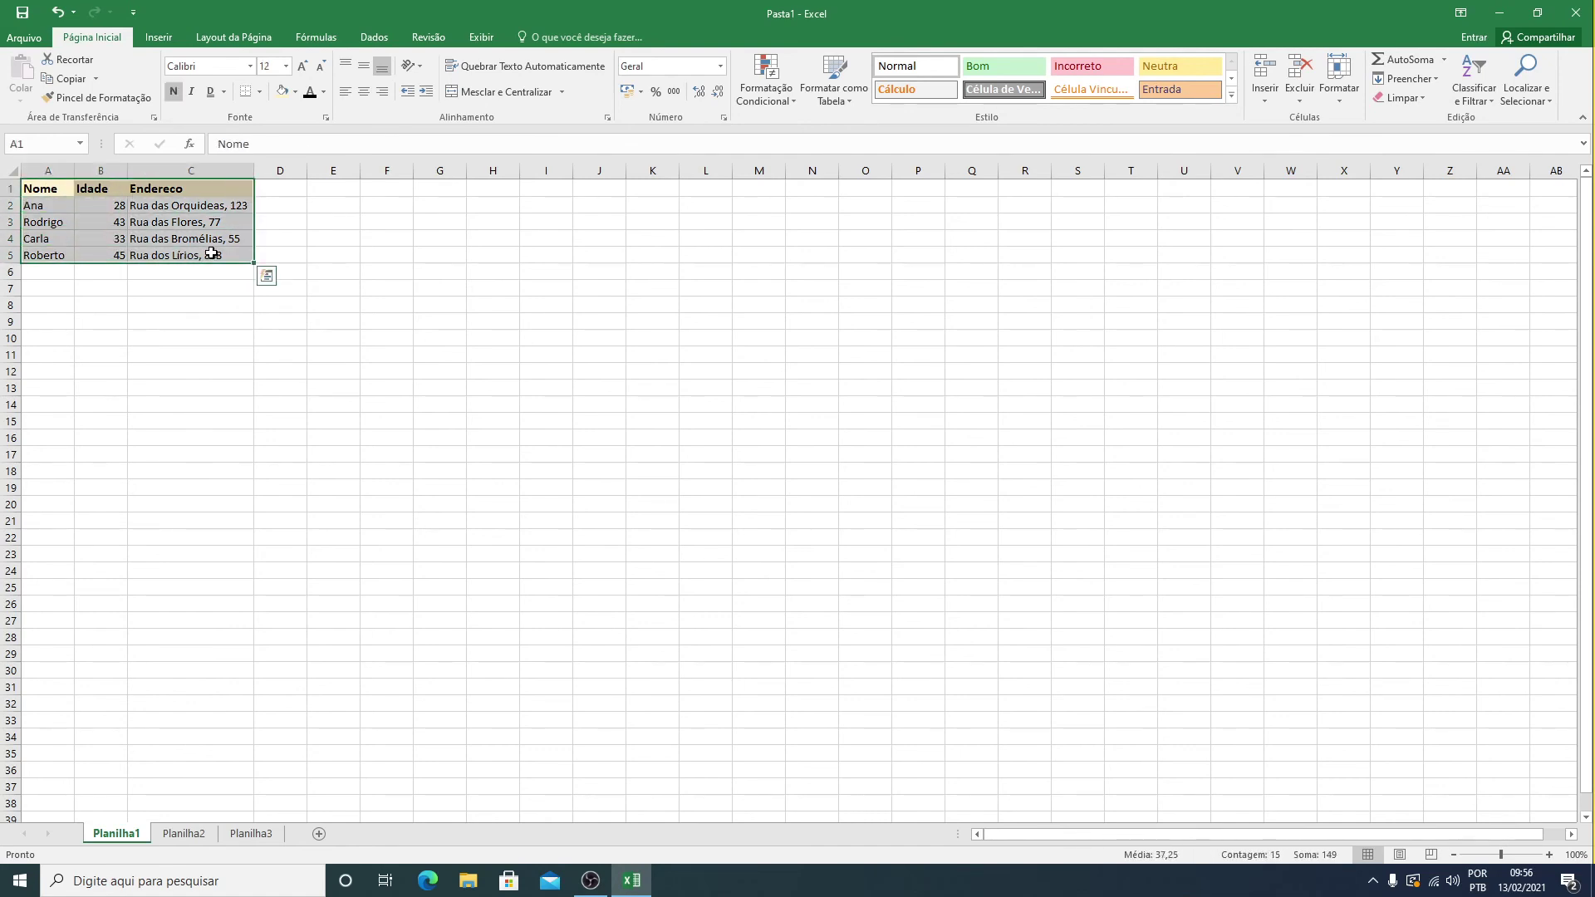
{"action": "left_click", "coordinate": [208, 257]}
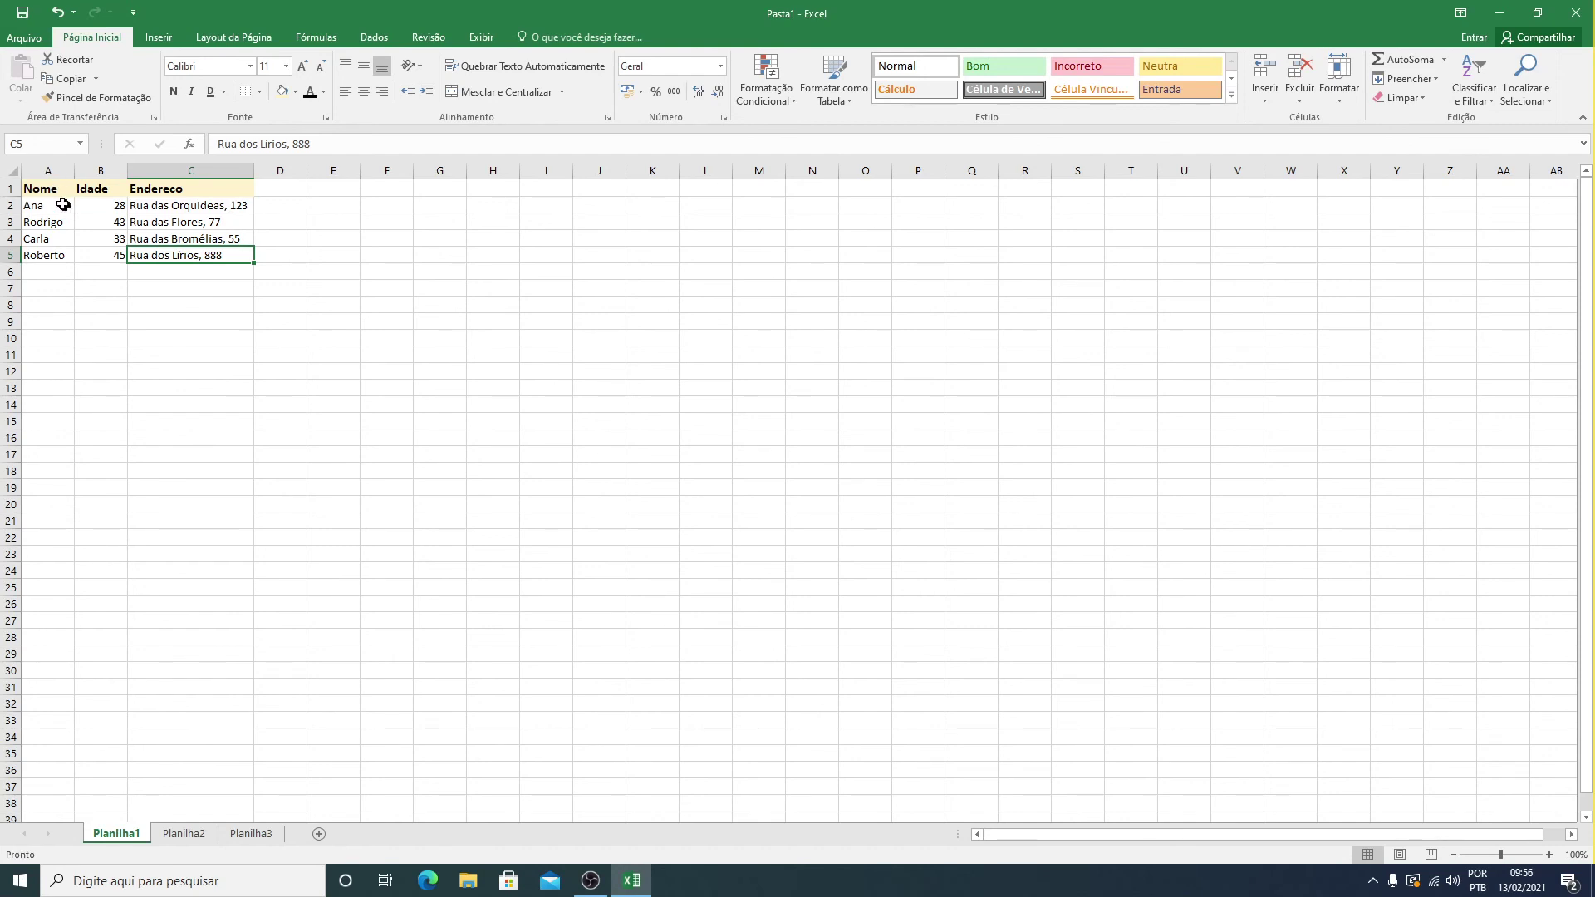
{"action": "left_click_drag", "start_coordinate": [46, 190], "coordinate": [188, 256]}
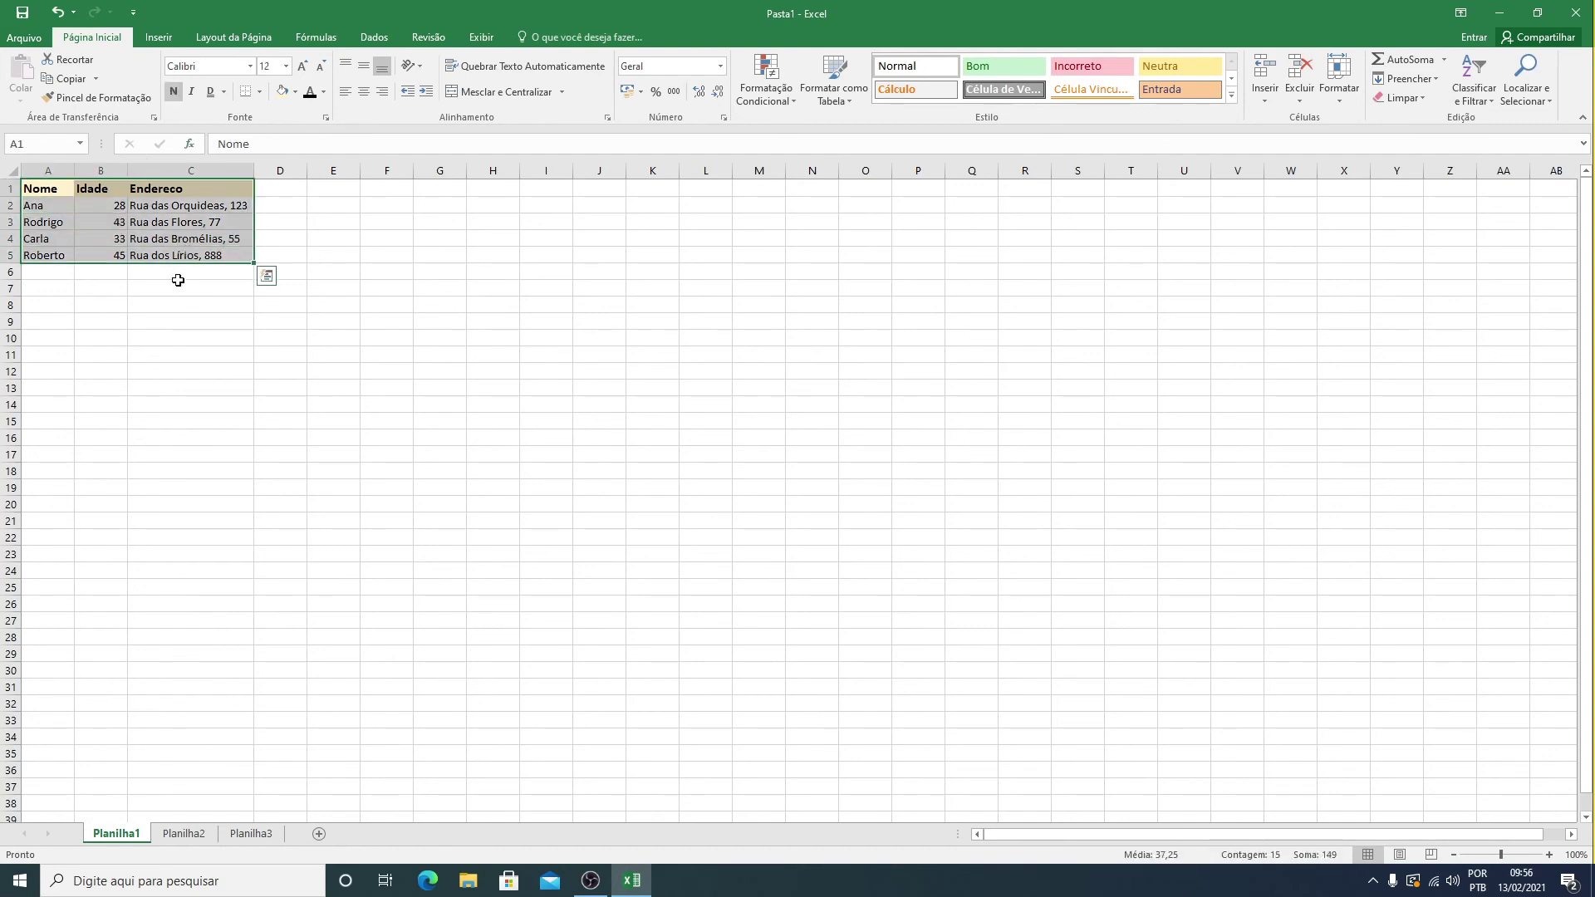
{"action": "left_click", "coordinate": [259, 93]}
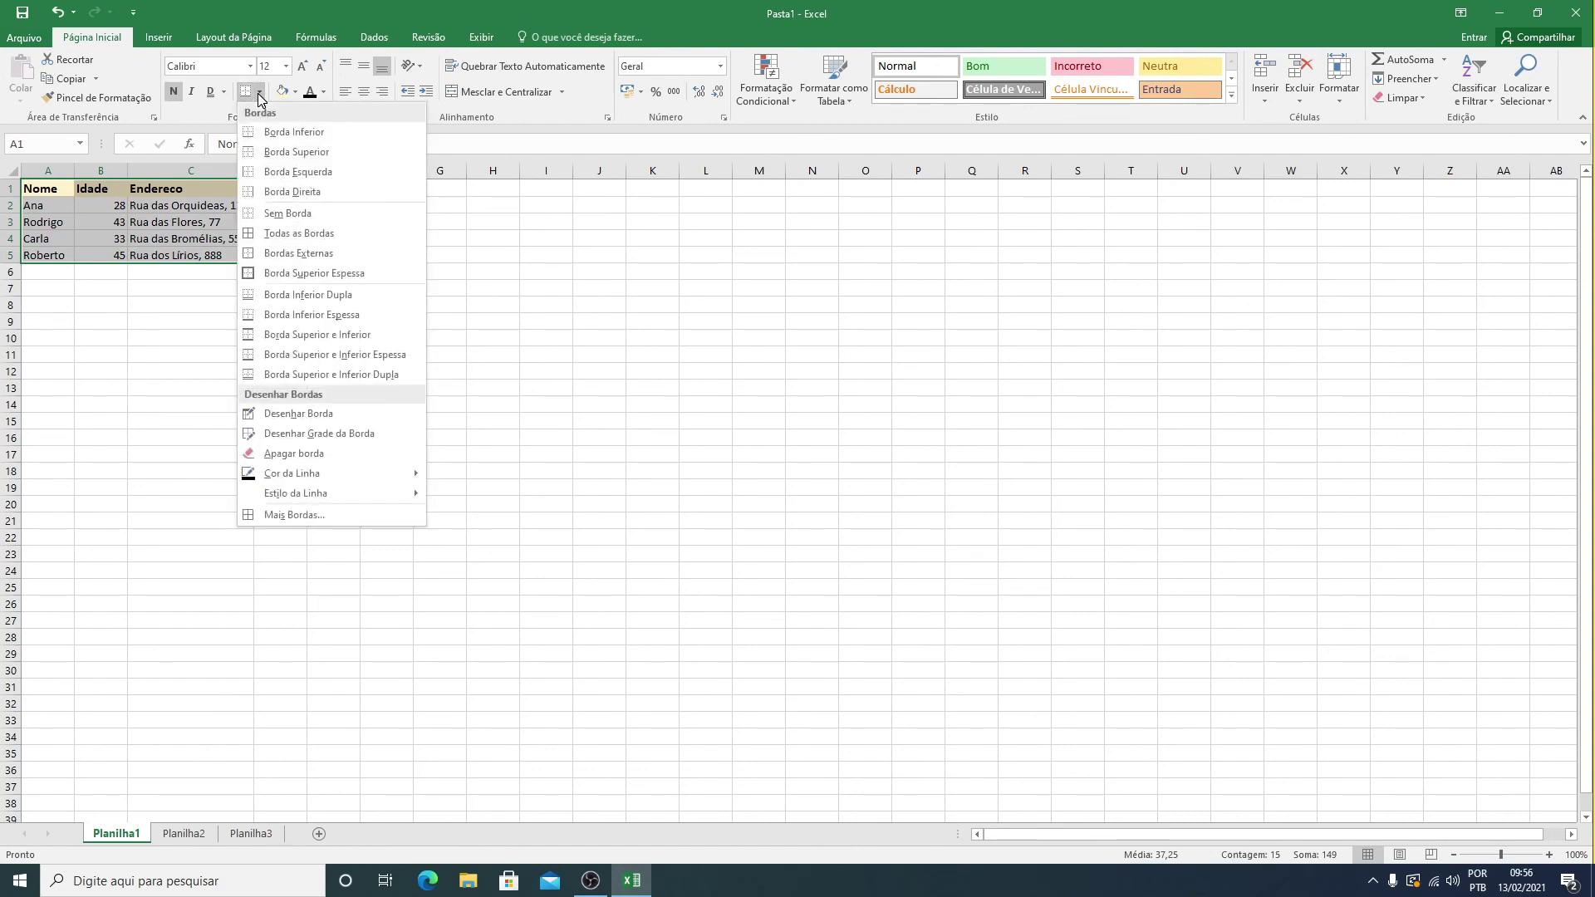
{"action": "left_click", "coordinate": [298, 235]}
{"action": "left_click", "coordinate": [92, 267]}
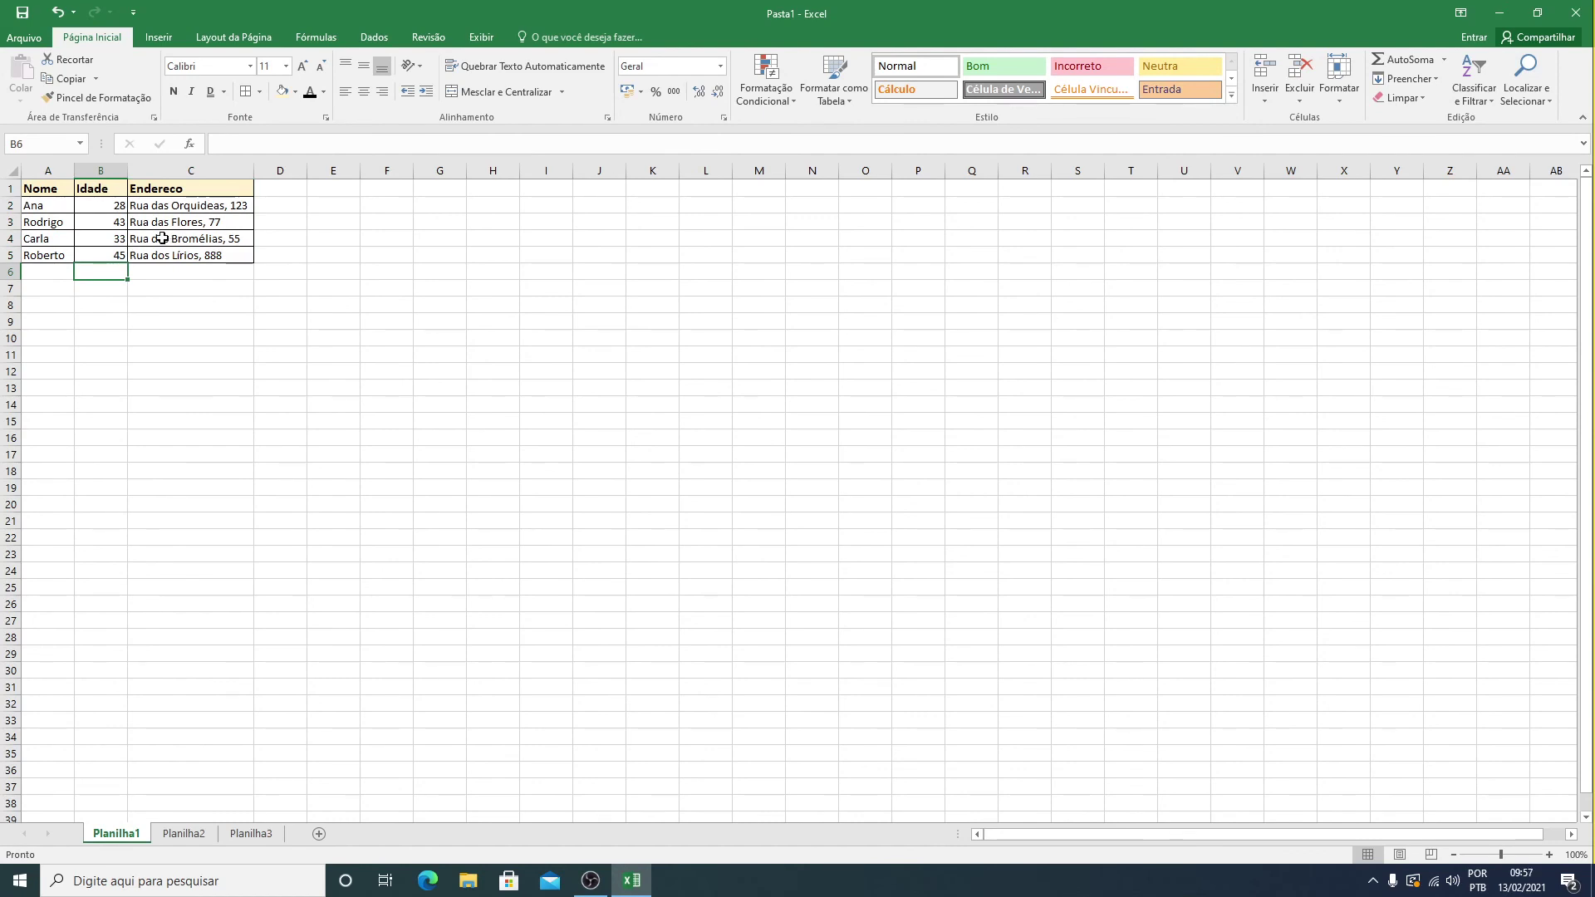
- Remove every border from the table in A1:C5 with the Sem Borda option
{"action": "left_click", "coordinate": [46, 189]}
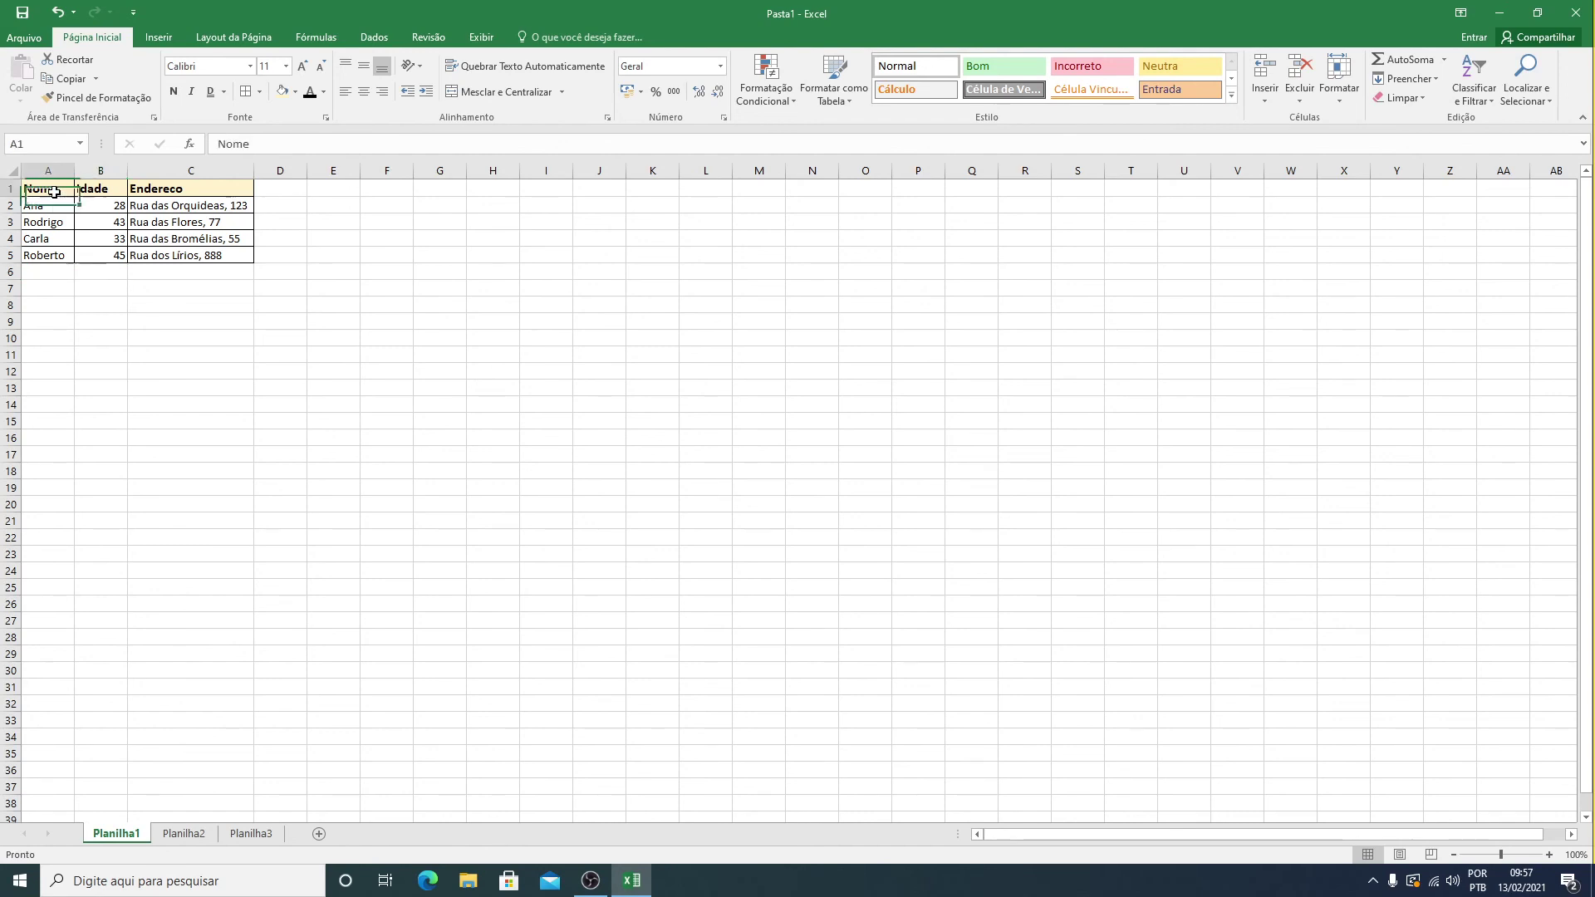
{"action": "left_click", "coordinate": [260, 92]}
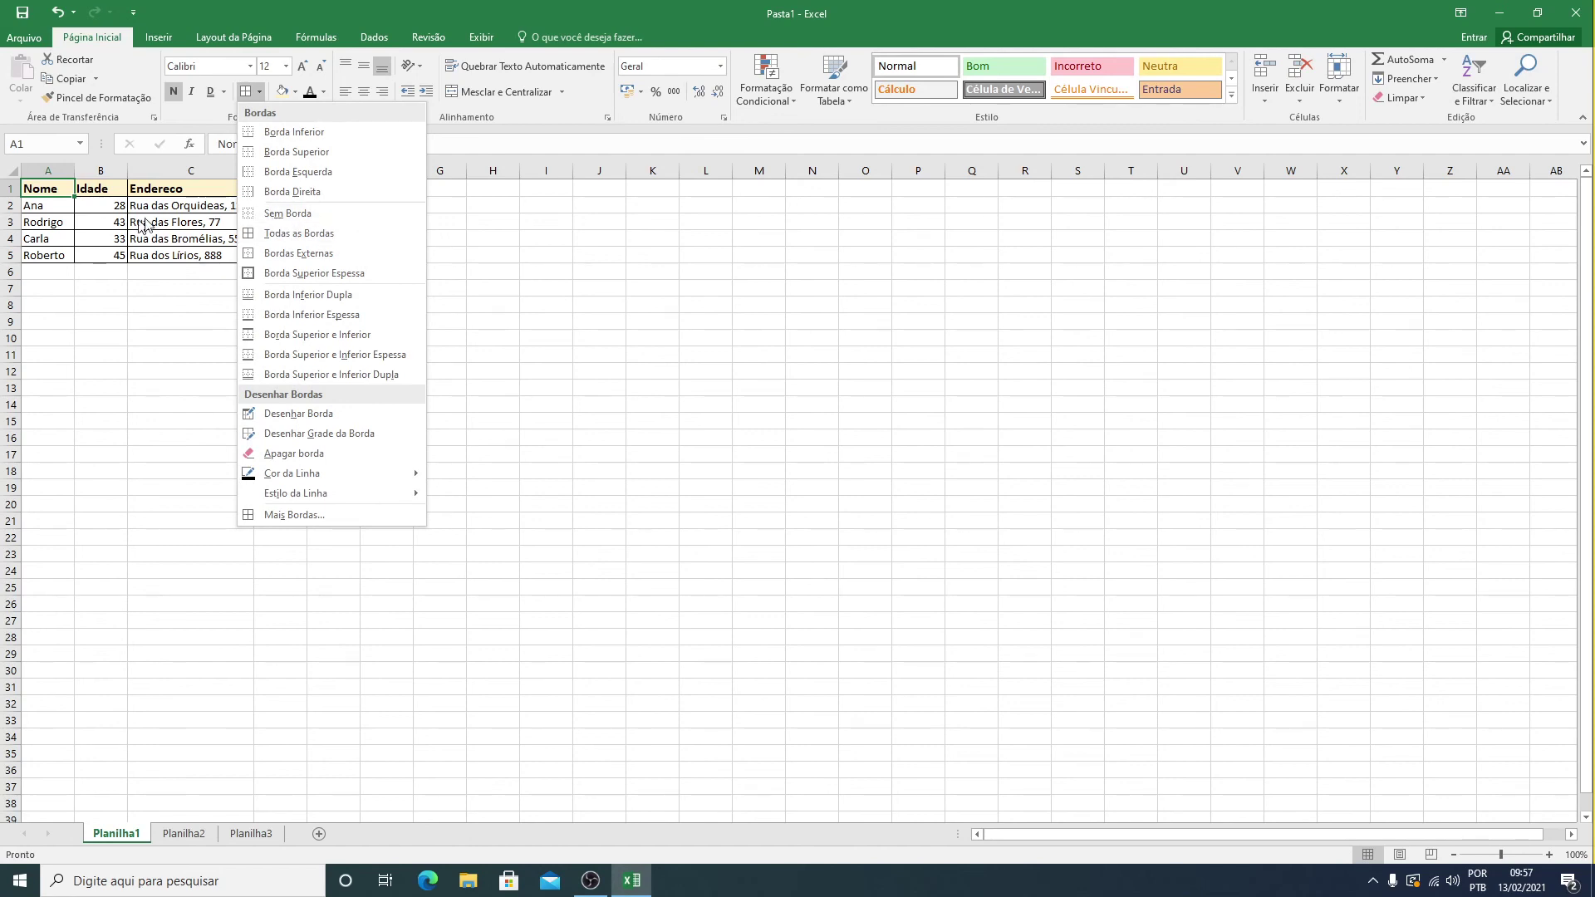
{"action": "left_click", "coordinate": [287, 217]}
{"action": "left_click", "coordinate": [133, 252]}
{"action": "left_click_drag", "start_coordinate": [50, 189], "coordinate": [209, 252]}
{"action": "left_click", "coordinate": [167, 335]}
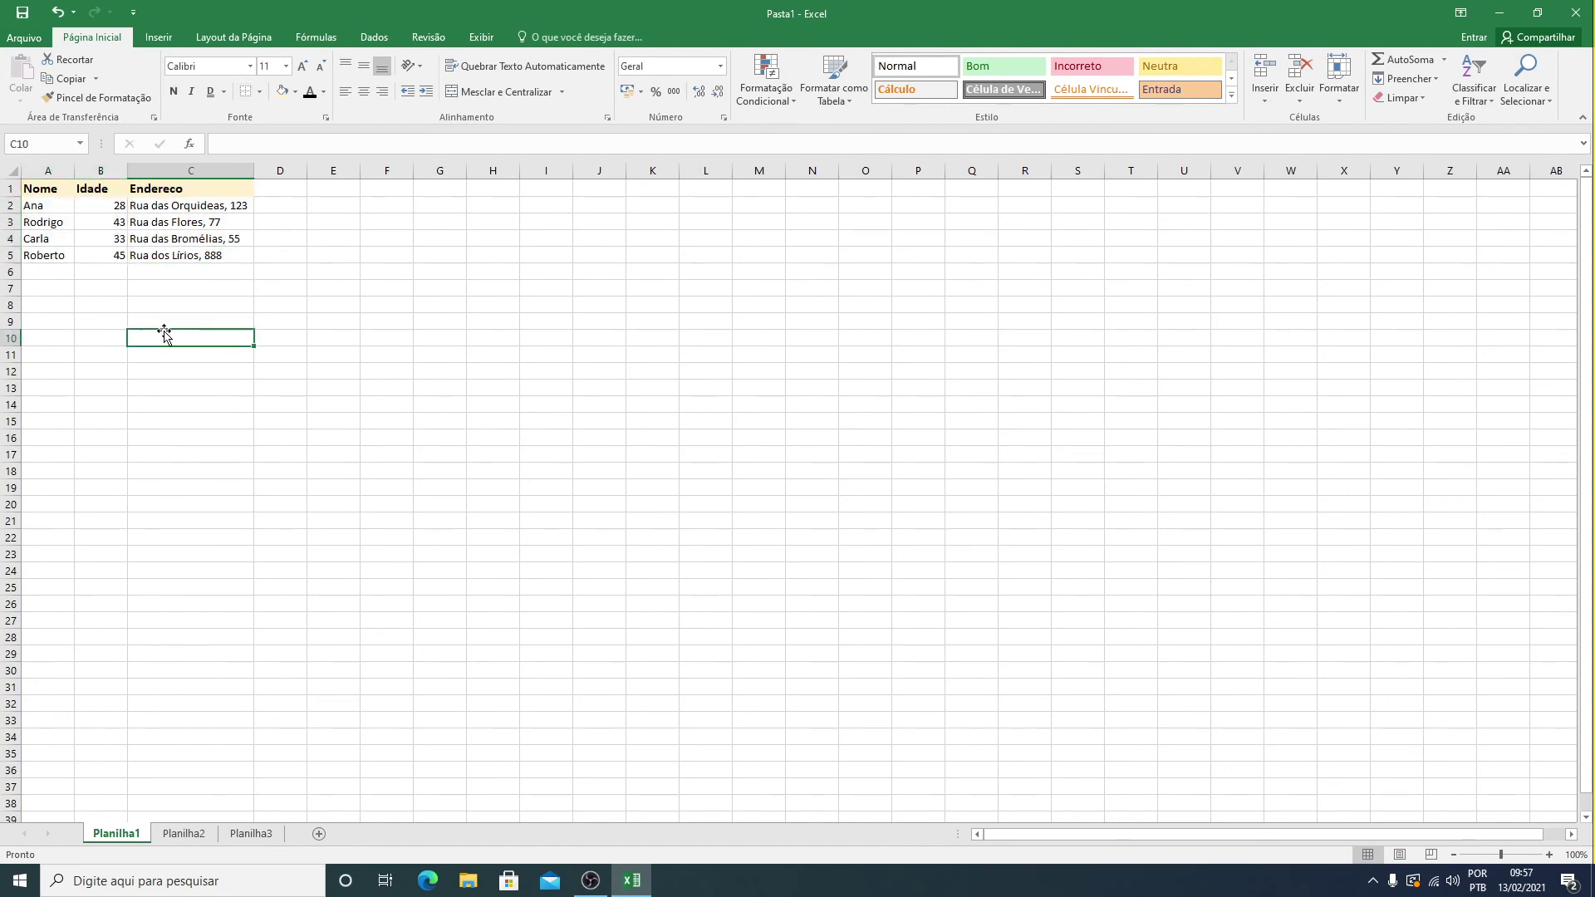
- Apply all borders (Todas as Bordas) to the header cells A1:C1 only
{"action": "left_click_drag", "start_coordinate": [46, 191], "coordinate": [202, 189]}
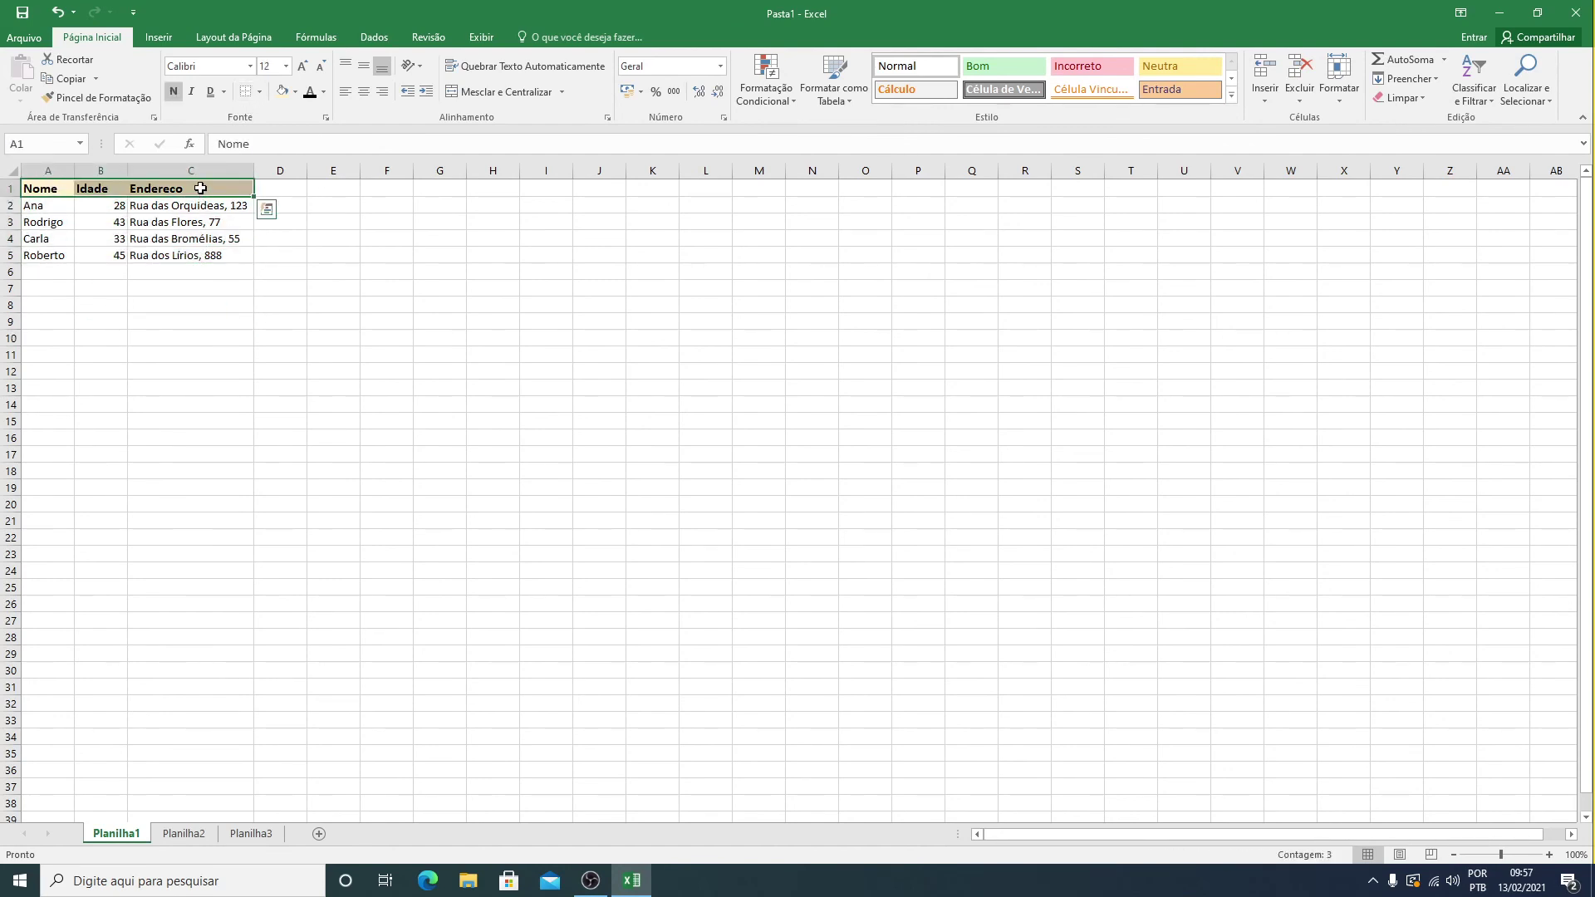
{"action": "left_click", "coordinate": [259, 91]}
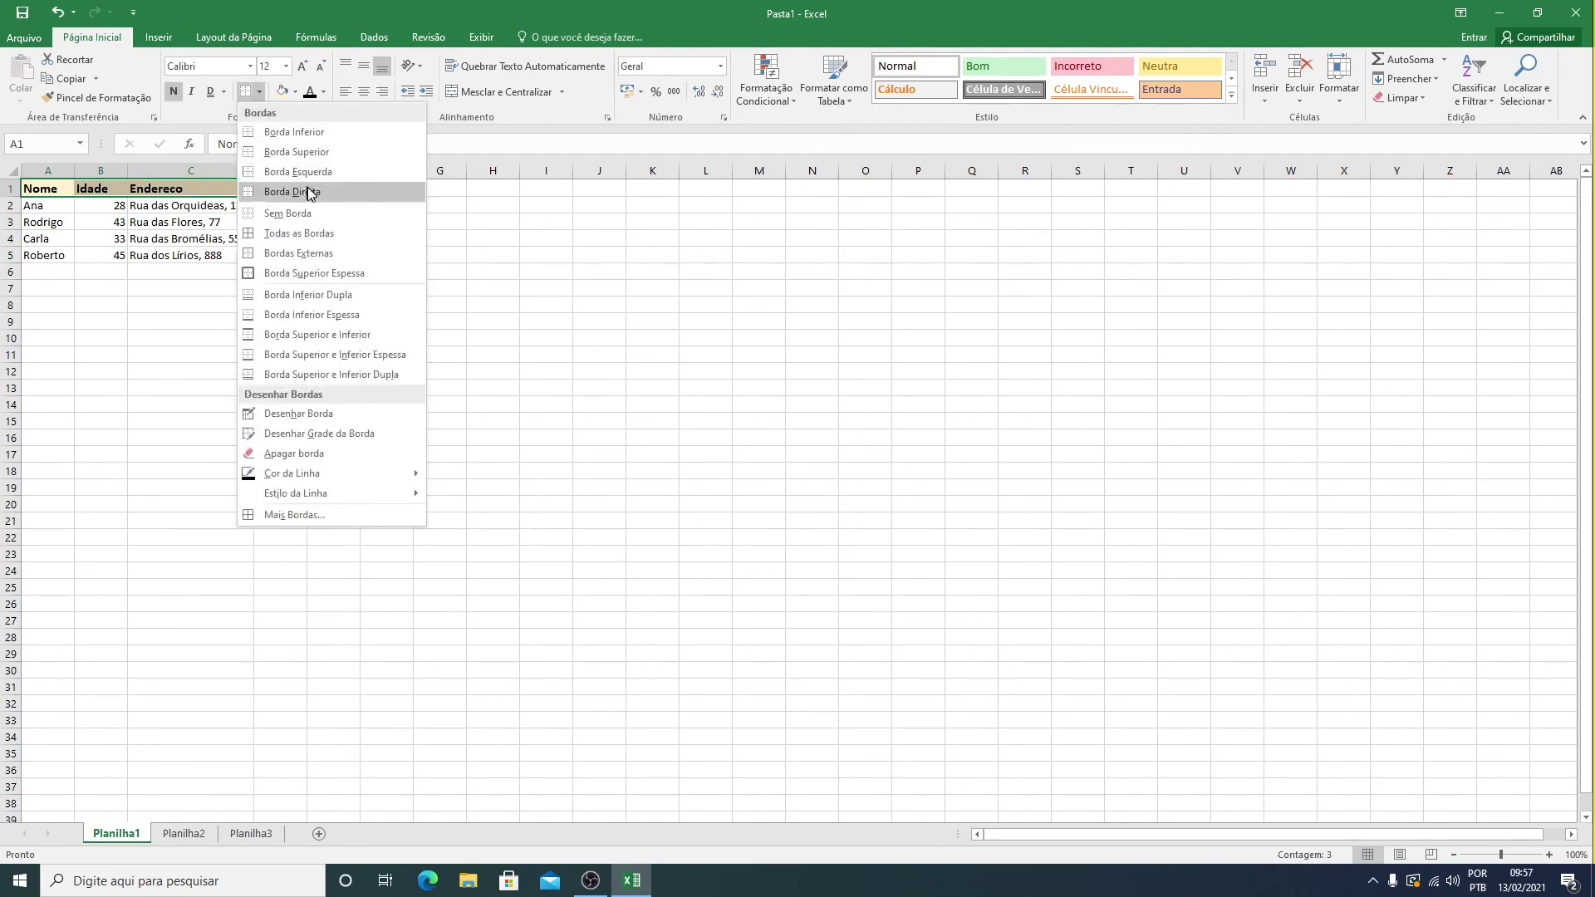
{"action": "left_click", "coordinate": [314, 233]}
{"action": "left_click", "coordinate": [208, 268]}
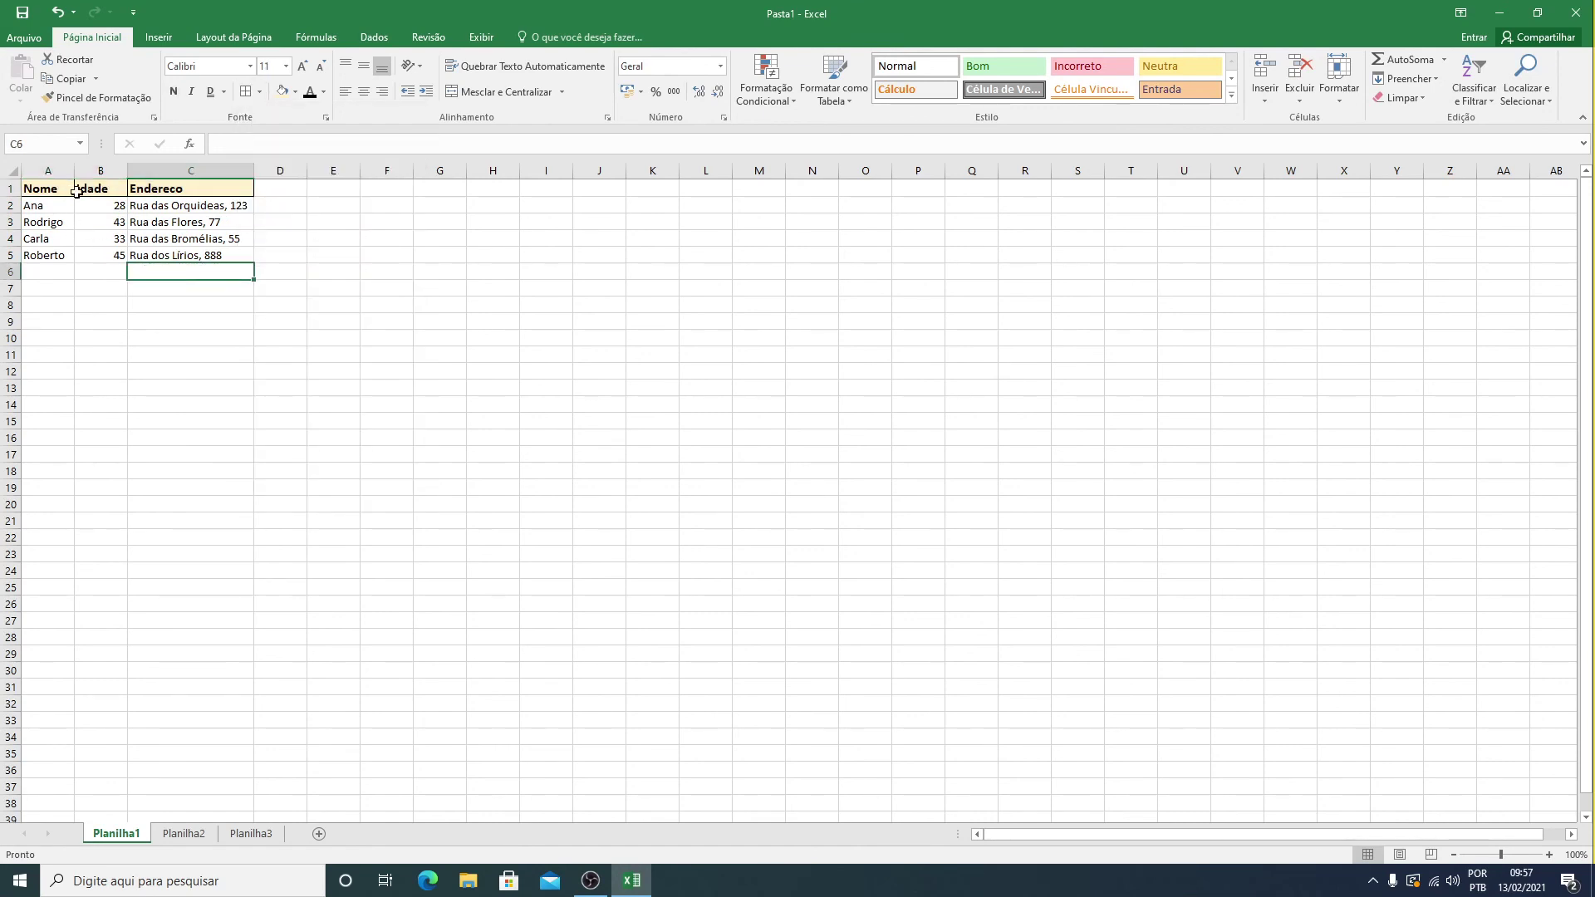
- Add a bottom border (Borda Inferior) under the last table row, A5:C5
{"action": "left_click", "coordinate": [46, 257]}
{"action": "left_click_drag", "start_coordinate": [45, 257], "coordinate": [162, 252]}
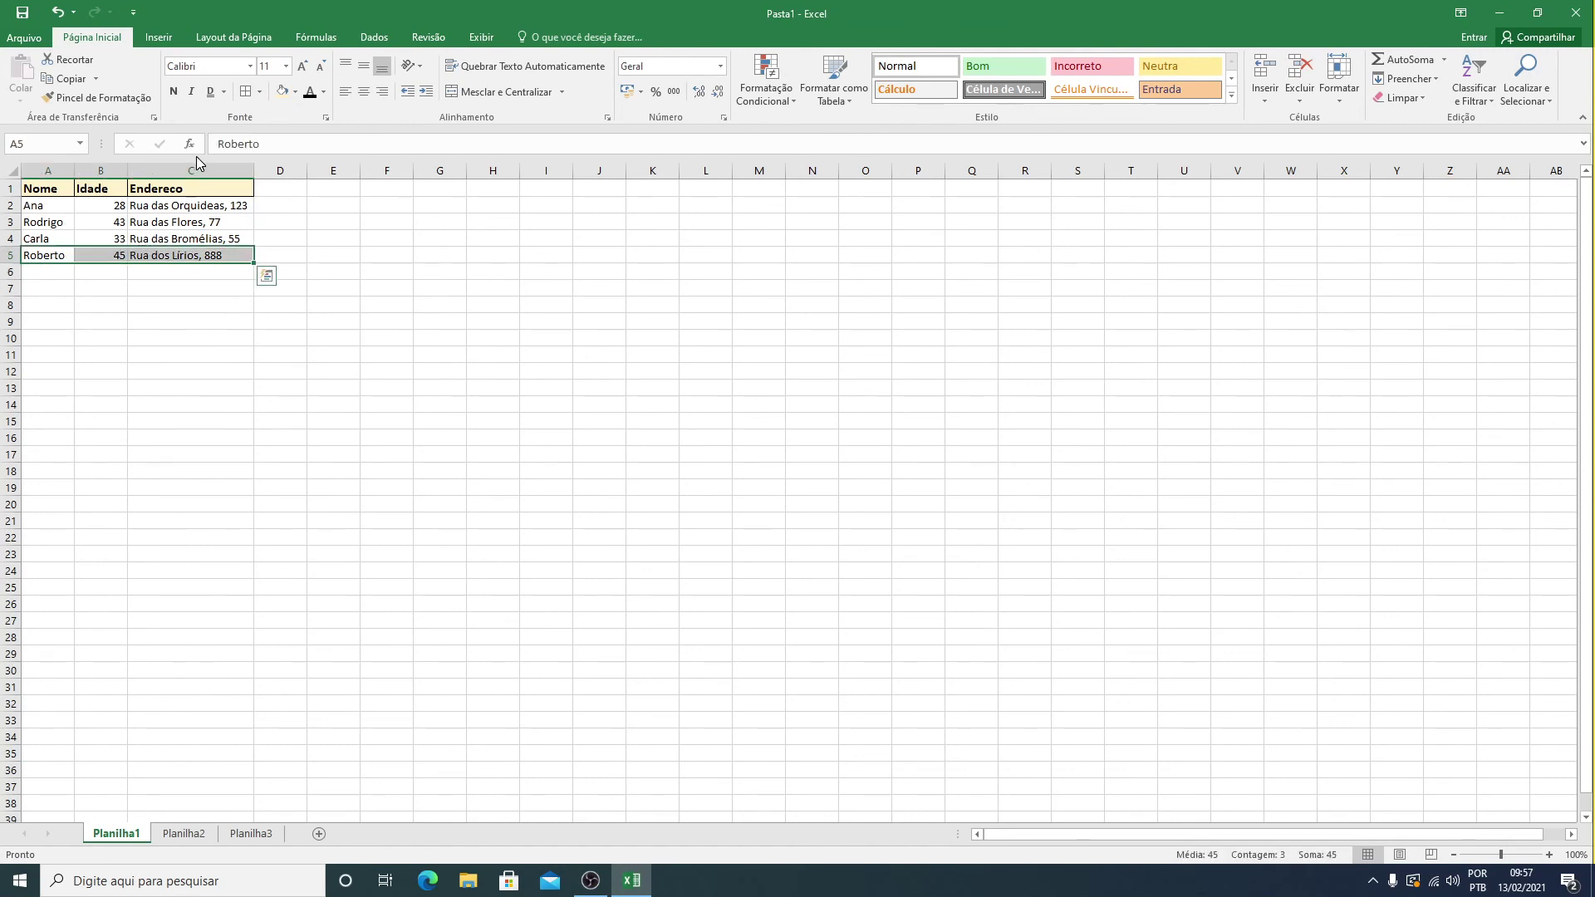
{"action": "left_click", "coordinate": [259, 91]}
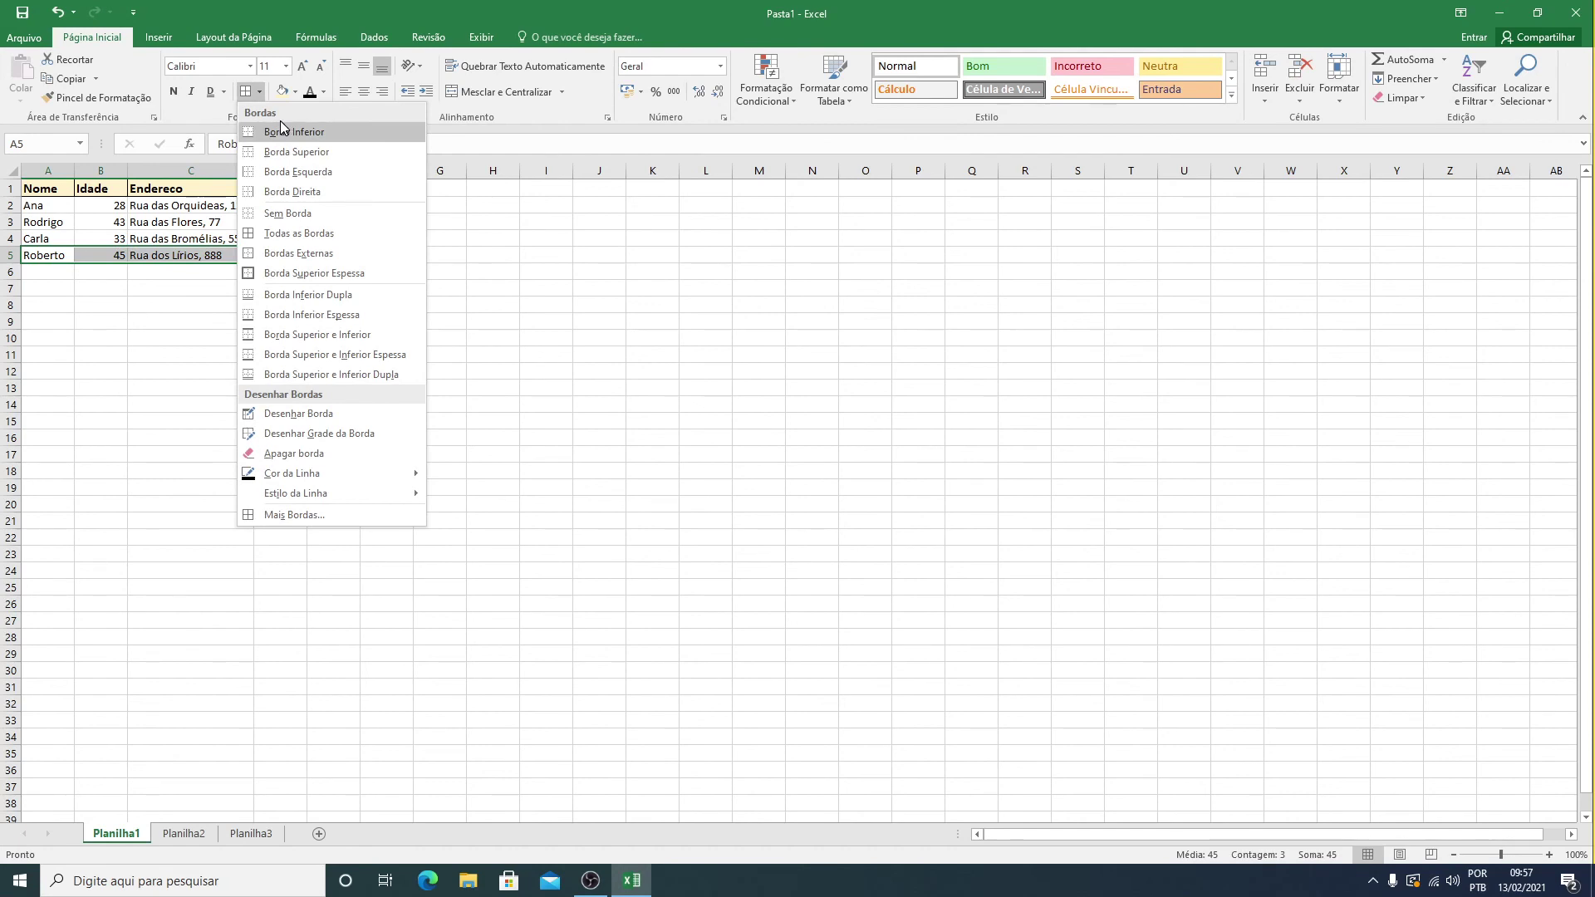
{"action": "left_click", "coordinate": [295, 136]}
{"action": "left_click", "coordinate": [196, 304]}
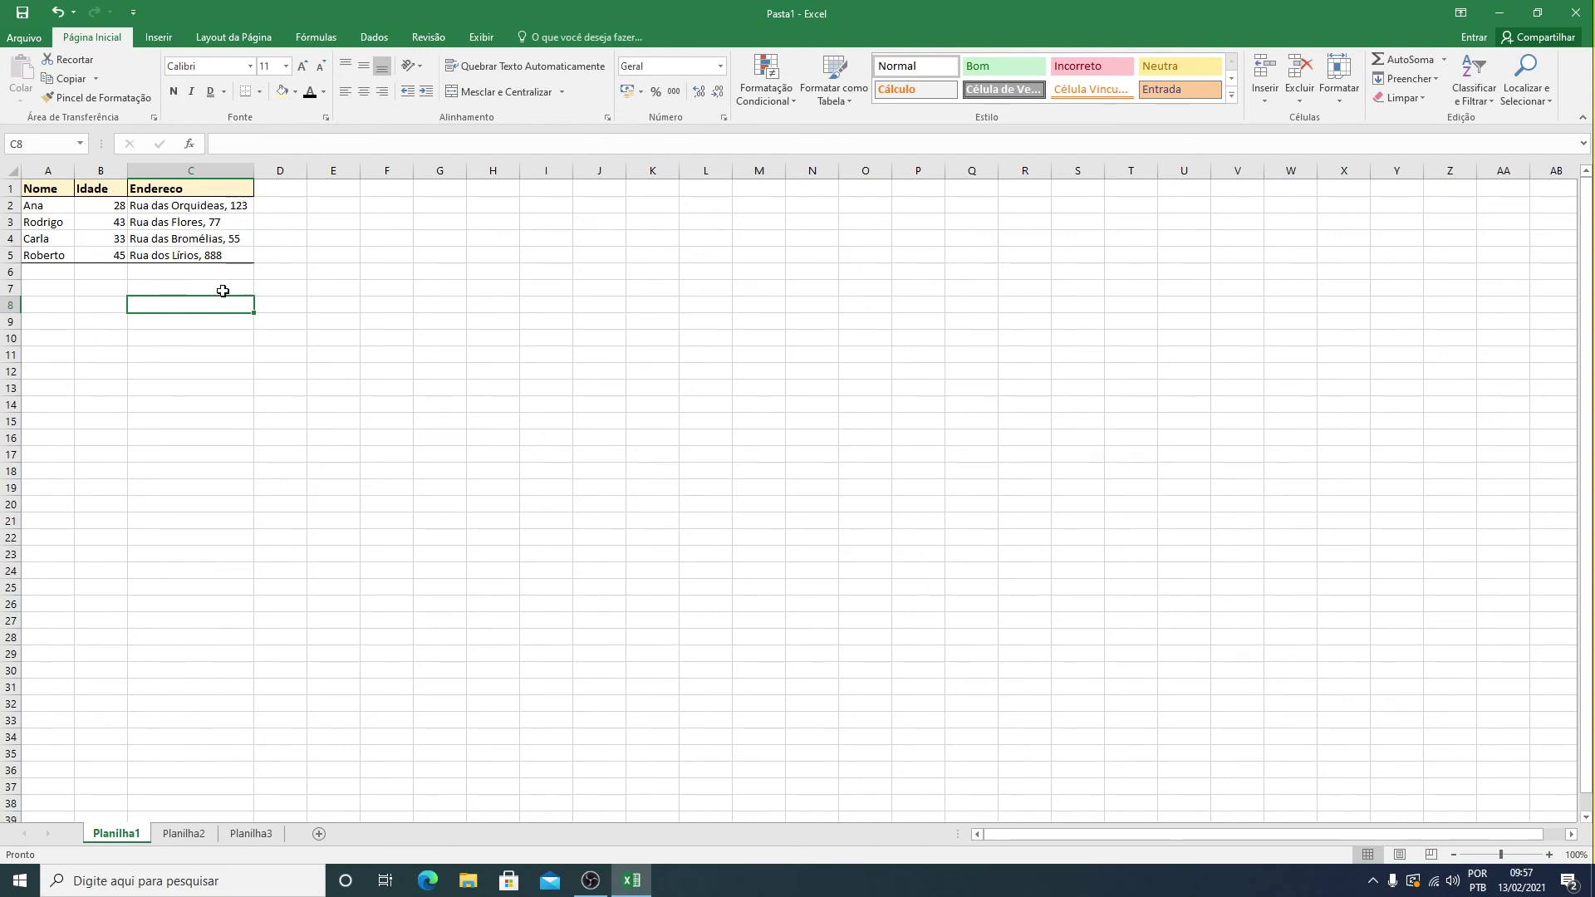
{"action": "left_click", "coordinate": [259, 93]}
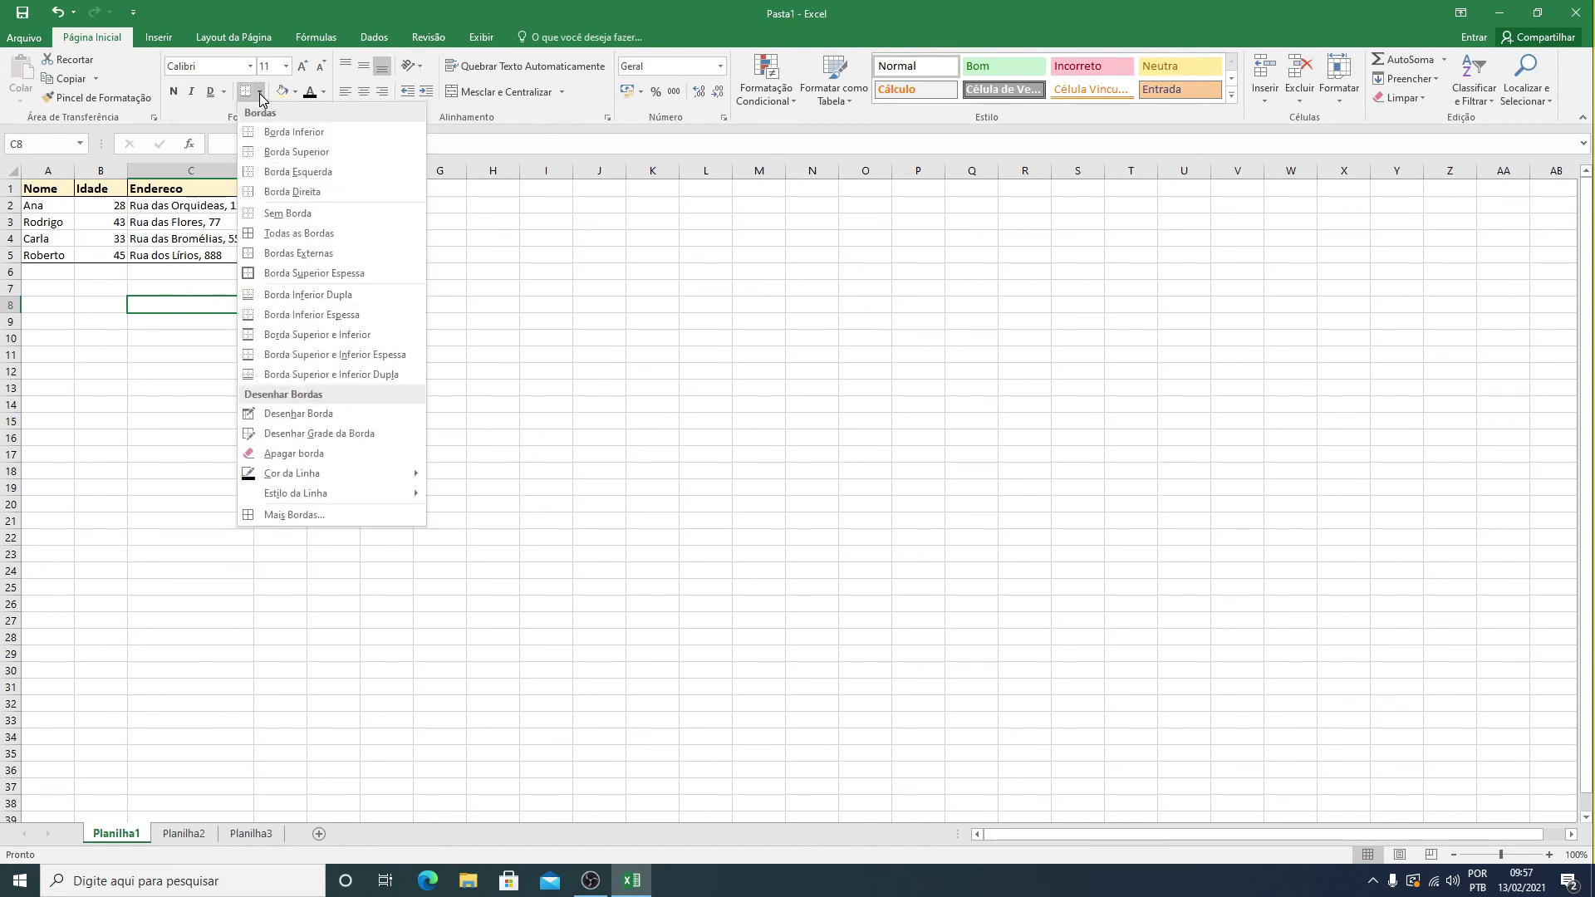
{"action": "left_click", "coordinate": [259, 93]}
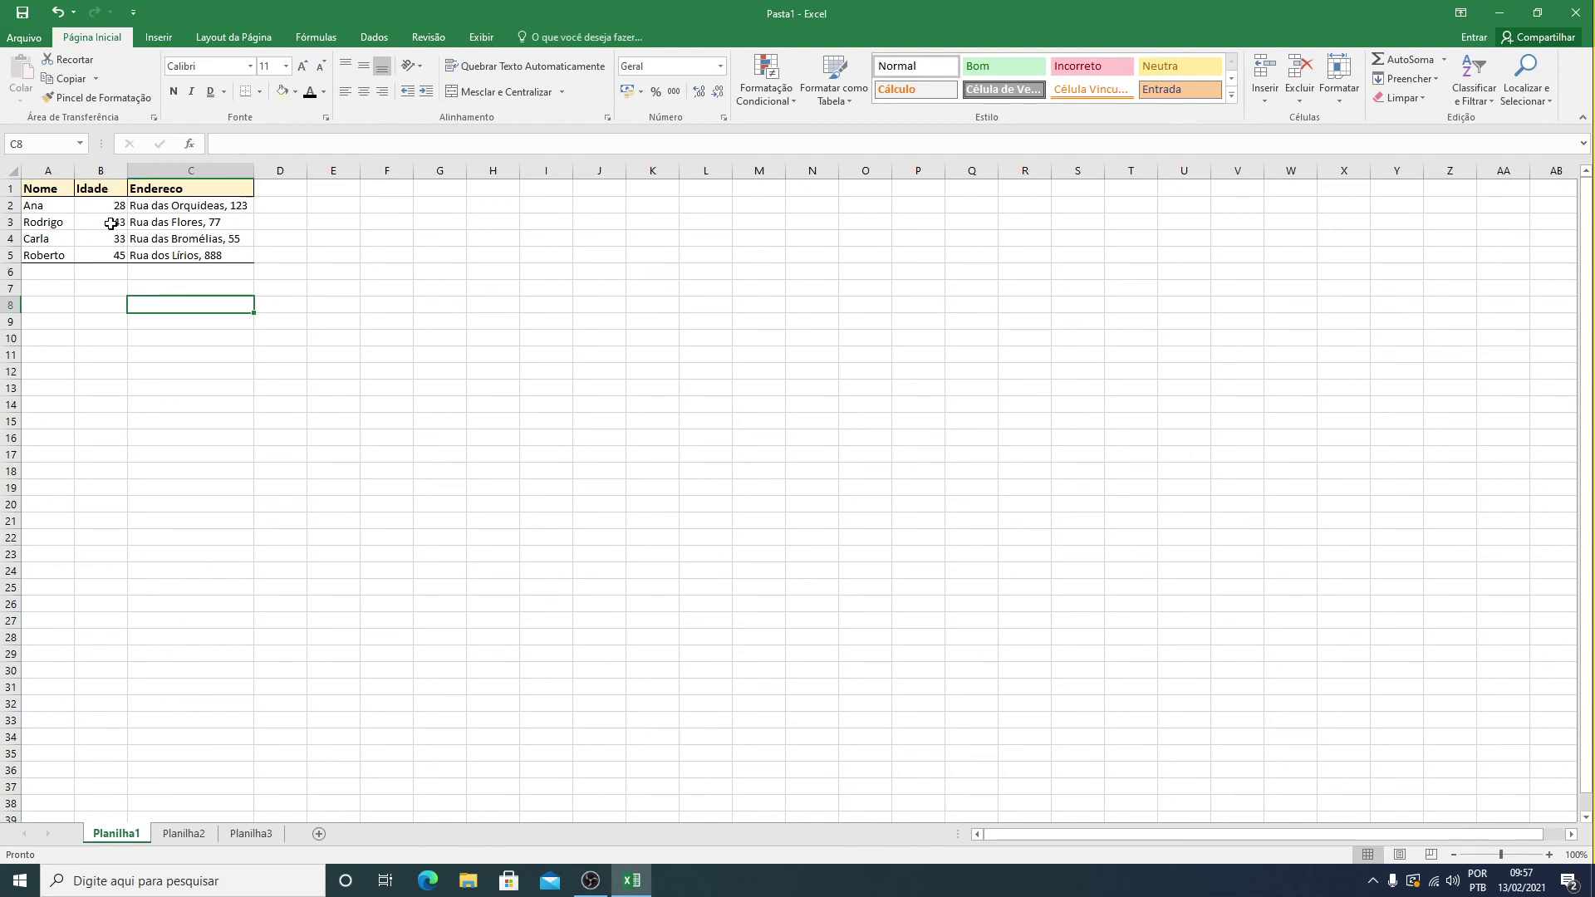
- Increase the height of row 2 to about two and a half times that of the other rows
{"action": "left_click", "coordinate": [58, 191]}
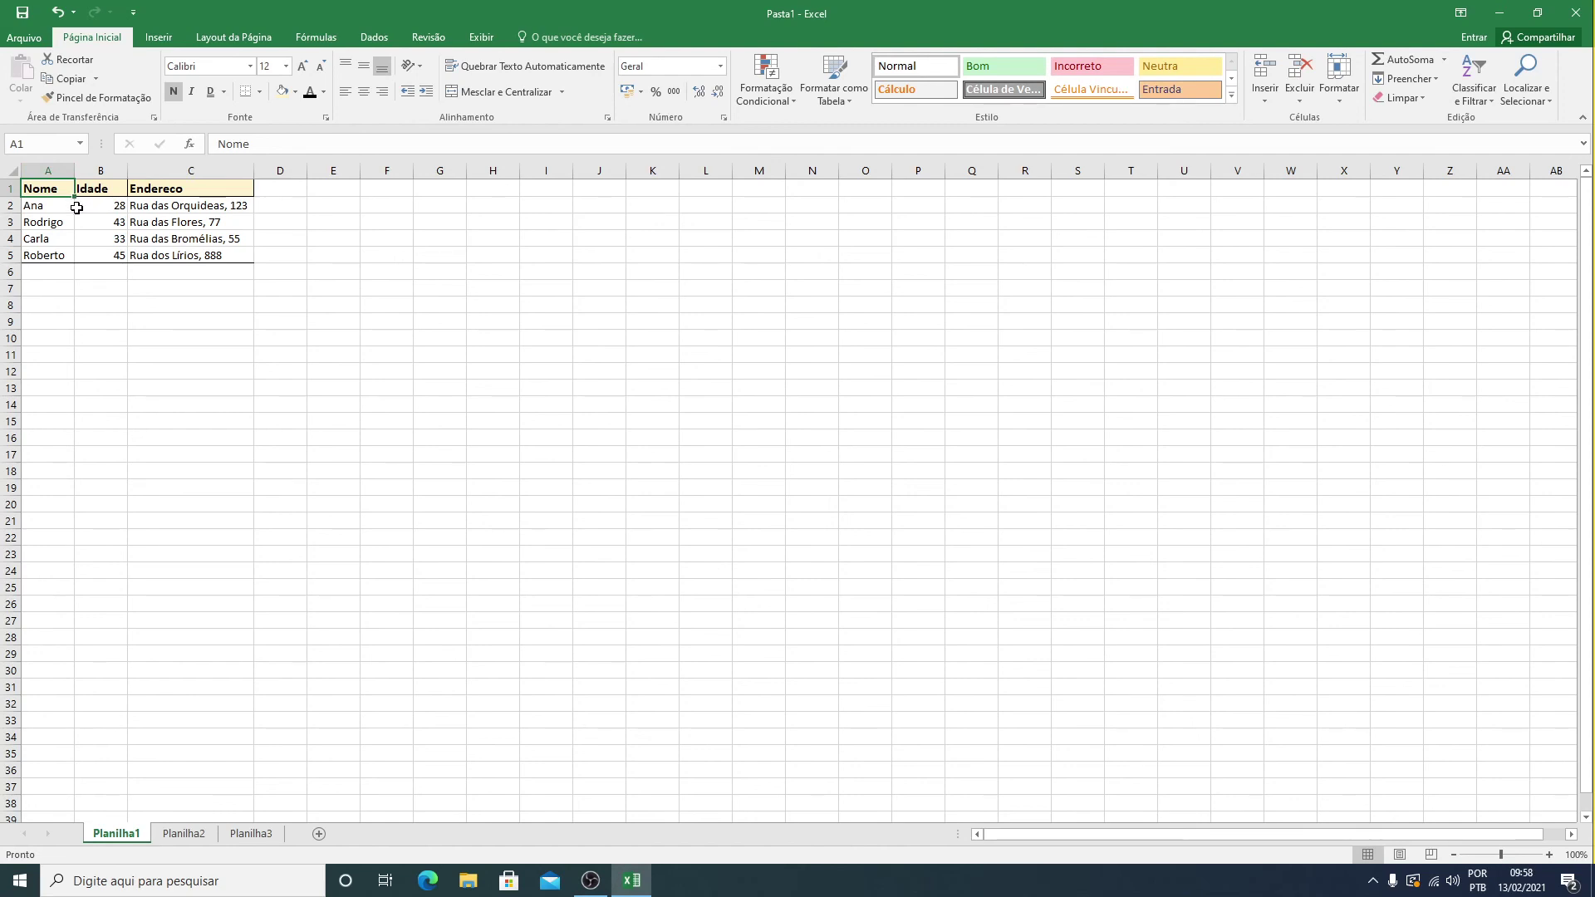
{"action": "mouse_move", "coordinate": [127, 170]}
{"action": "left_mouse_down"}
{"action": "mouse_move", "coordinate": [150, 171]}
{"action": "mouse_move", "coordinate": [127, 170]}
{"action": "left_mouse_up"}
{"action": "mouse_move", "coordinate": [11, 214]}
{"action": "left_mouse_down"}
{"action": "mouse_move", "coordinate": [11, 237]}
{"action": "mouse_move", "coordinate": [11, 224]}
{"action": "left_mouse_up"}
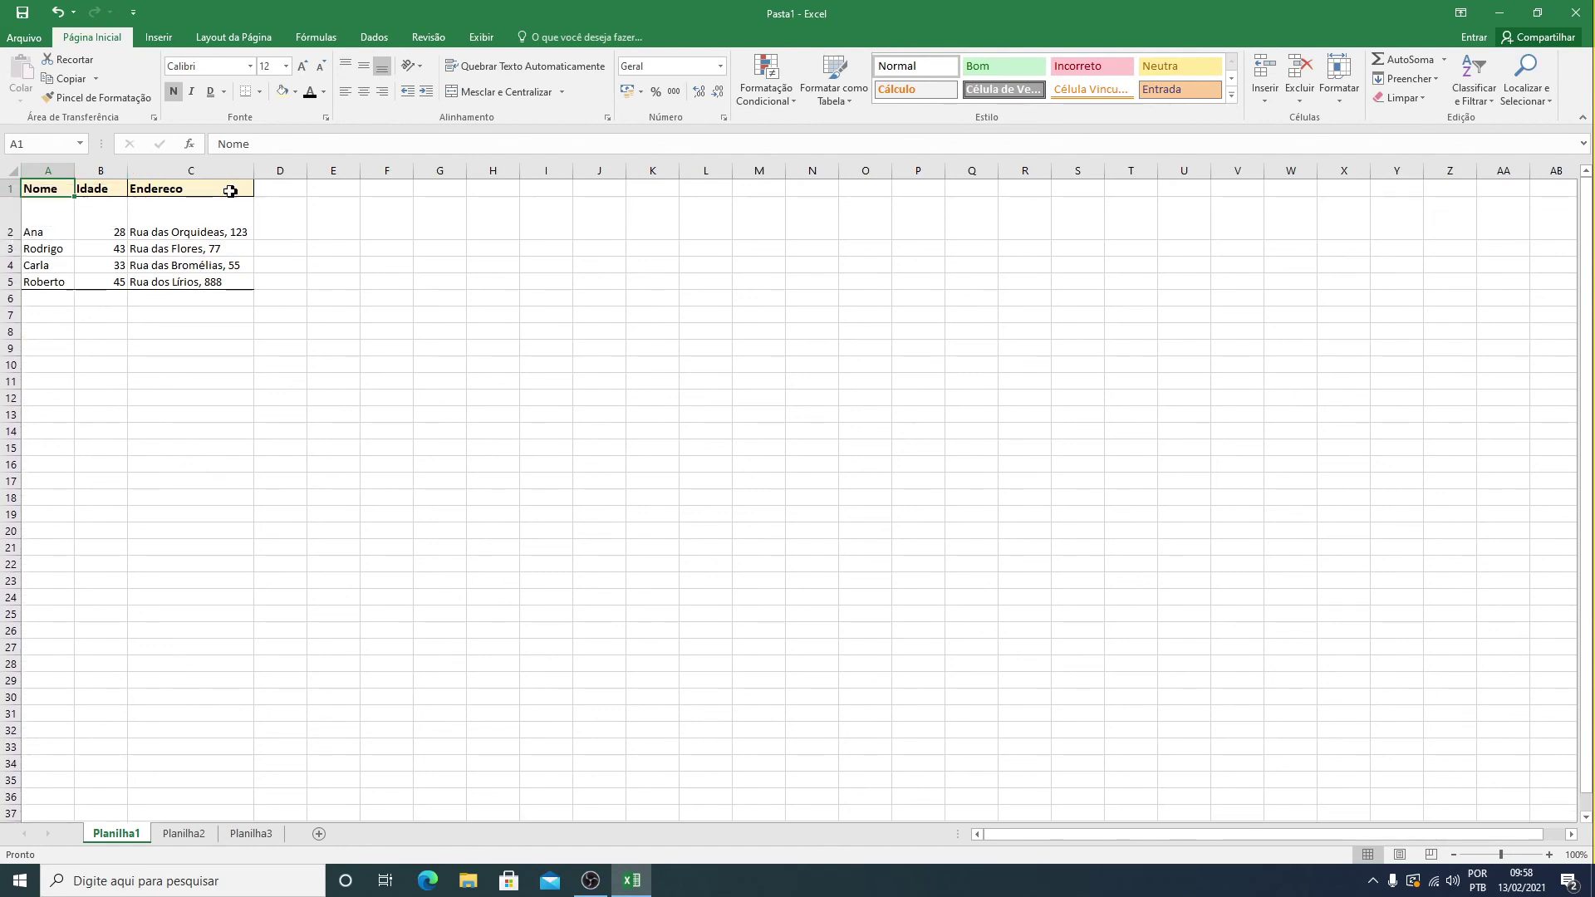